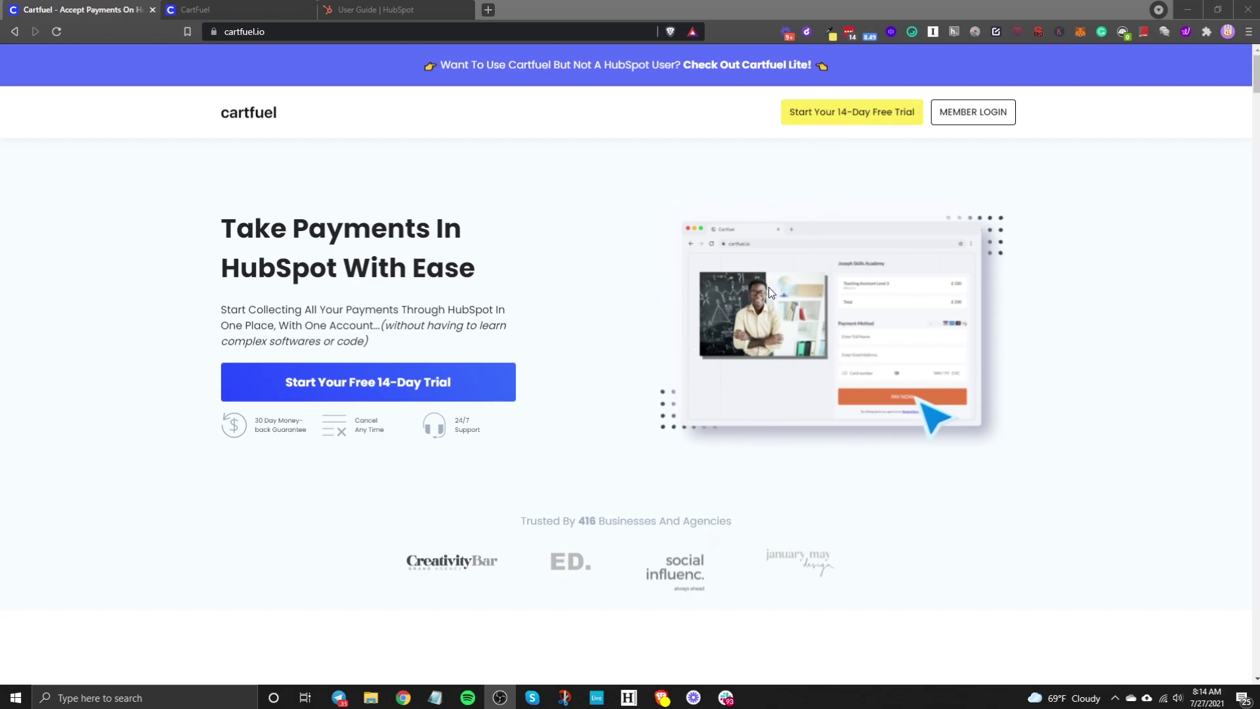
Step: Switch to the CartFuel browser tab showing the empty New Product Sequence form
{"action": "scroll", "coordinate": [766, 289], "scroll_direction": "down", "scroll_amount": 15}
{"action": "left_click", "coordinate": [226, 11]}
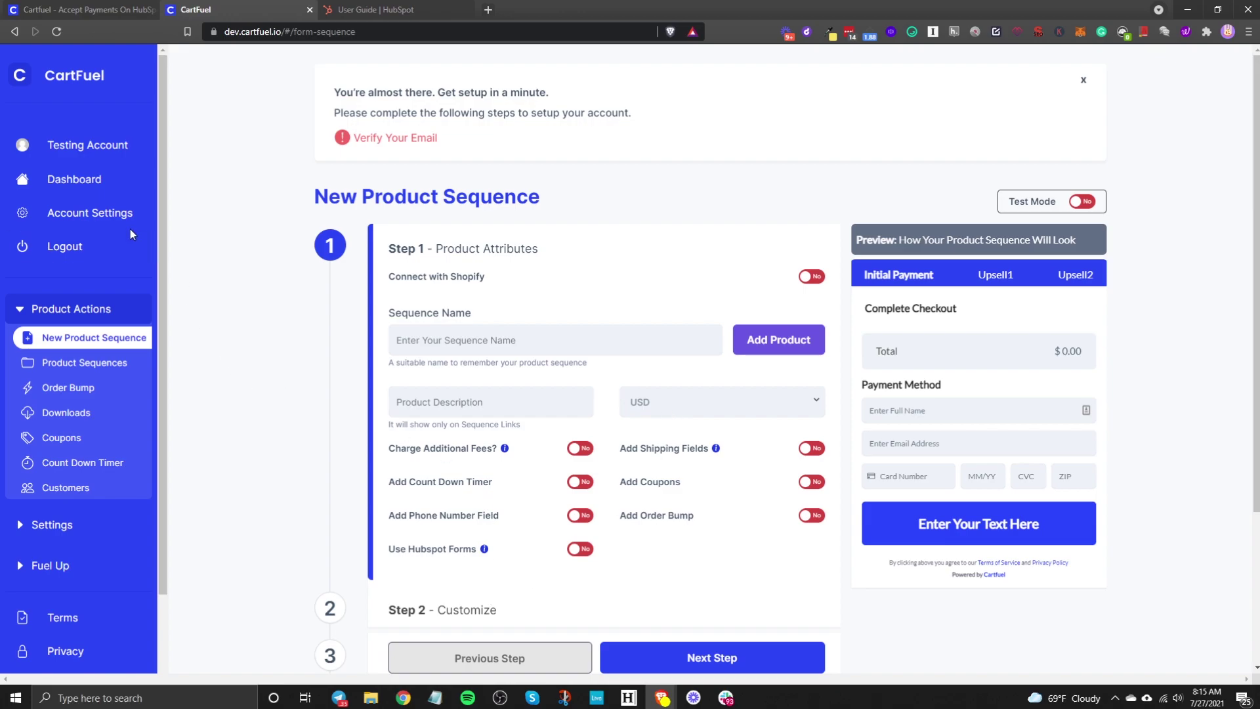
Step: Collapse Product Actions and open Settings > Payment Gateways to see Stripe connected
{"action": "left_click", "coordinate": [85, 310]}
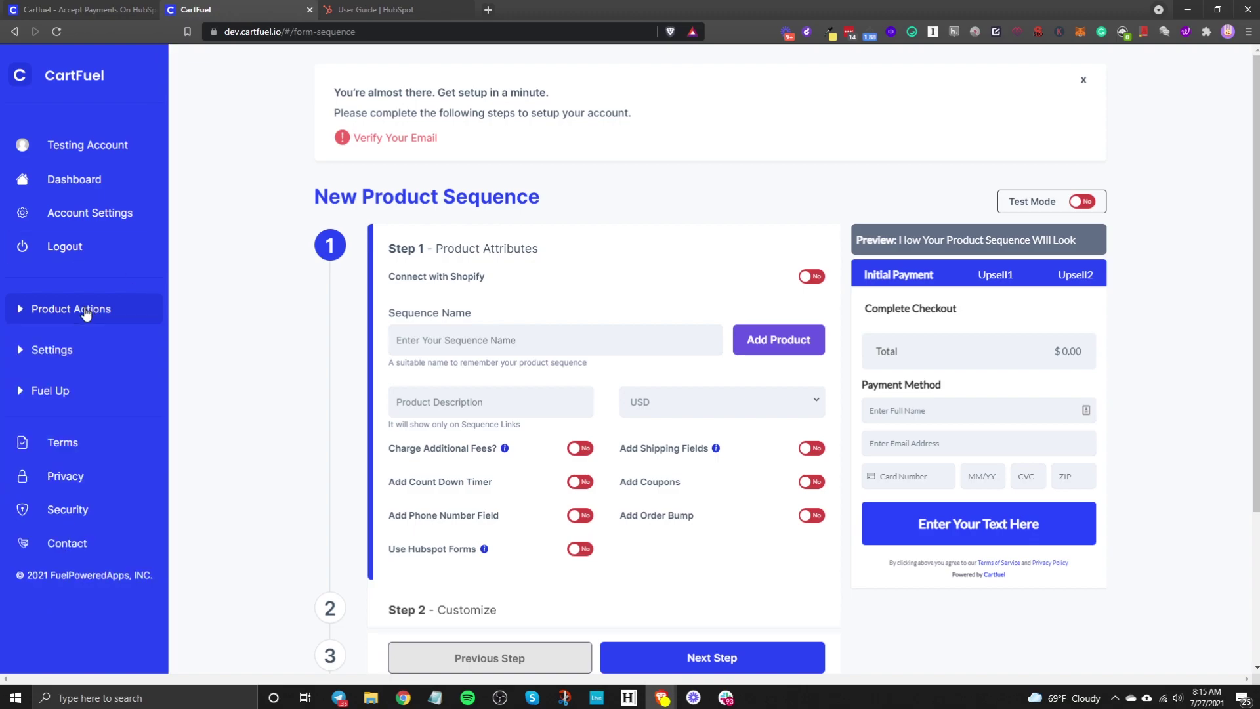
{"action": "left_click", "coordinate": [67, 350]}
{"action": "left_click", "coordinate": [44, 386]}
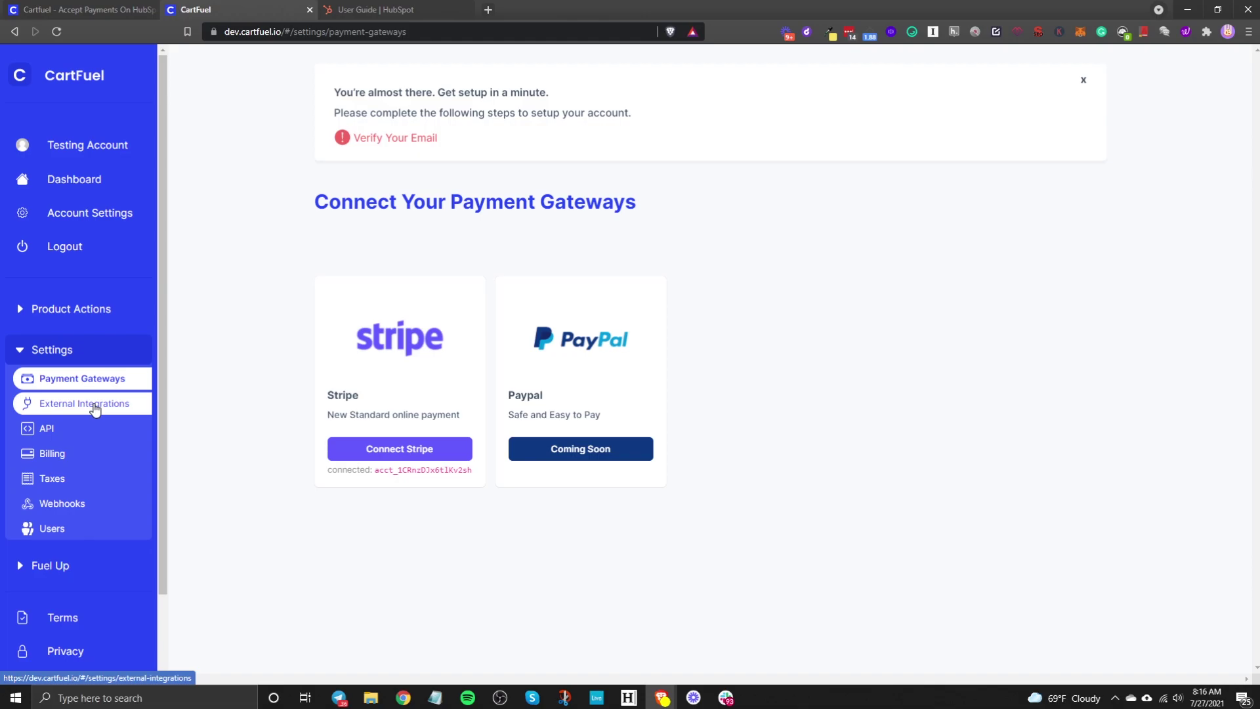
Step: Open External Integrations and start connecting HubSpot from its card
{"action": "left_click", "coordinate": [55, 411]}
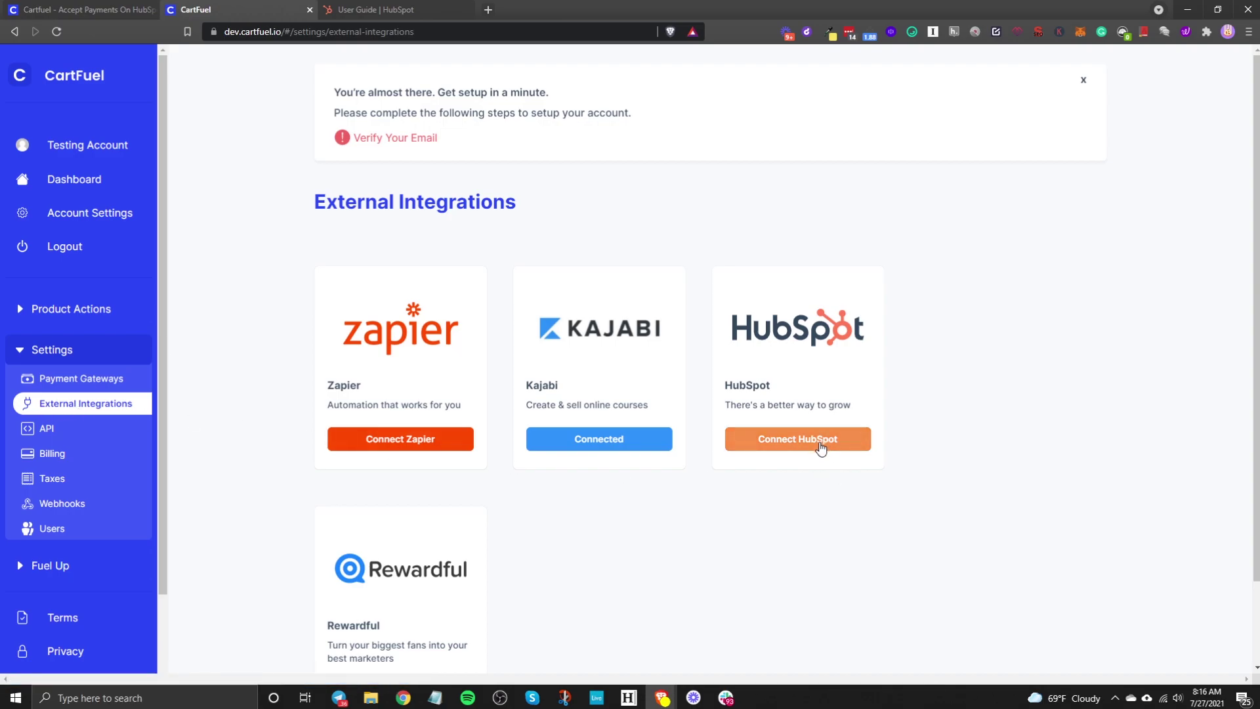
{"action": "left_click", "coordinate": [794, 439]}
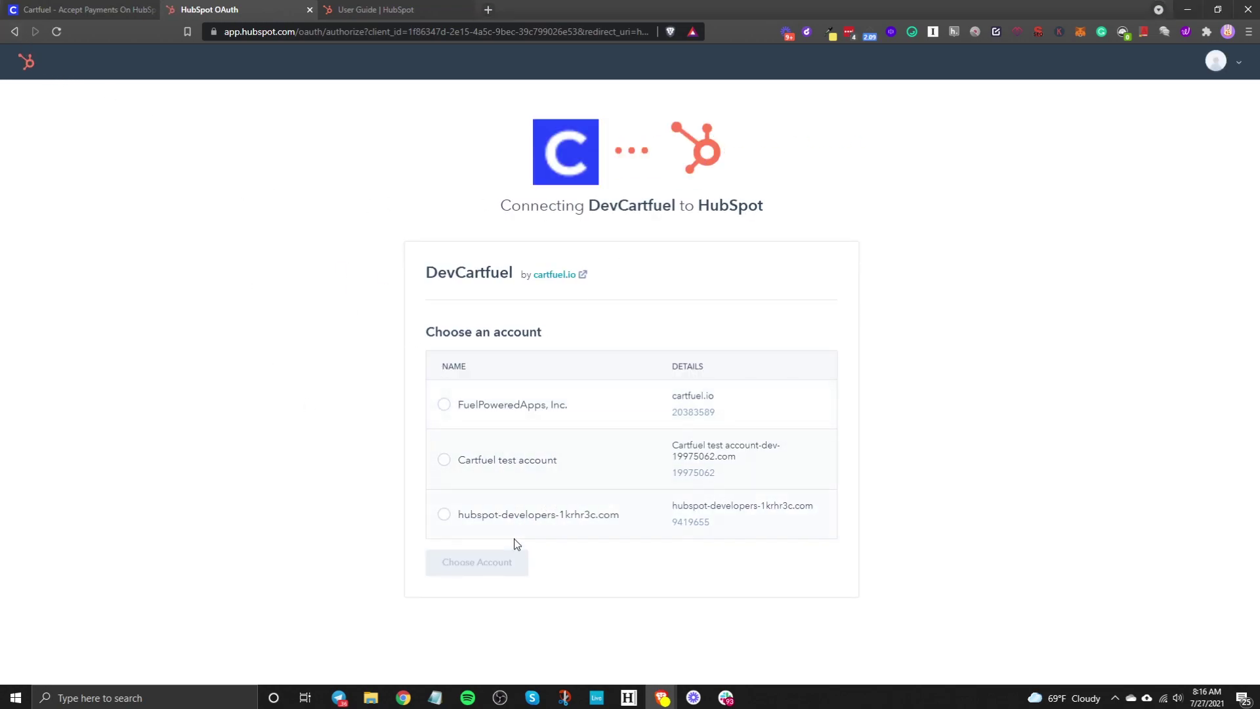
Step: Go back from the HubSpot account chooser to CartFuel's External Integrations page
{"action": "left_click", "coordinate": [15, 31]}
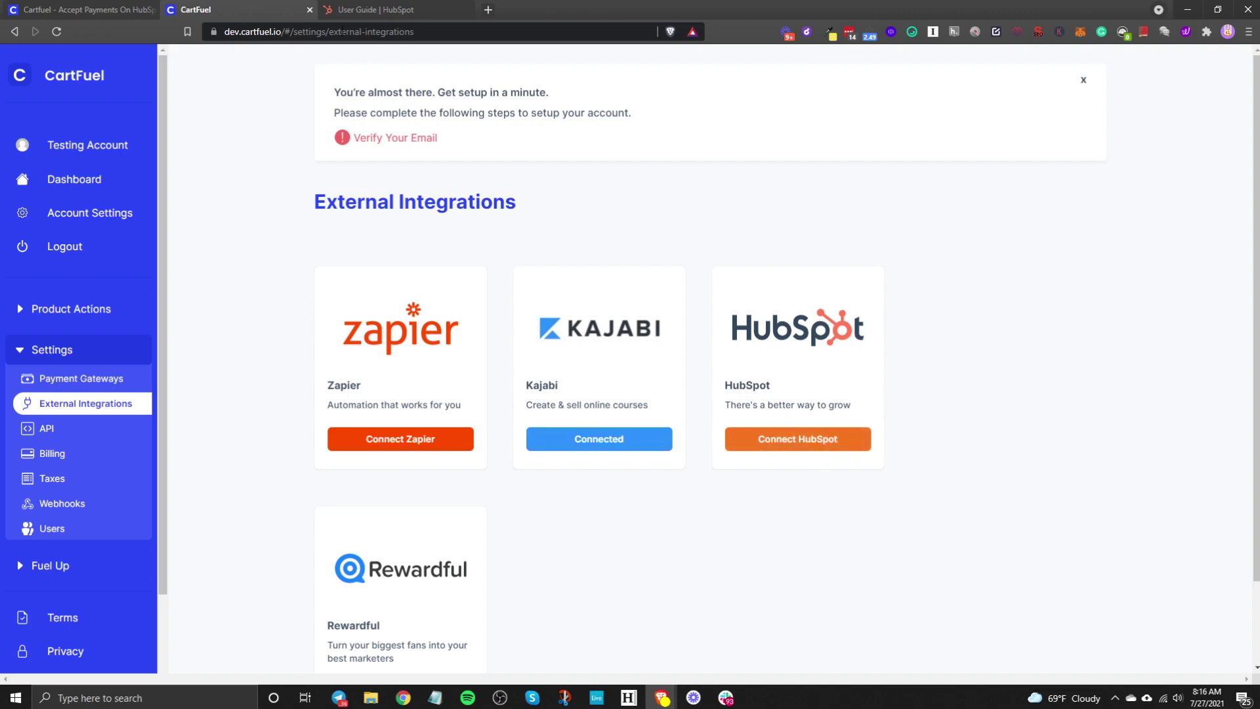
Step: Review the API, Taxes and Webhooks settings, scrolling the Test webhook's payload example
{"action": "left_click", "coordinate": [380, 446]}
{"action": "left_click", "coordinate": [97, 428]}
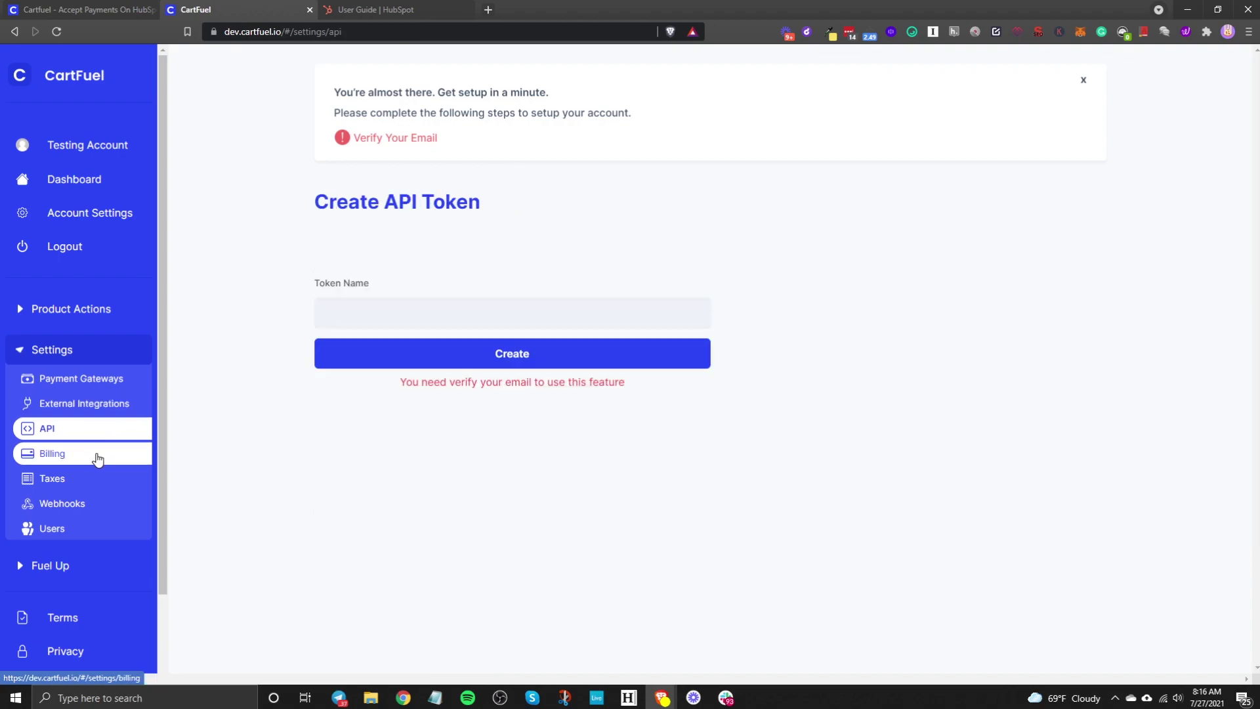
{"action": "left_click", "coordinate": [77, 489]}
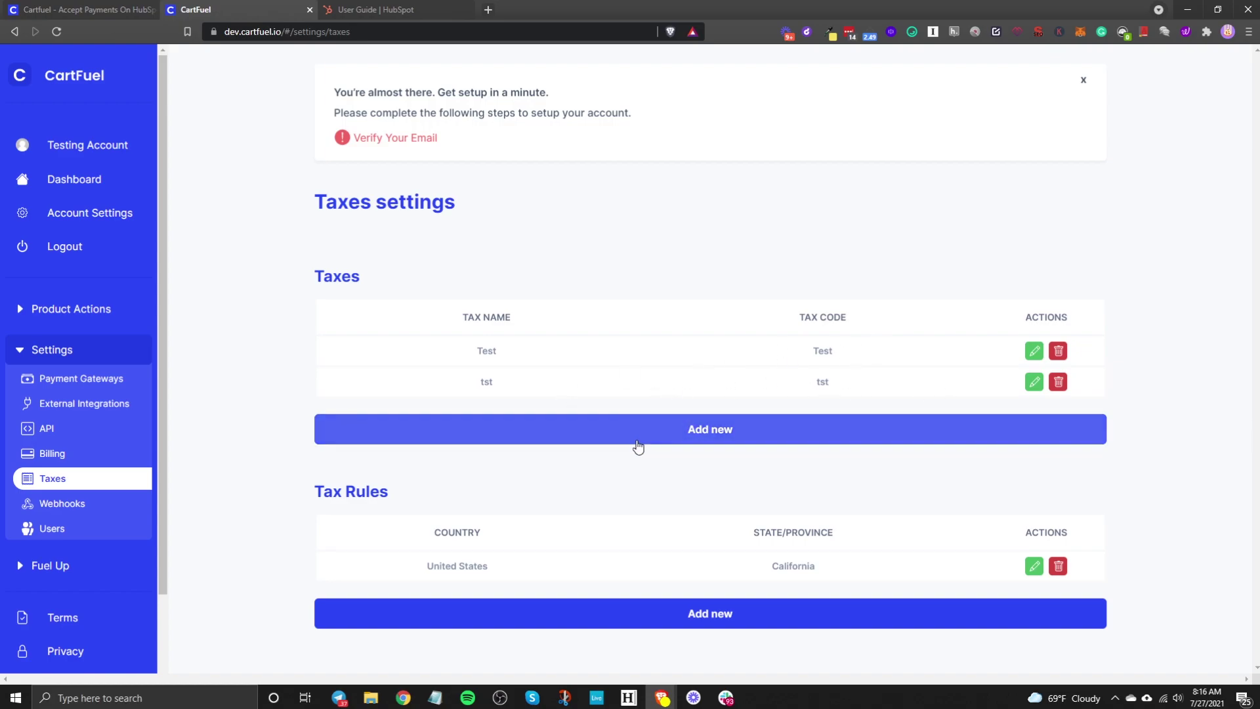
{"action": "left_click", "coordinate": [72, 503]}
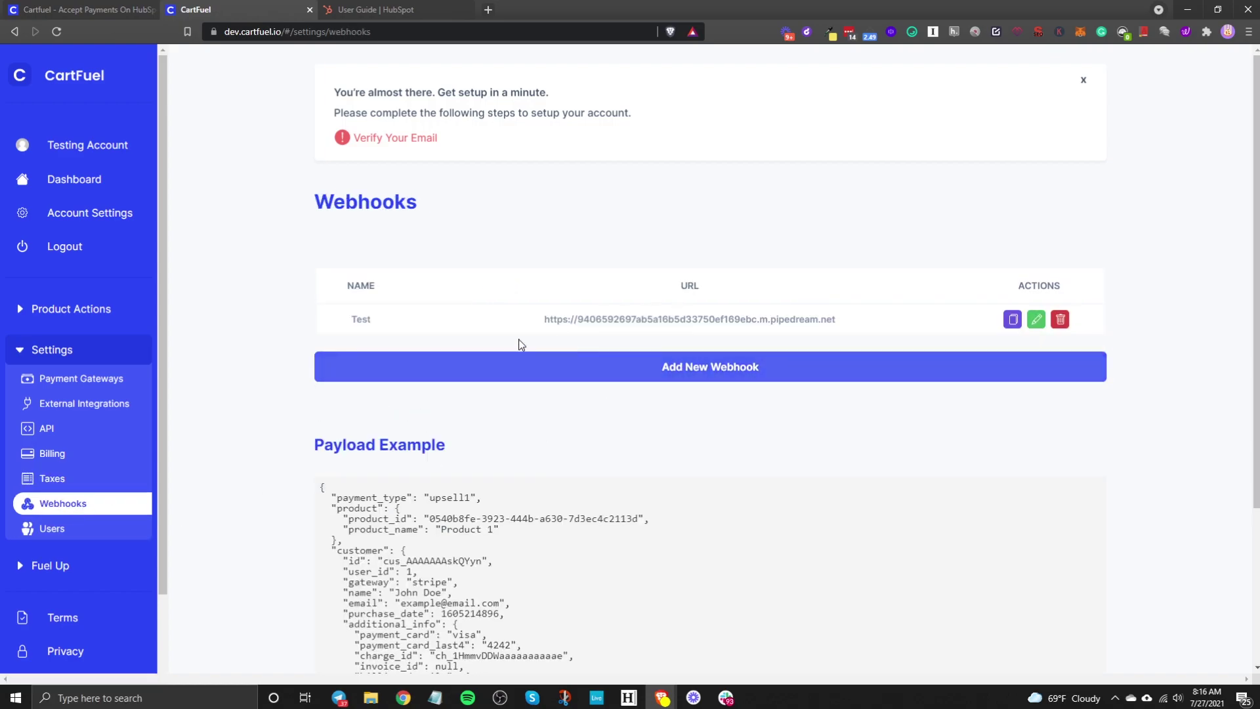
{"action": "scroll", "coordinate": [558, 533], "scroll_direction": "down", "scroll_amount": 3}
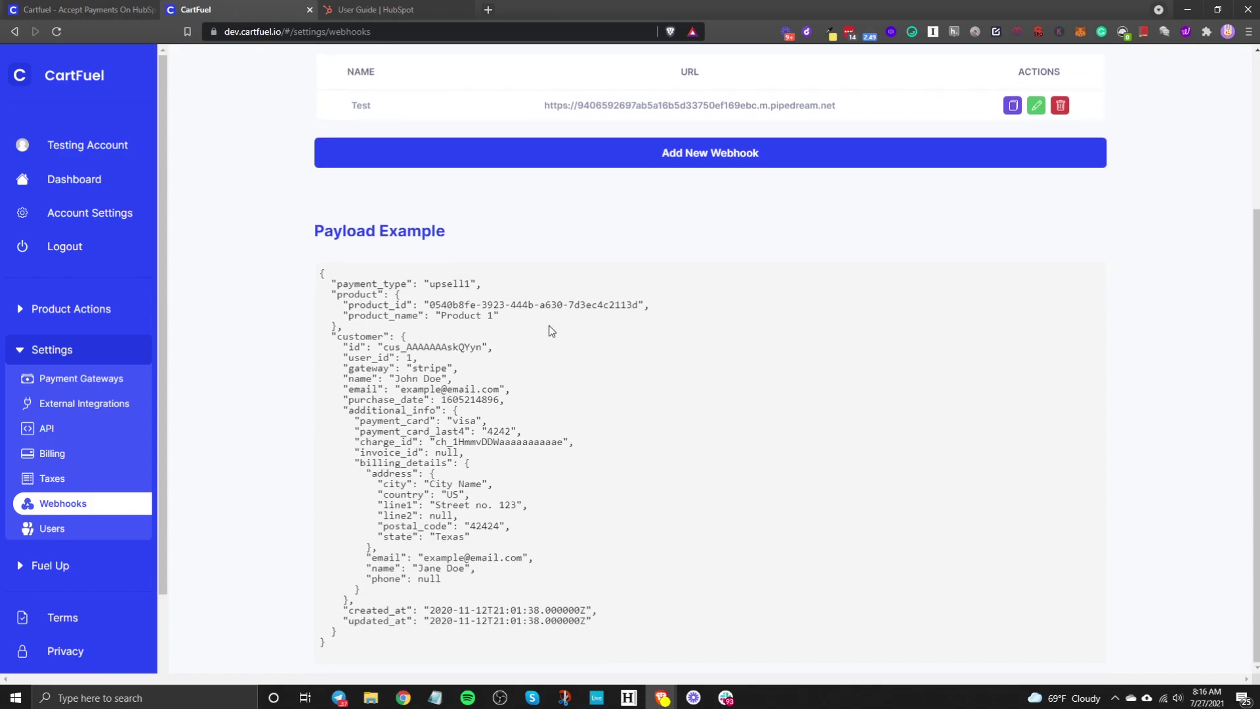
{"action": "scroll", "coordinate": [69, 366], "scroll_direction": "up", "scroll_amount": 3}
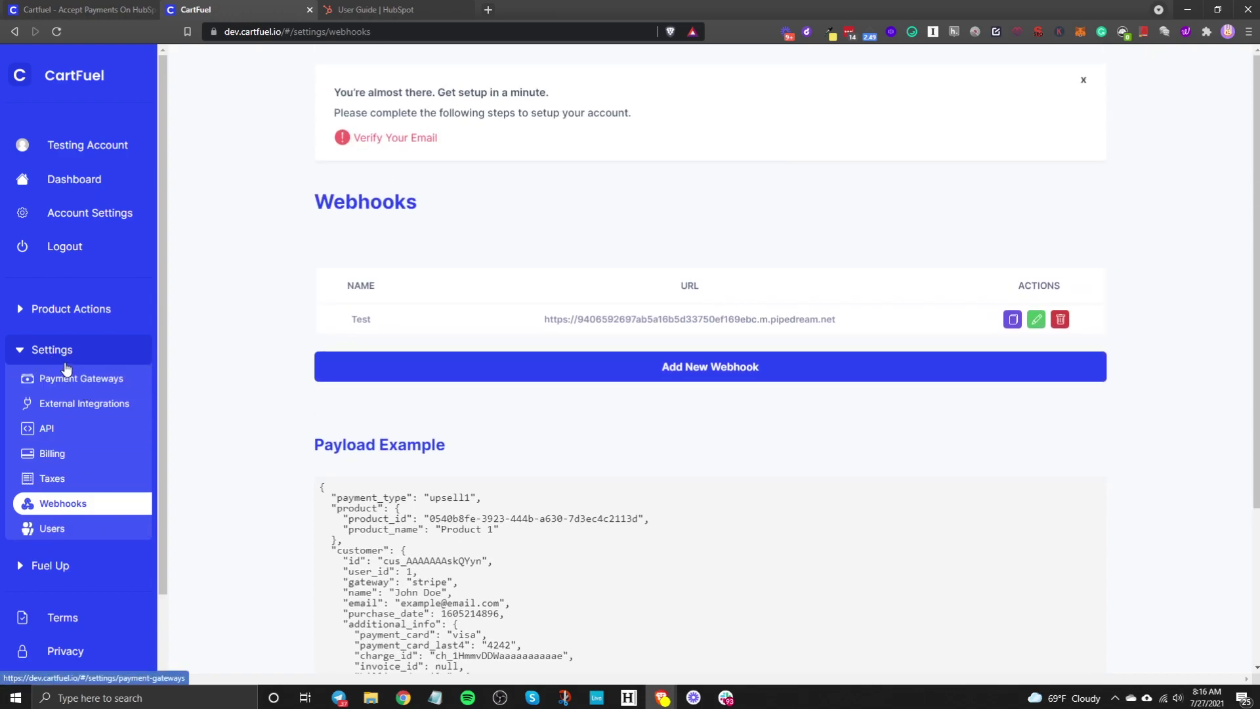
{"action": "left_click", "coordinate": [64, 351]}
{"action": "left_click", "coordinate": [64, 312]}
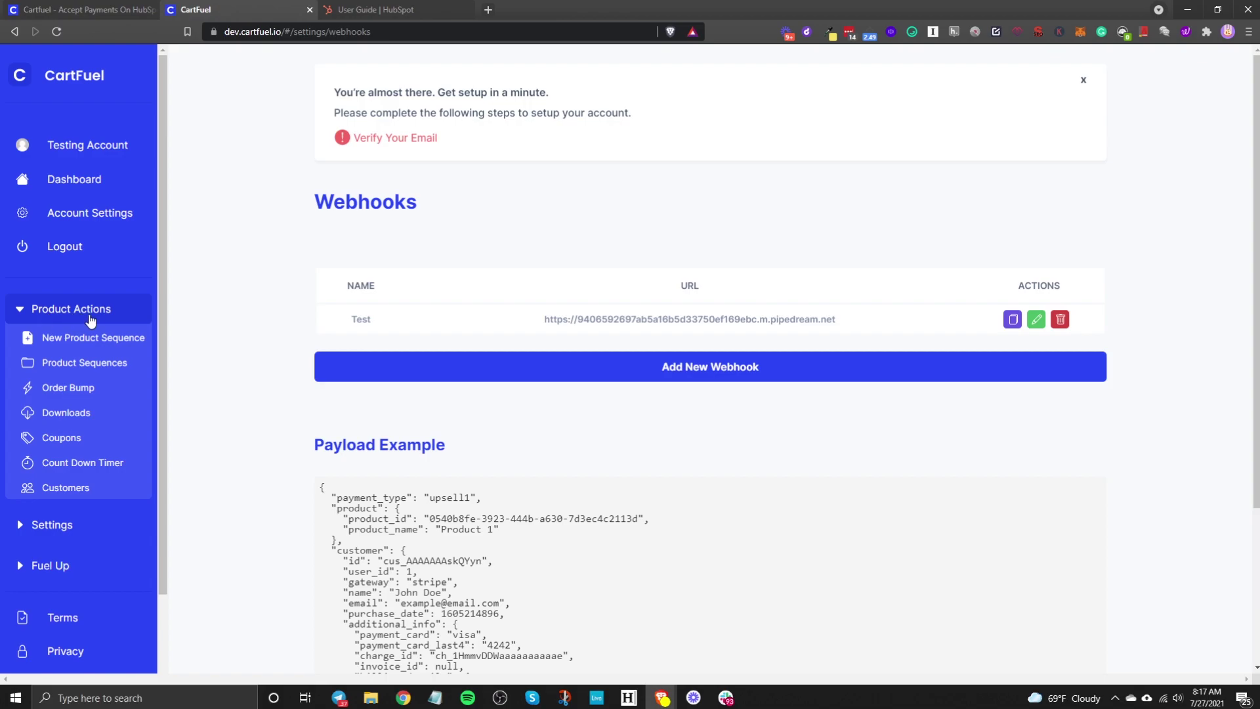
Step: Start a new product sequence named 'Digital Course on HubSpot' and open the add-product form
{"action": "left_click", "coordinate": [100, 339]}
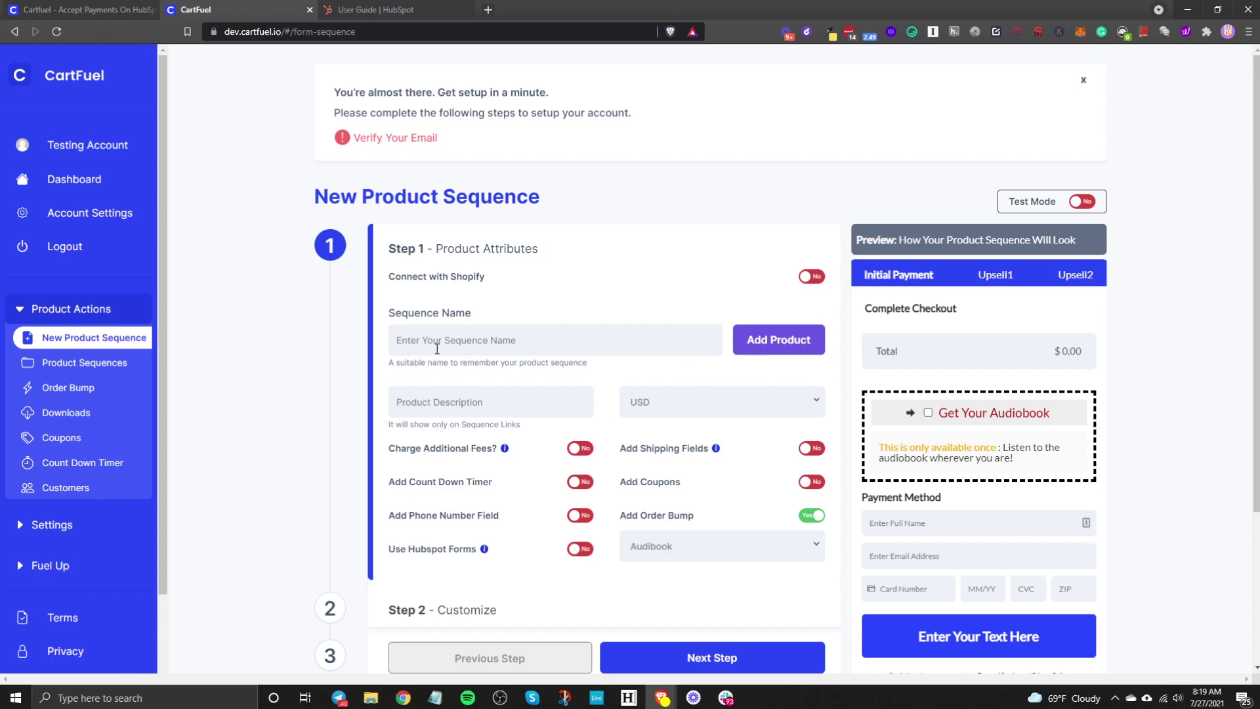
{"action": "left_click", "coordinate": [437, 348]}
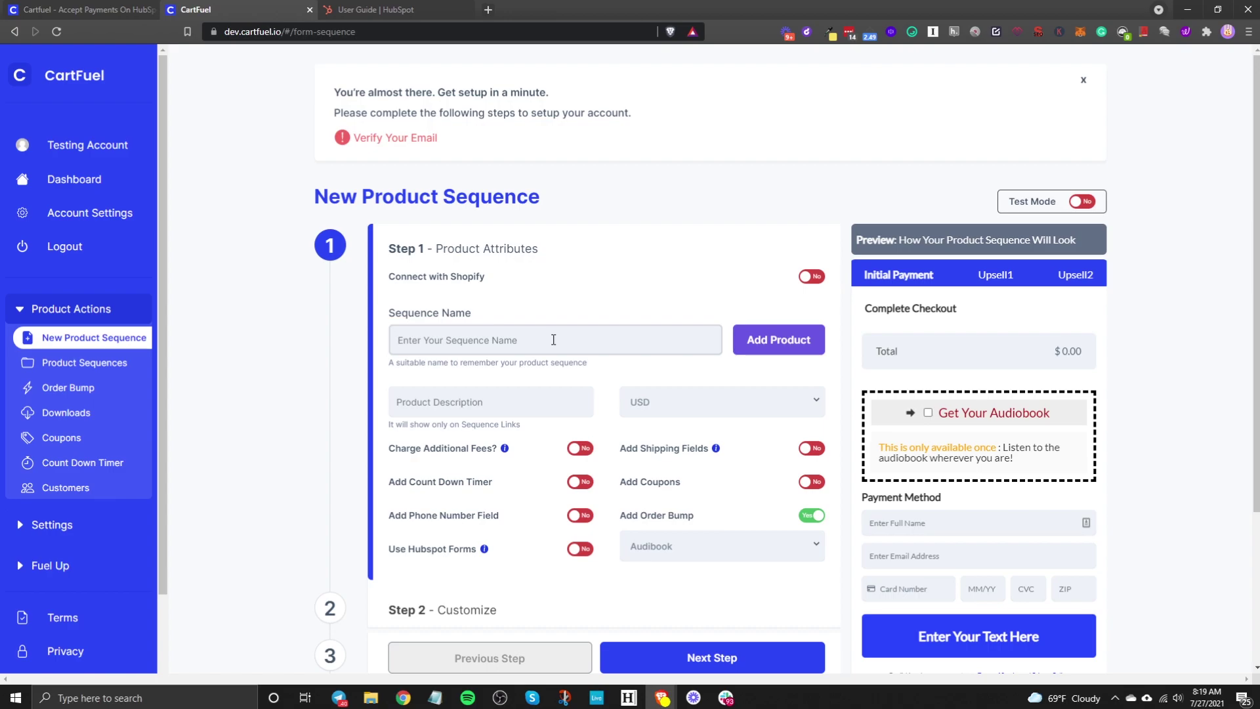
{"action": "type", "text": "Digital Course on HubSpot"}
{"action": "left_click", "coordinate": [754, 347]}
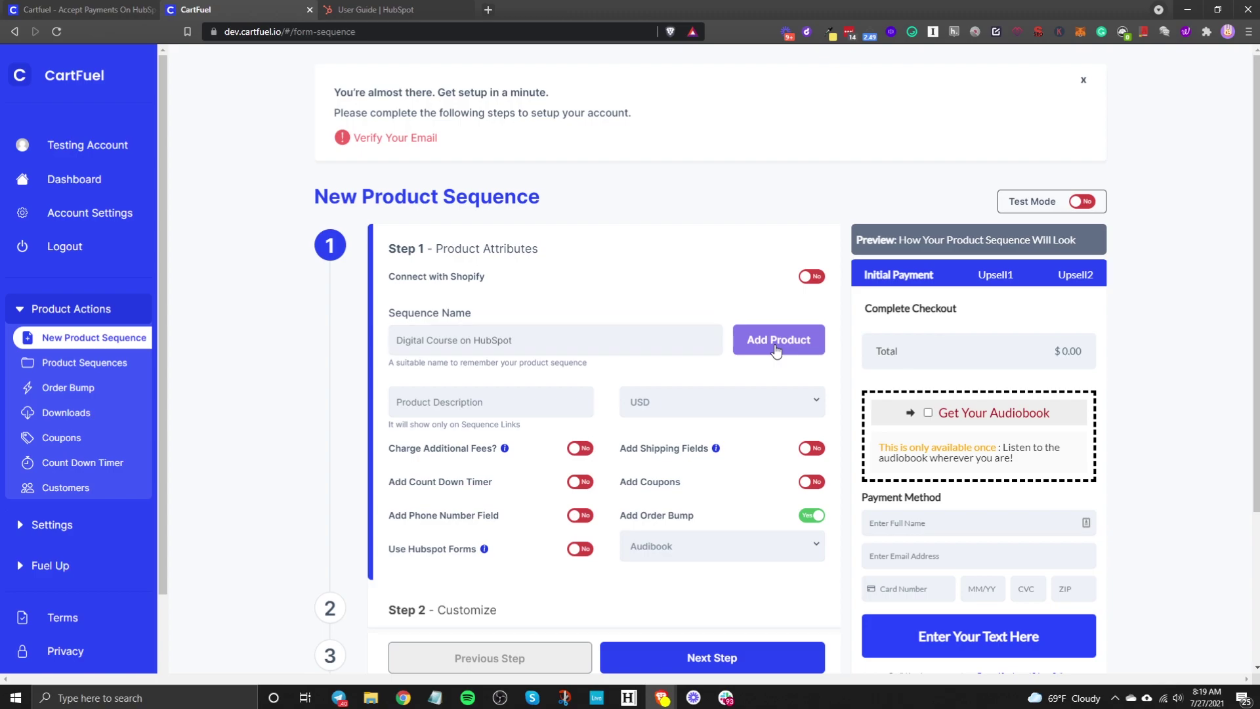
Step: Enter the product name 'Digital Course' and price 50
{"action": "left_click", "coordinate": [505, 192]}
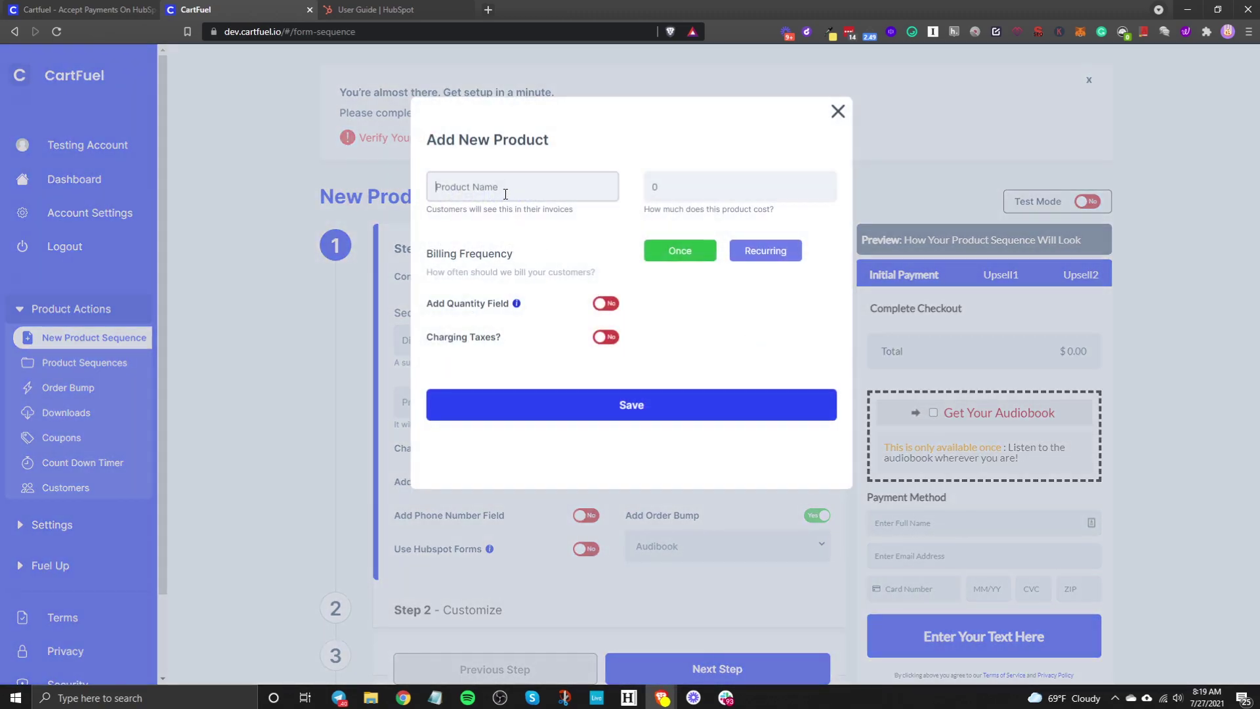
{"action": "type", "text": "Digital COurse"}
{"action": "left_click", "coordinate": [477, 188]}
{"action": "key", "text": "BackSpace"}
{"action": "type", "text": "o"}
{"action": "left_click", "coordinate": [654, 186]}
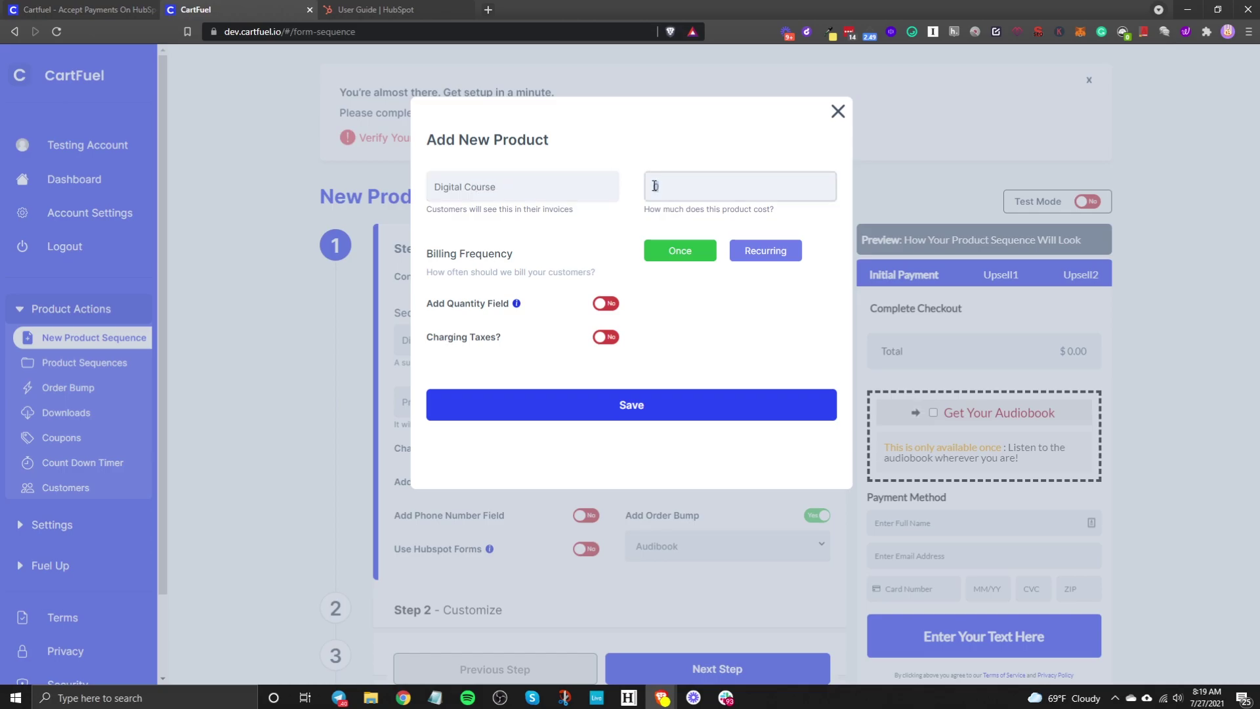
{"action": "type", "text": "50"}
Step: Try recurring billing with a day-based expiration, then switch the expiration off
{"action": "left_click", "coordinate": [738, 248]}
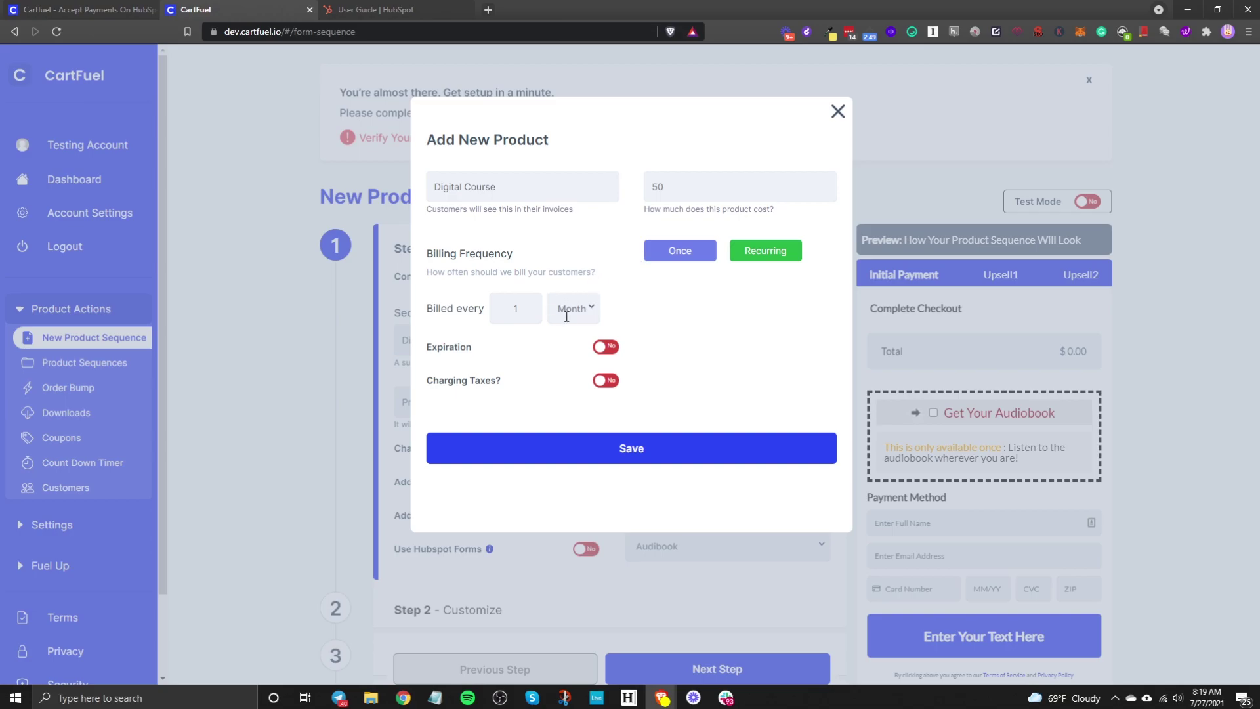
{"action": "left_click", "coordinate": [598, 348]}
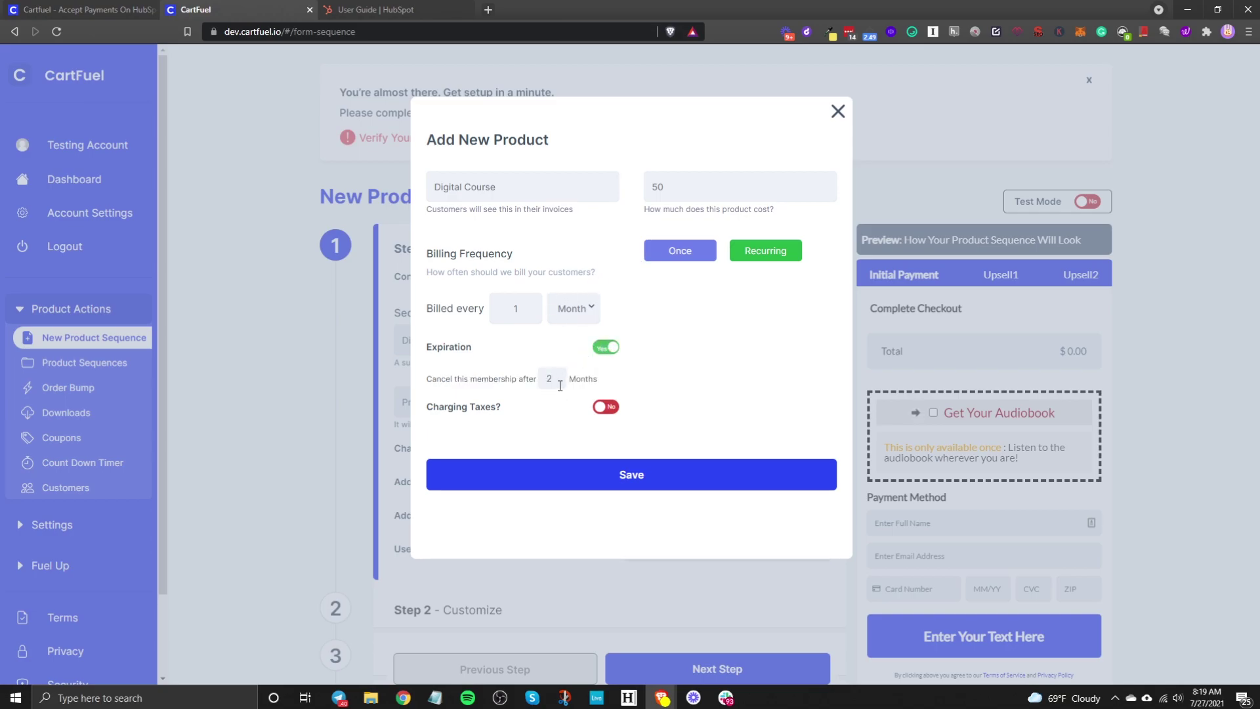
{"action": "left_click", "coordinate": [577, 314]}
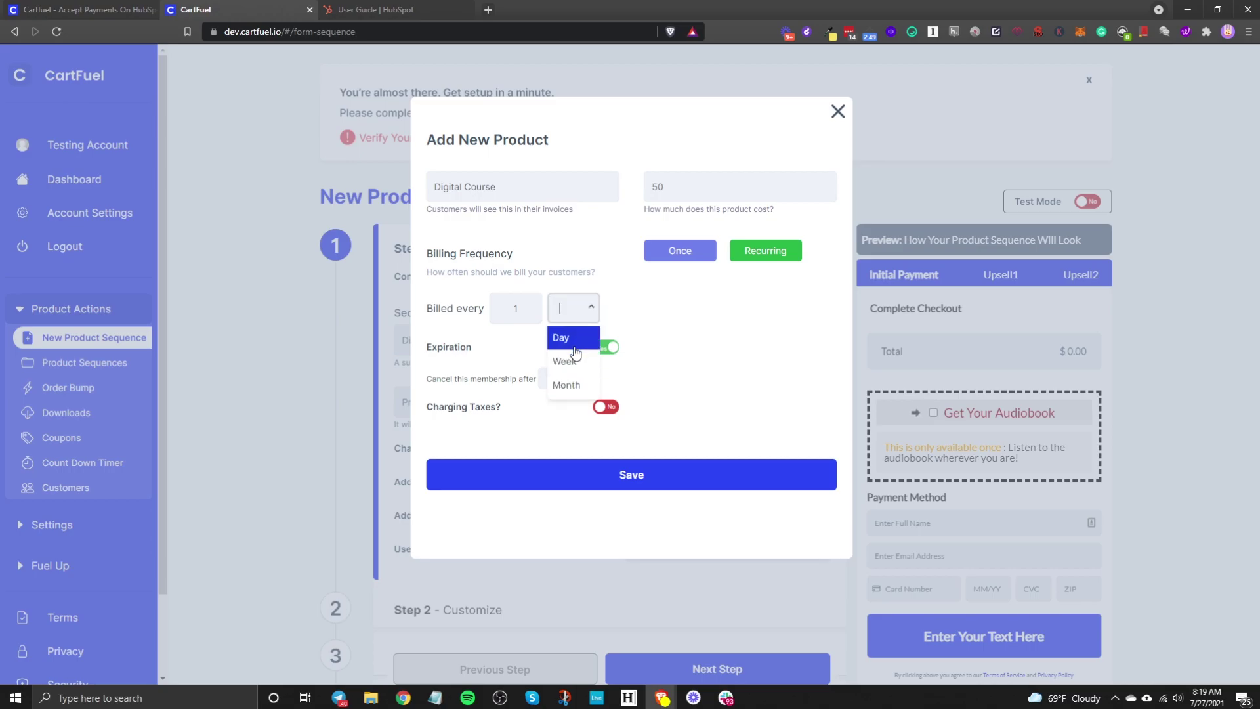
{"action": "left_click", "coordinate": [570, 336]}
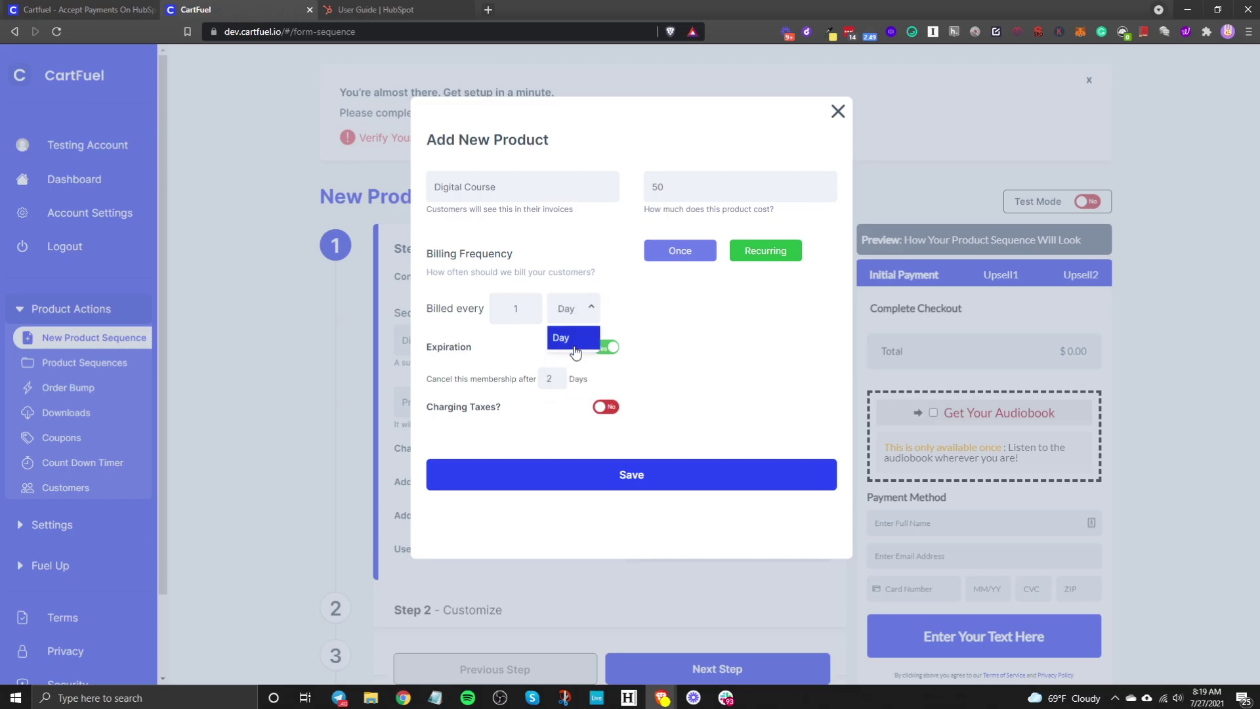
{"action": "left_click", "coordinate": [580, 309]}
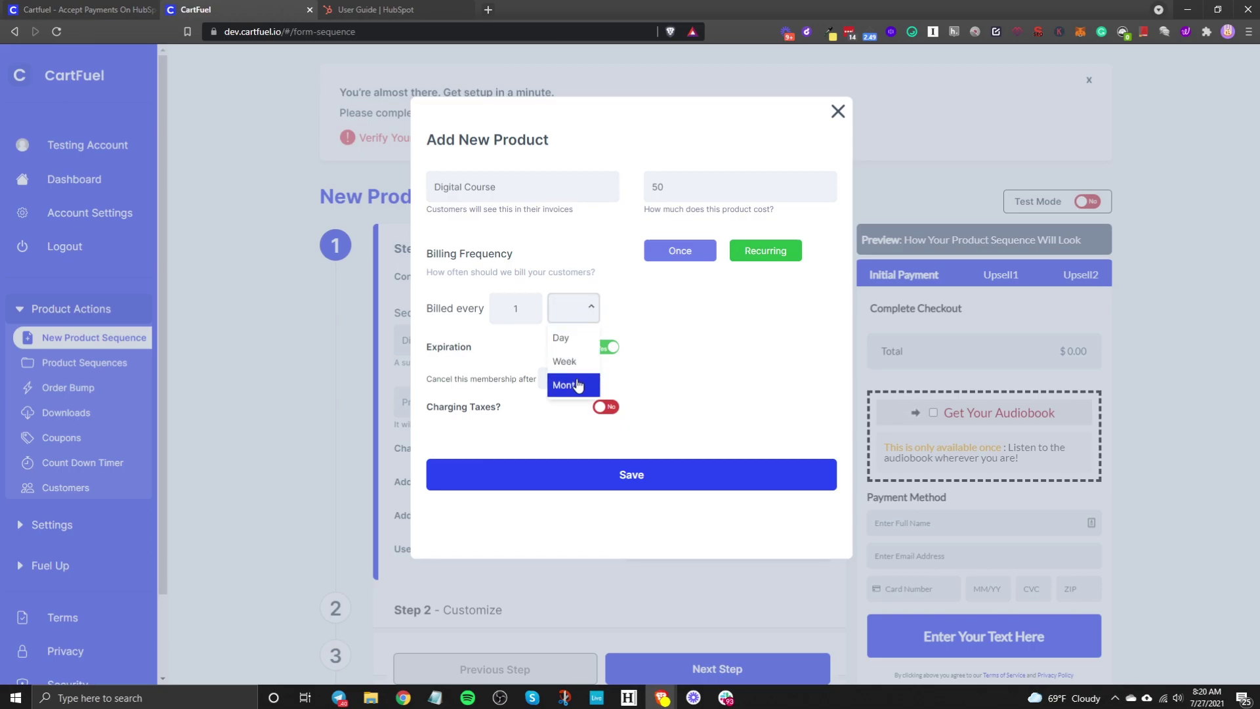
{"action": "left_click", "coordinate": [639, 314]}
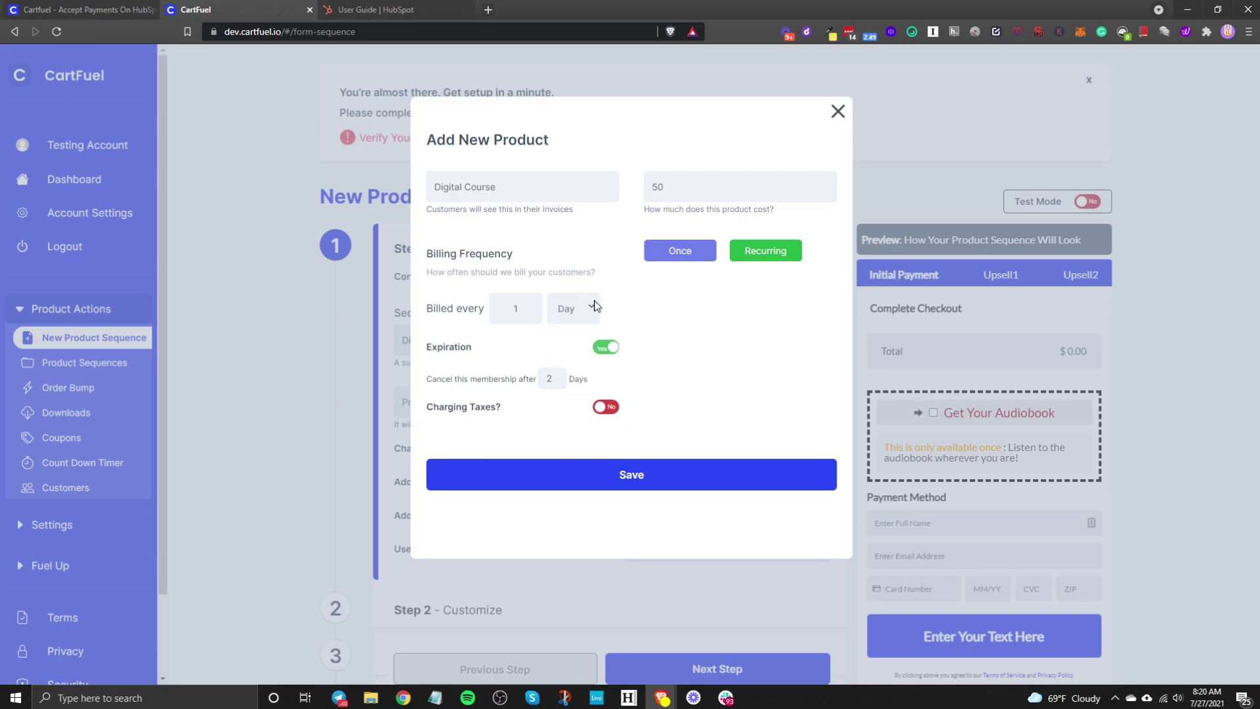
{"action": "left_click", "coordinate": [600, 347]}
{"action": "left_click", "coordinate": [601, 347]}
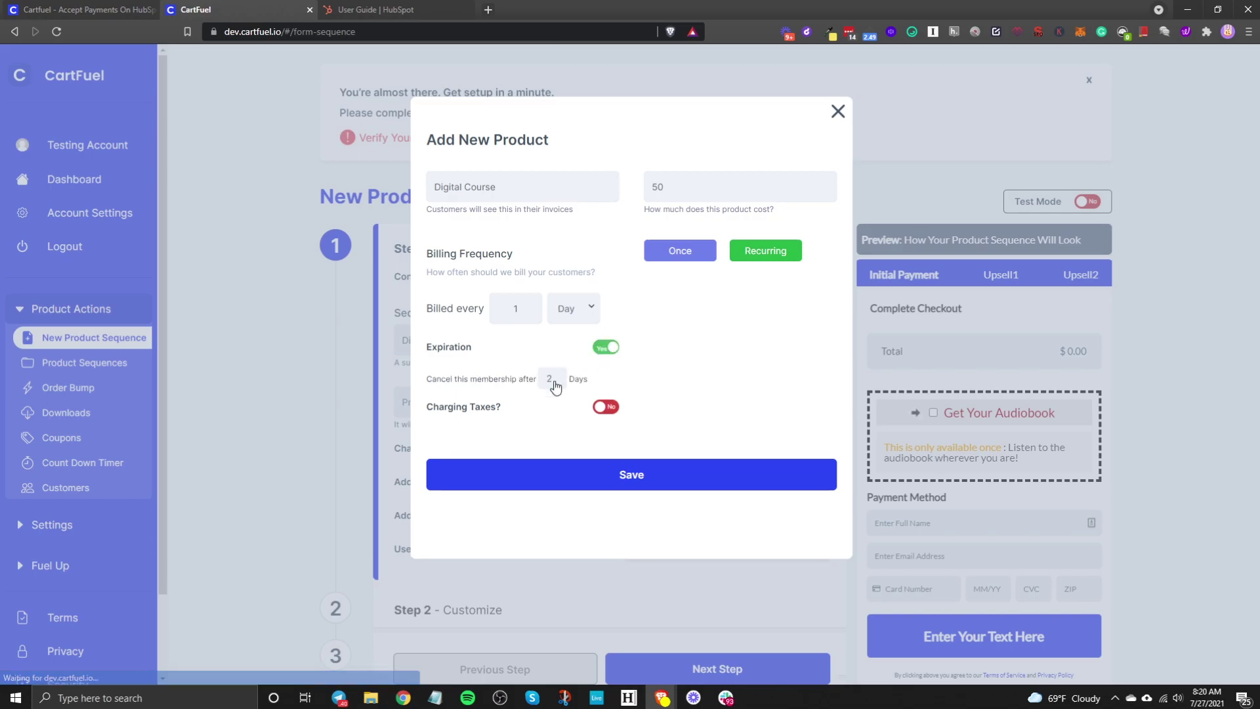
{"action": "left_click", "coordinate": [600, 348]}
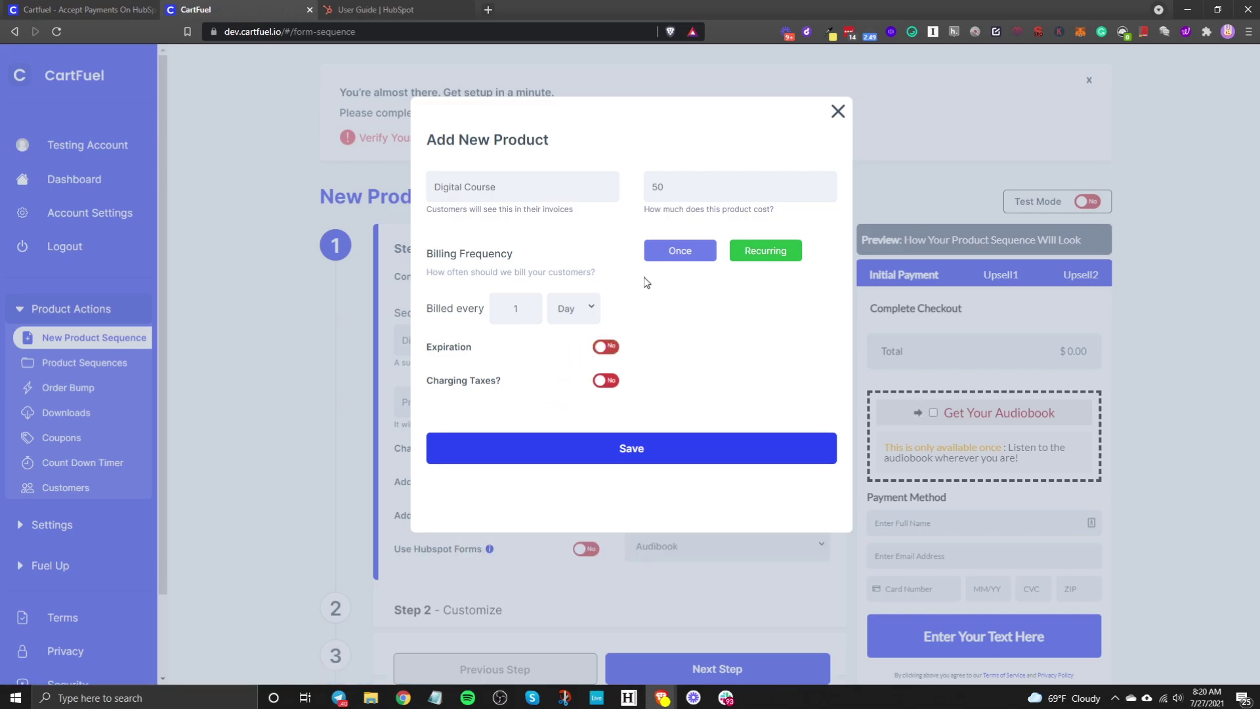
Step: Make Digital Course a one-time charge and save it to the sequence
{"action": "left_click", "coordinate": [663, 248]}
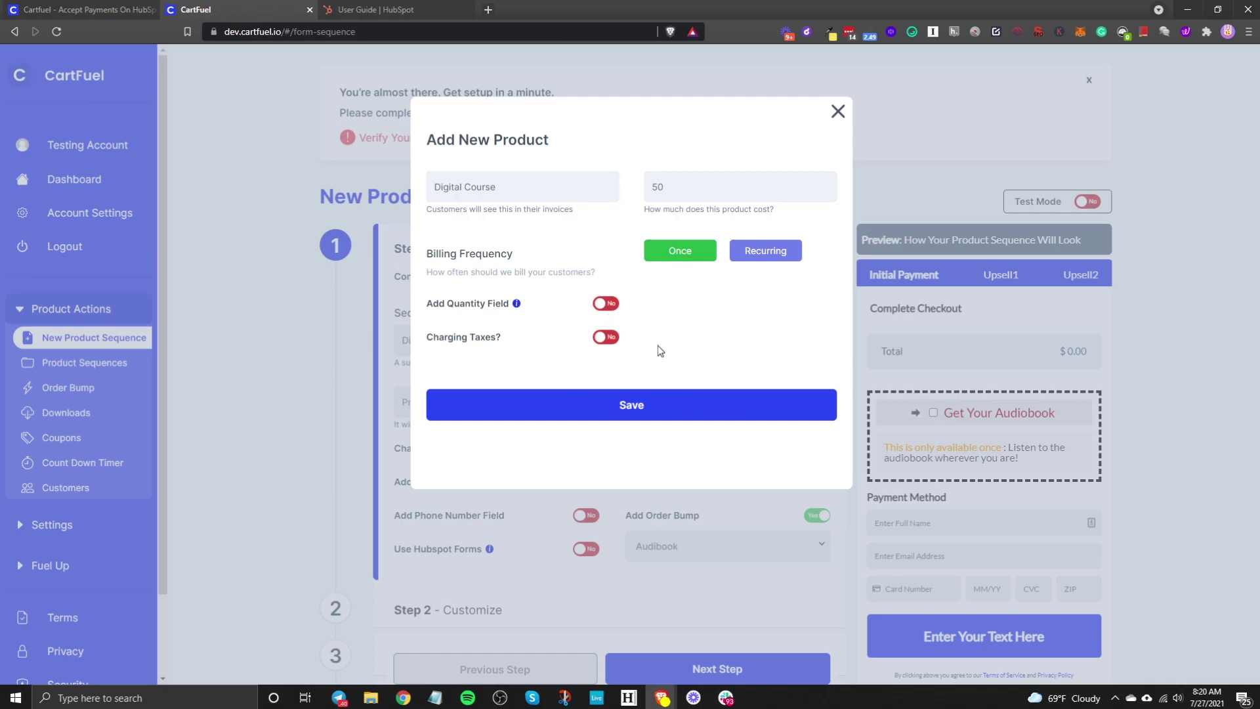
{"action": "key", "text": "alt+Tab"}
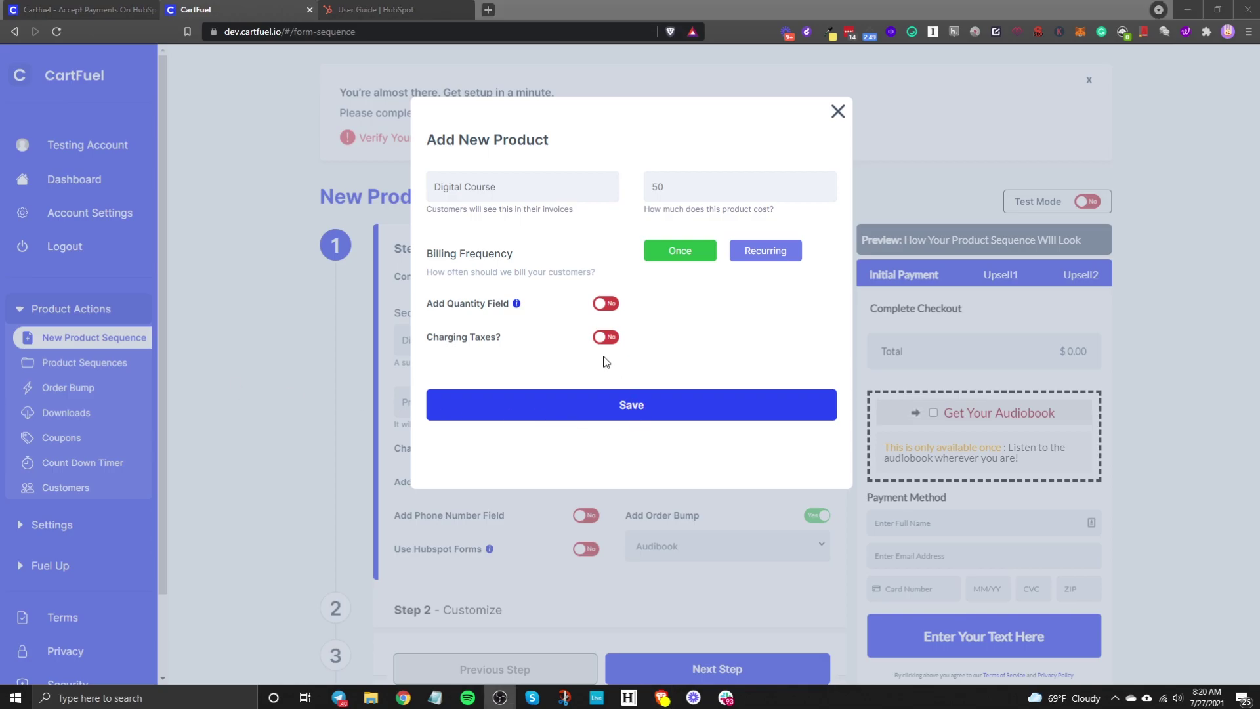
{"action": "left_click", "coordinate": [681, 258]}
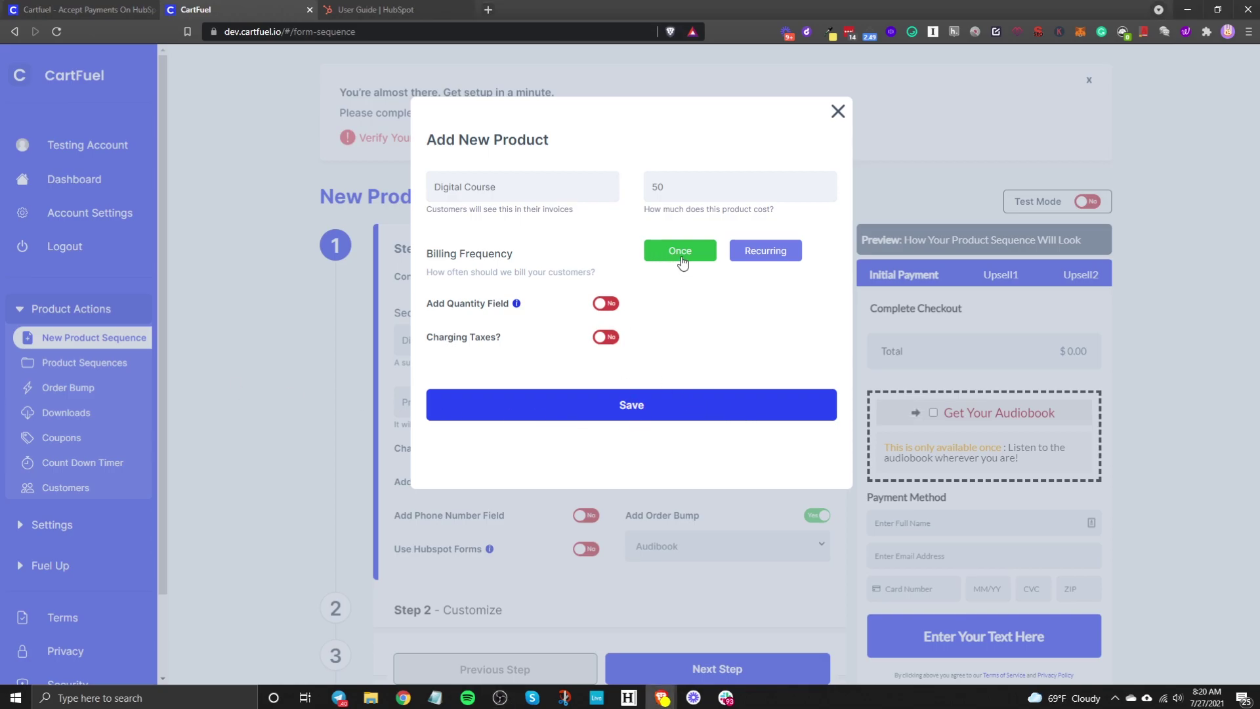
{"action": "left_click", "coordinate": [669, 405]}
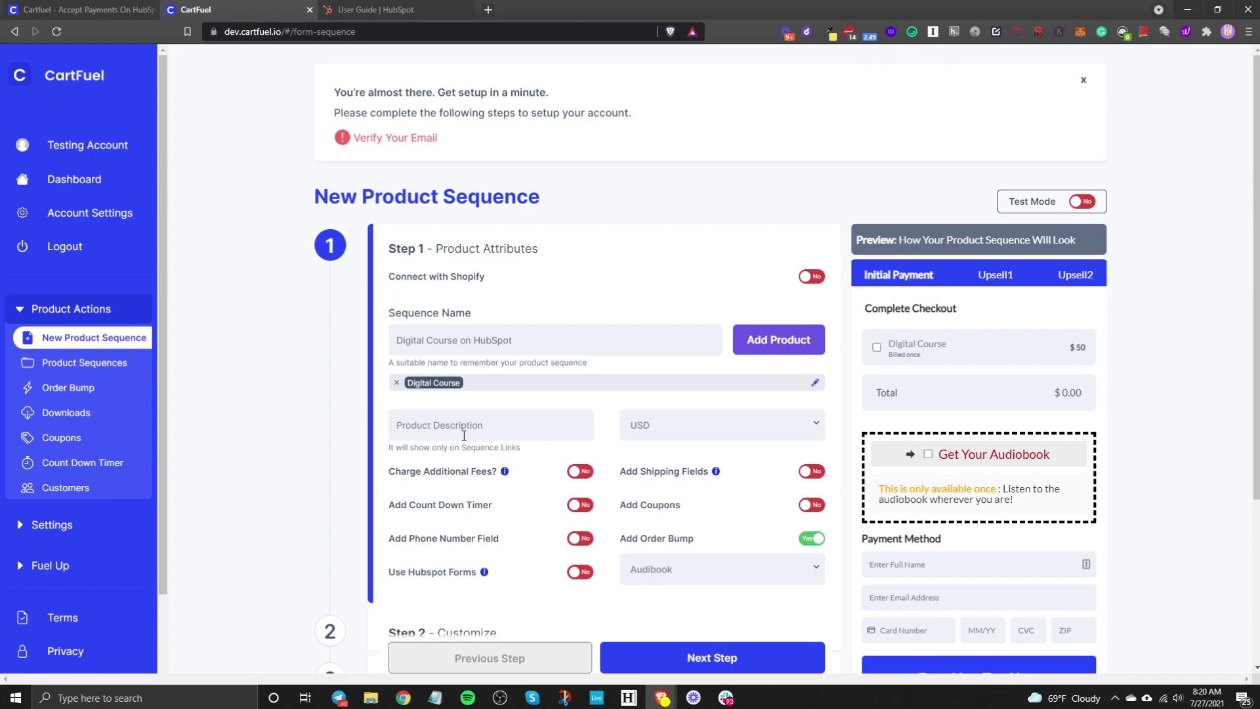
Step: Add 'Digital Course Advanced' priced at 100, billed once, and save it
{"action": "left_click", "coordinate": [747, 349]}
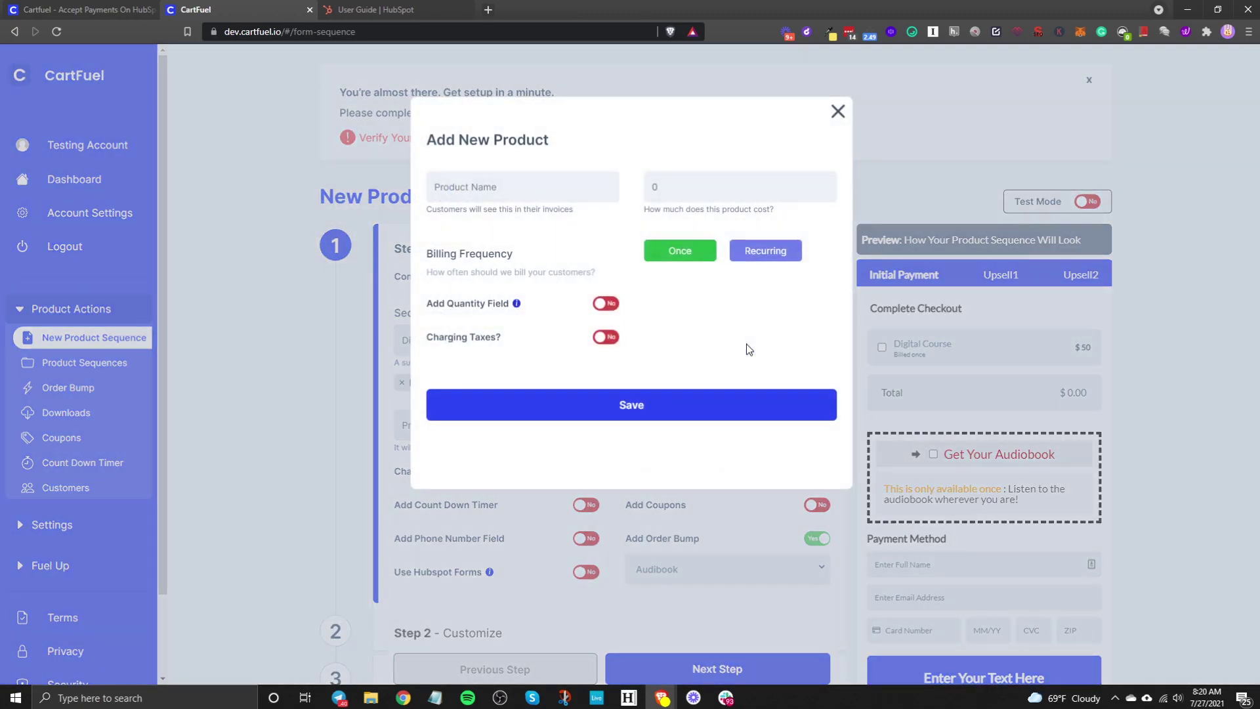
{"action": "left_click", "coordinate": [464, 185]}
{"action": "type", "text": "Digital"}
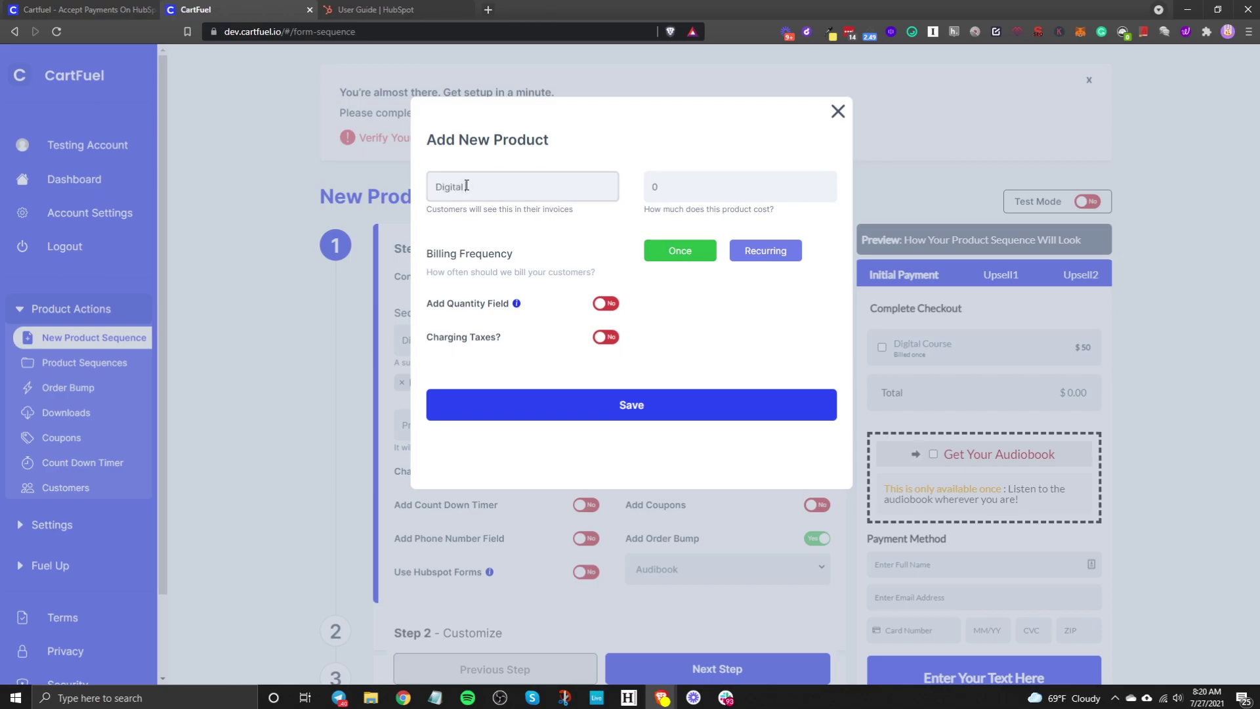
{"action": "type", "text": " Course Advanced"}
{"action": "key", "text": "Tab"}
{"action": "type", "text": "100"}
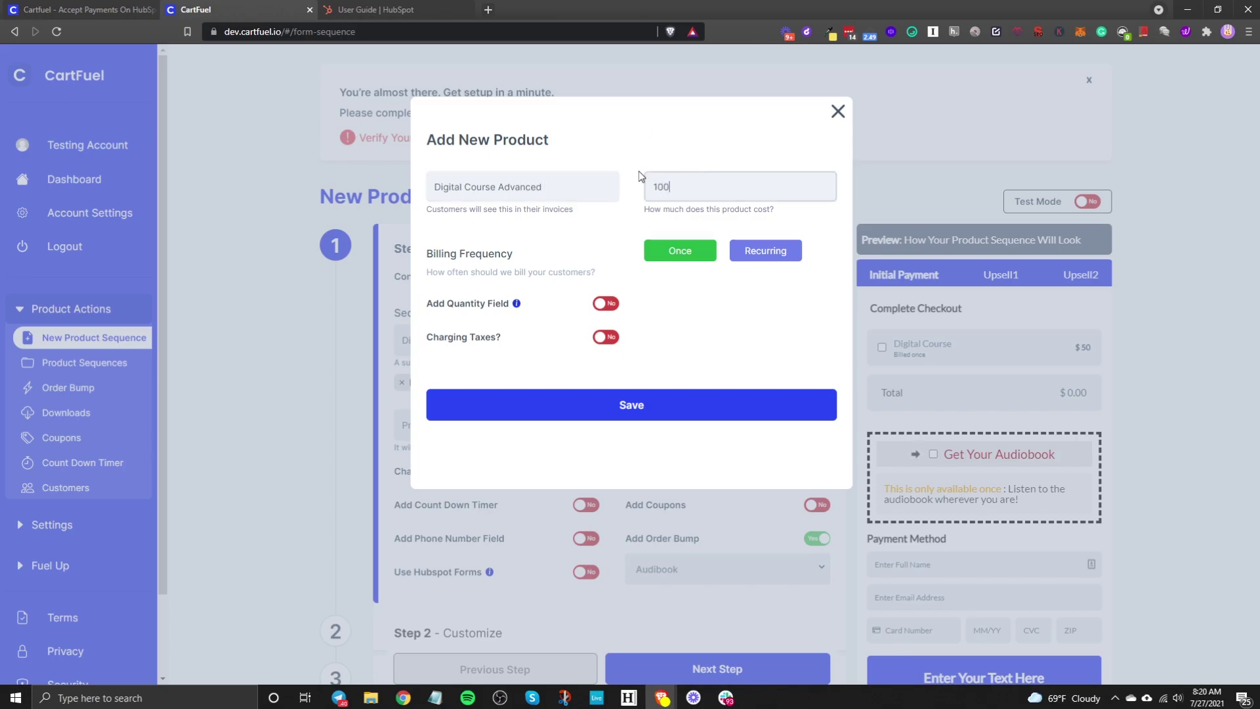
{"action": "left_click", "coordinate": [654, 406]}
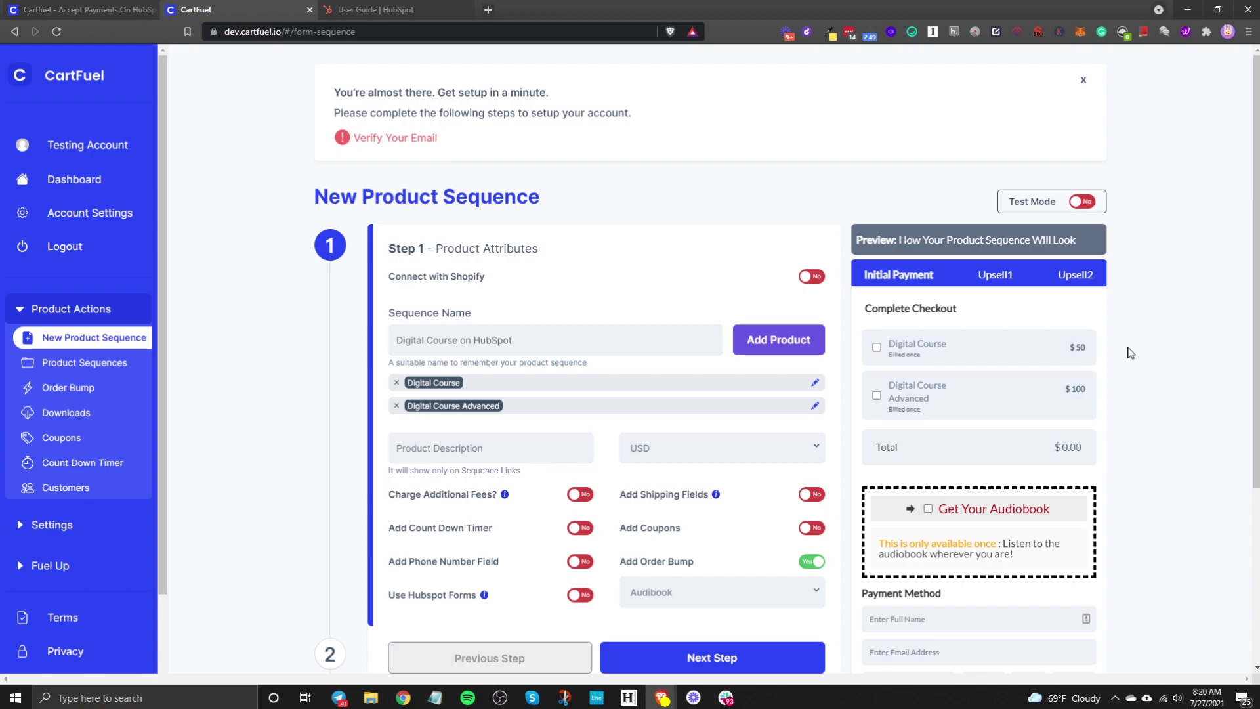
{"action": "scroll", "coordinate": [536, 466], "scroll_direction": "down", "scroll_amount": 1}
{"action": "scroll", "coordinate": [536, 467], "scroll_direction": "down", "scroll_amount": 4}
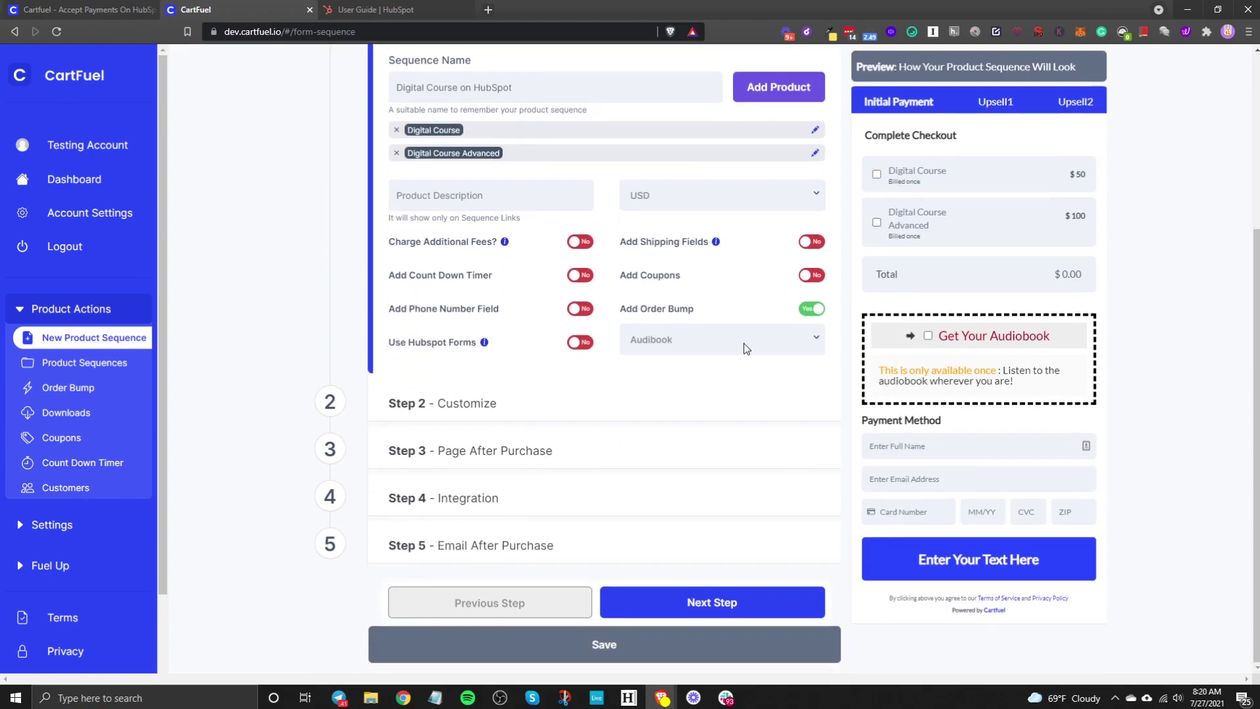
{"action": "left_click", "coordinate": [662, 196]}
{"action": "left_click", "coordinate": [614, 191]}
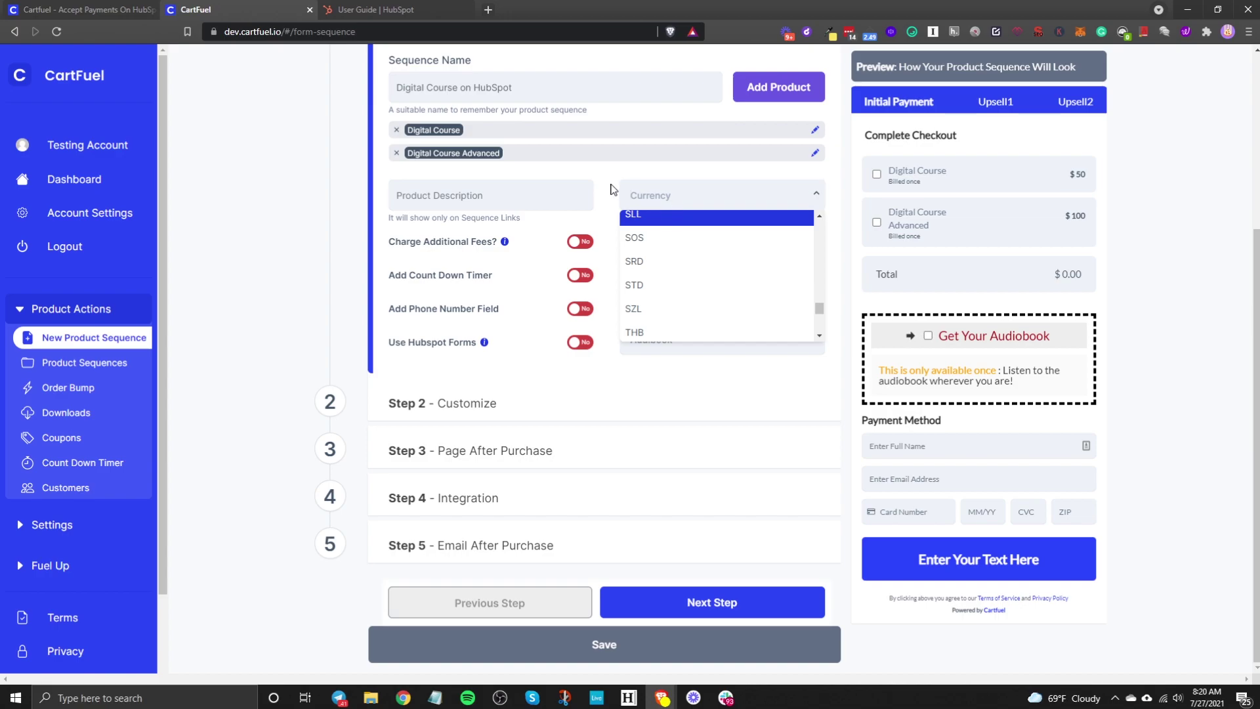
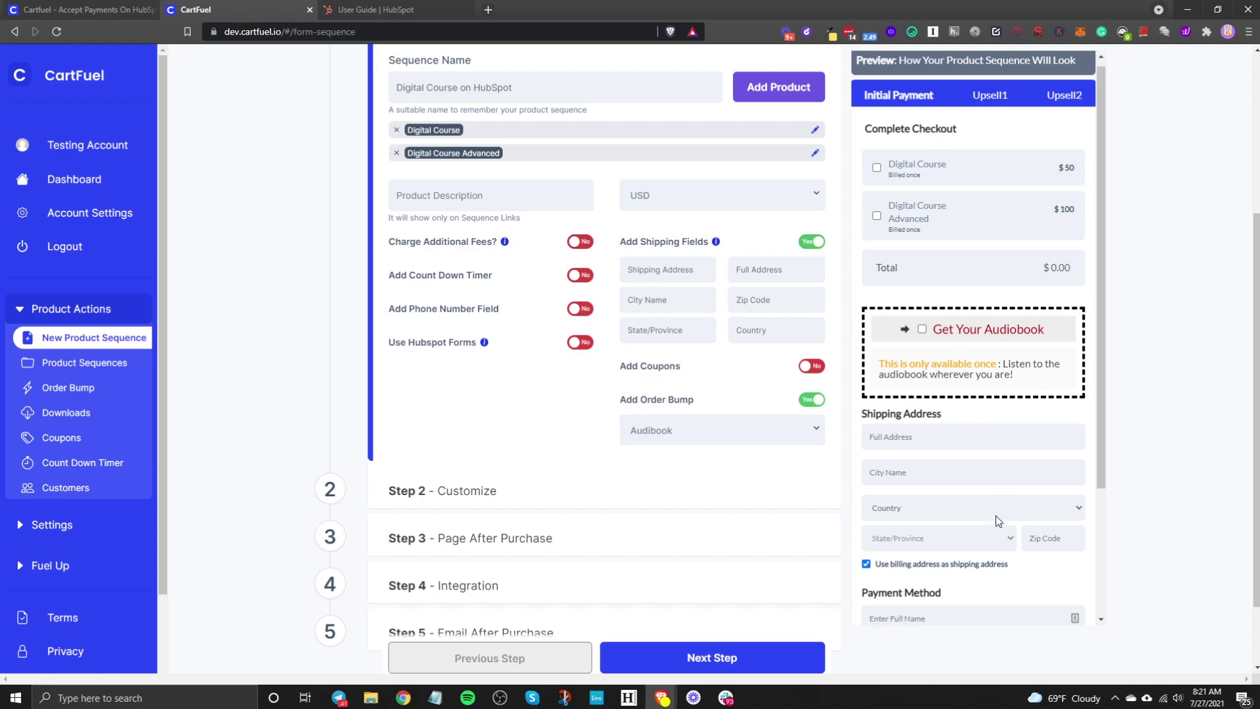
Step: Remove the shipping address fields from the checkout and preview the available countdown timers
{"action": "scroll", "coordinate": [965, 470], "scroll_direction": "up", "scroll_amount": 2}
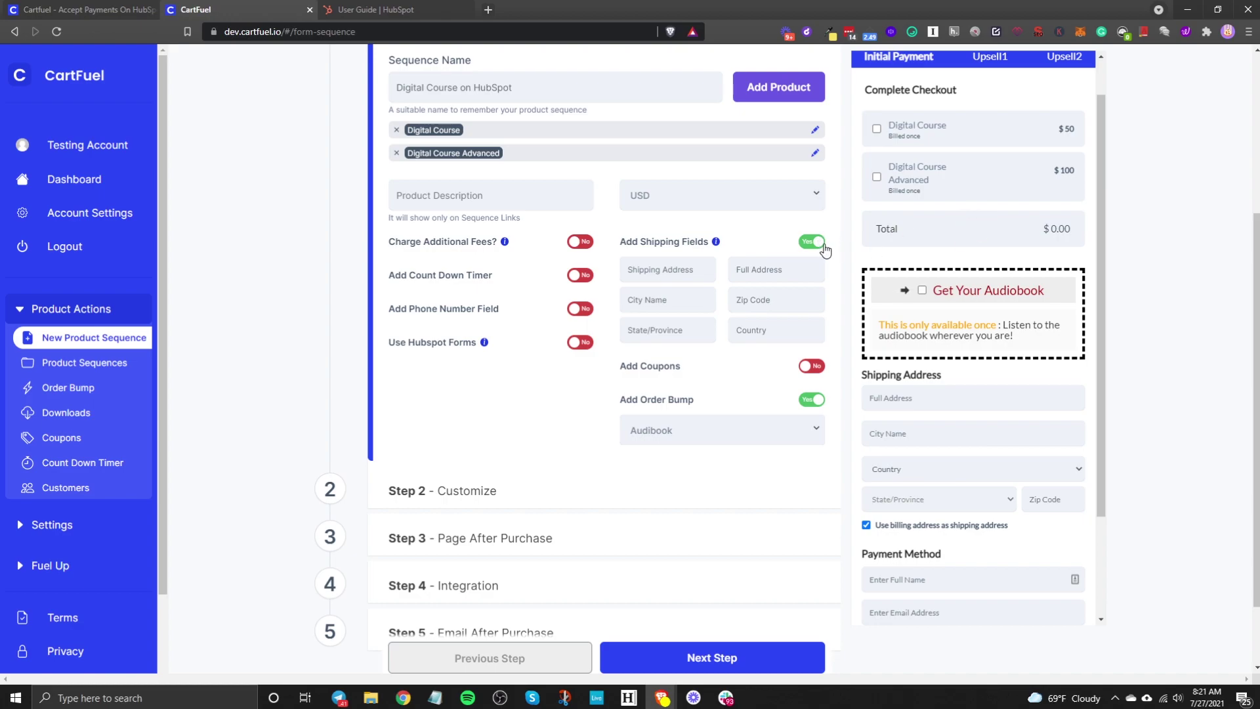
{"action": "left_click", "coordinate": [821, 244]}
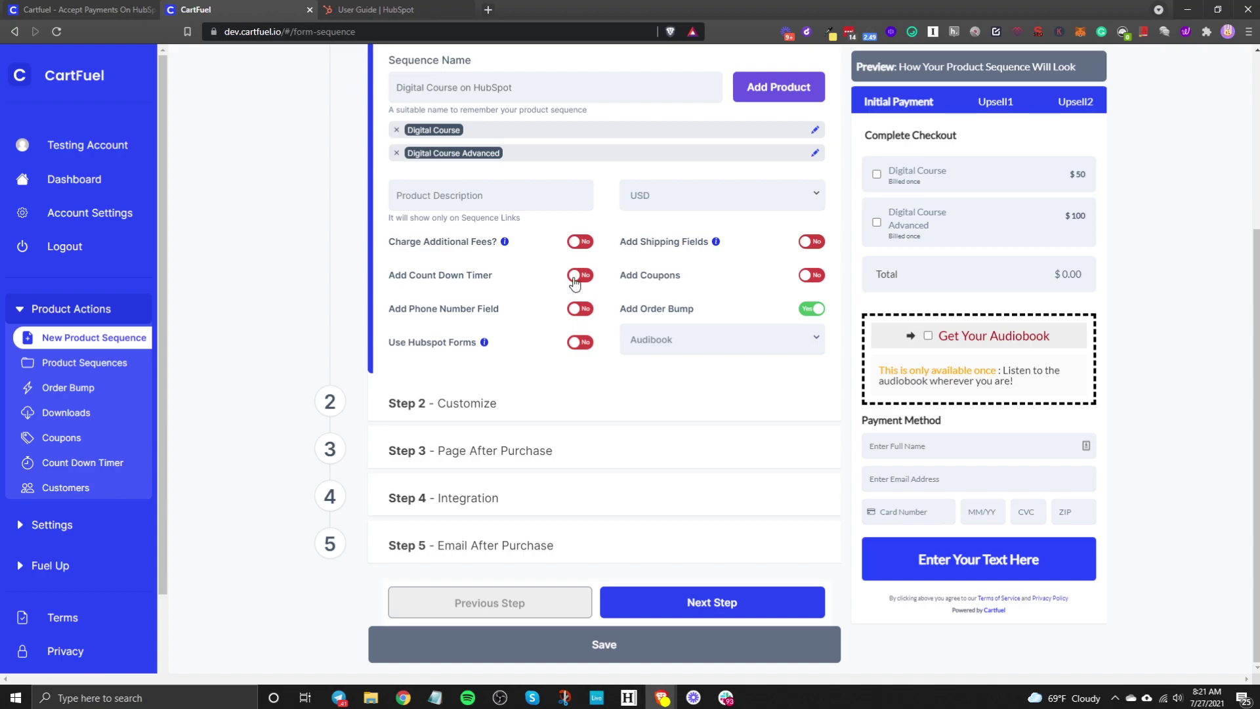
{"action": "left_click", "coordinate": [576, 279]}
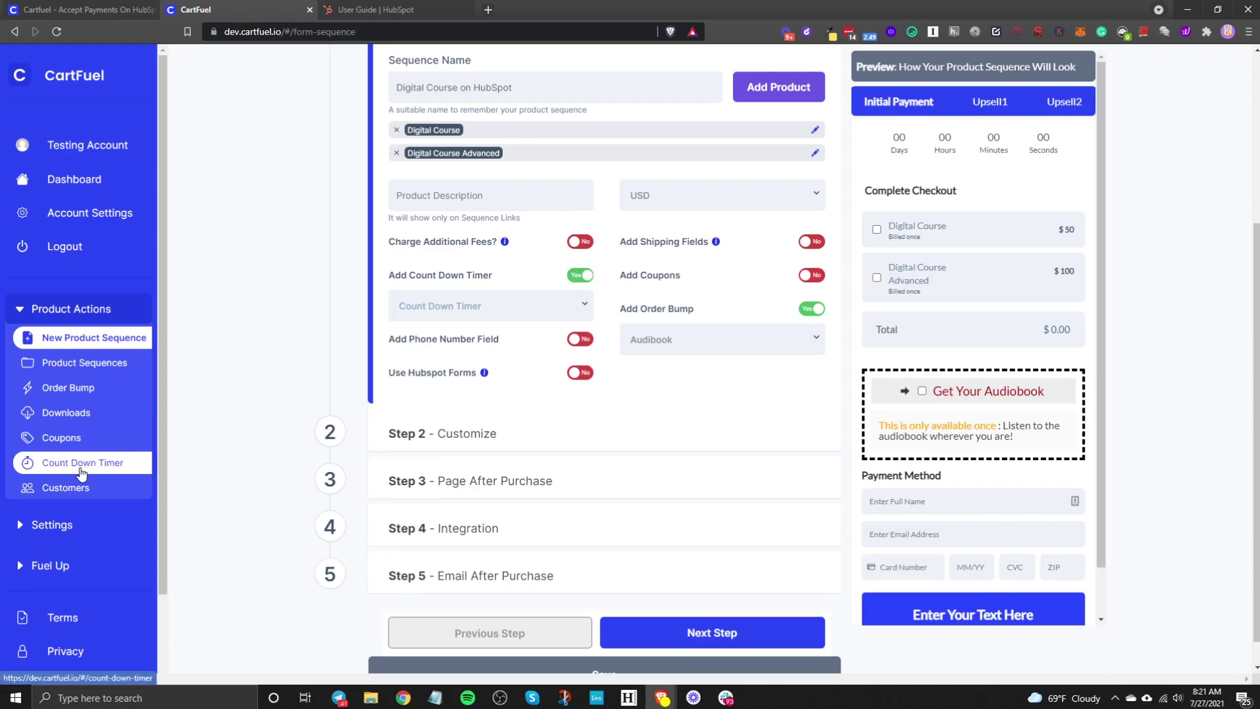
{"action": "left_click", "coordinate": [561, 309]}
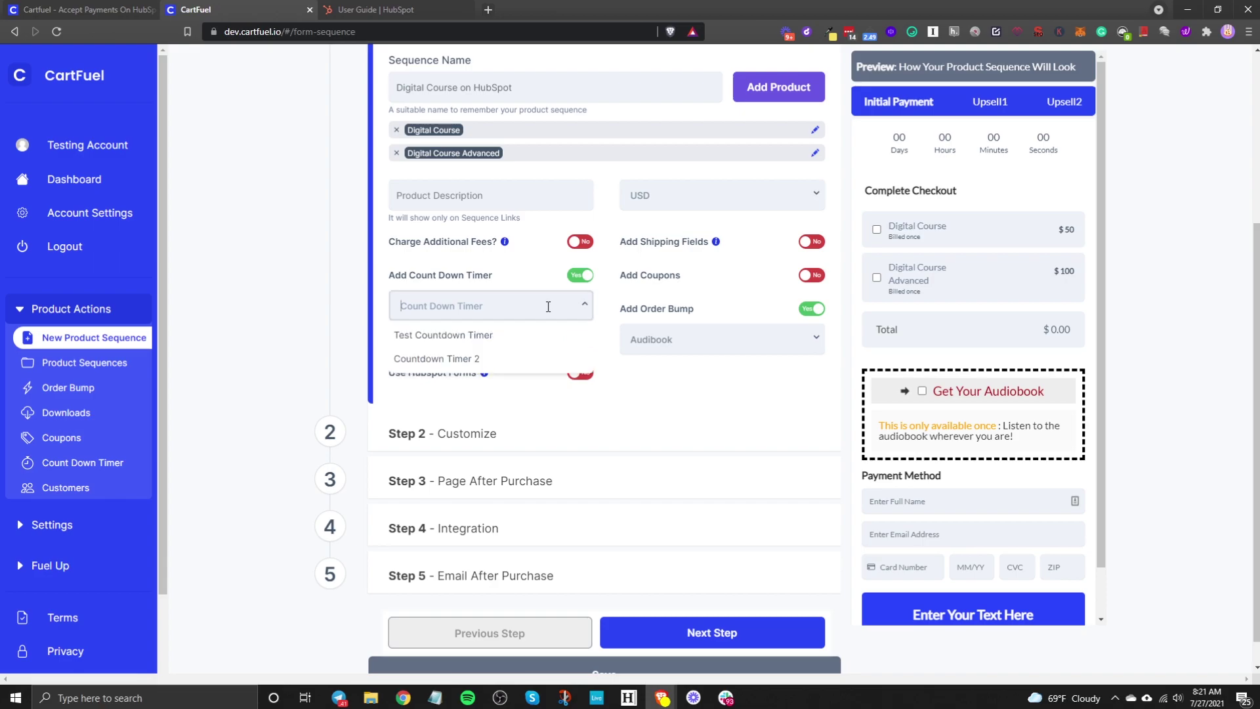
{"action": "left_click", "coordinate": [562, 264]}
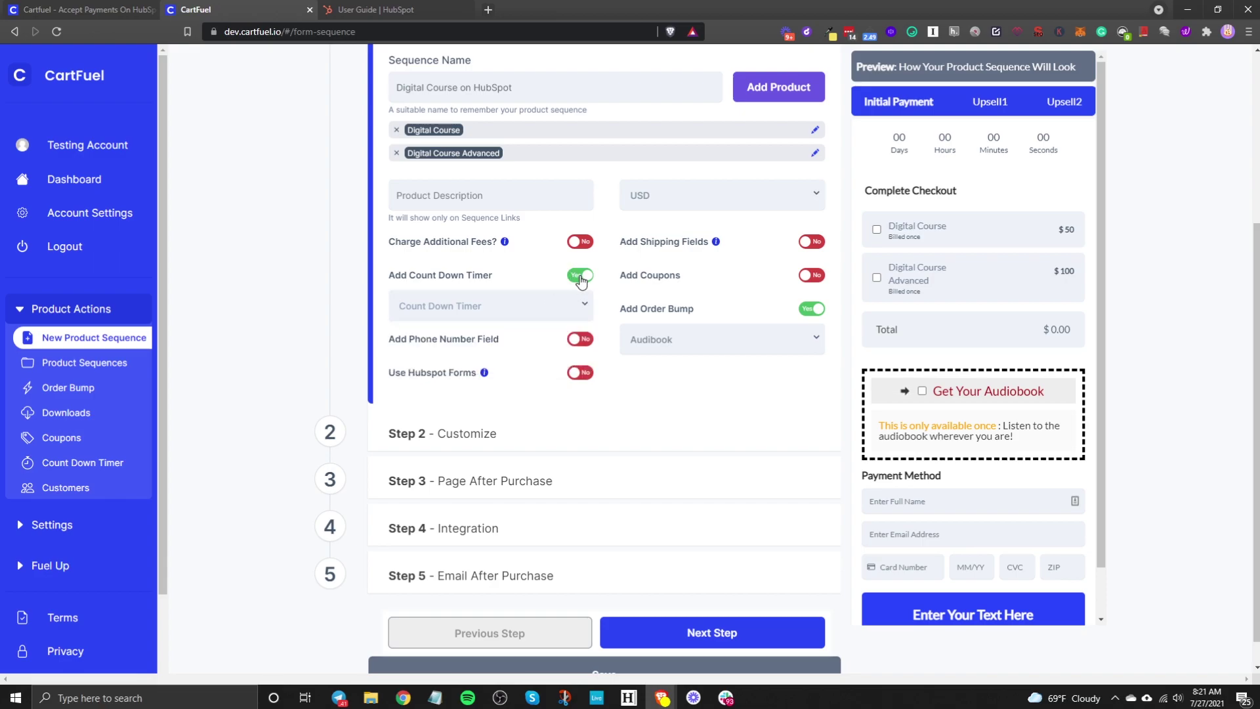
{"action": "scroll", "coordinate": [543, 597], "scroll_direction": "down", "scroll_amount": 1}
Step: Save the sequence, briefly attach Countdown Timer 2, then switch the countdown timer off
{"action": "left_click", "coordinate": [594, 650]}
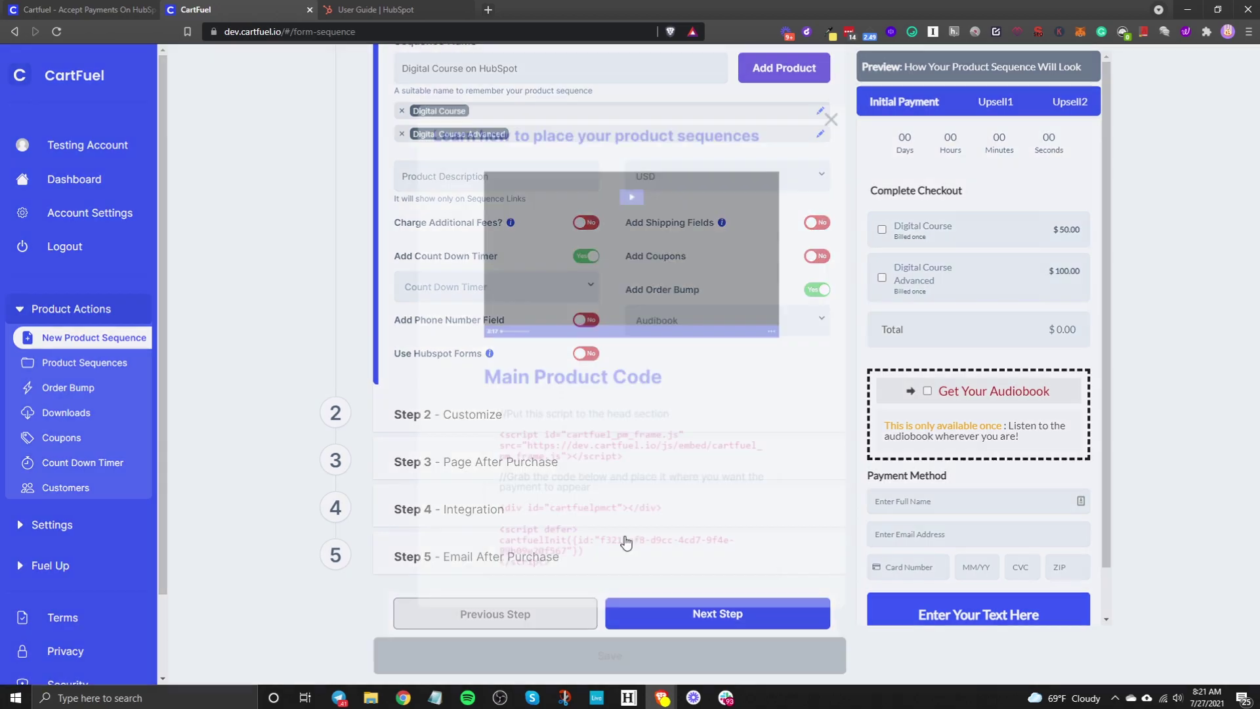
{"action": "left_click", "coordinate": [197, 459]}
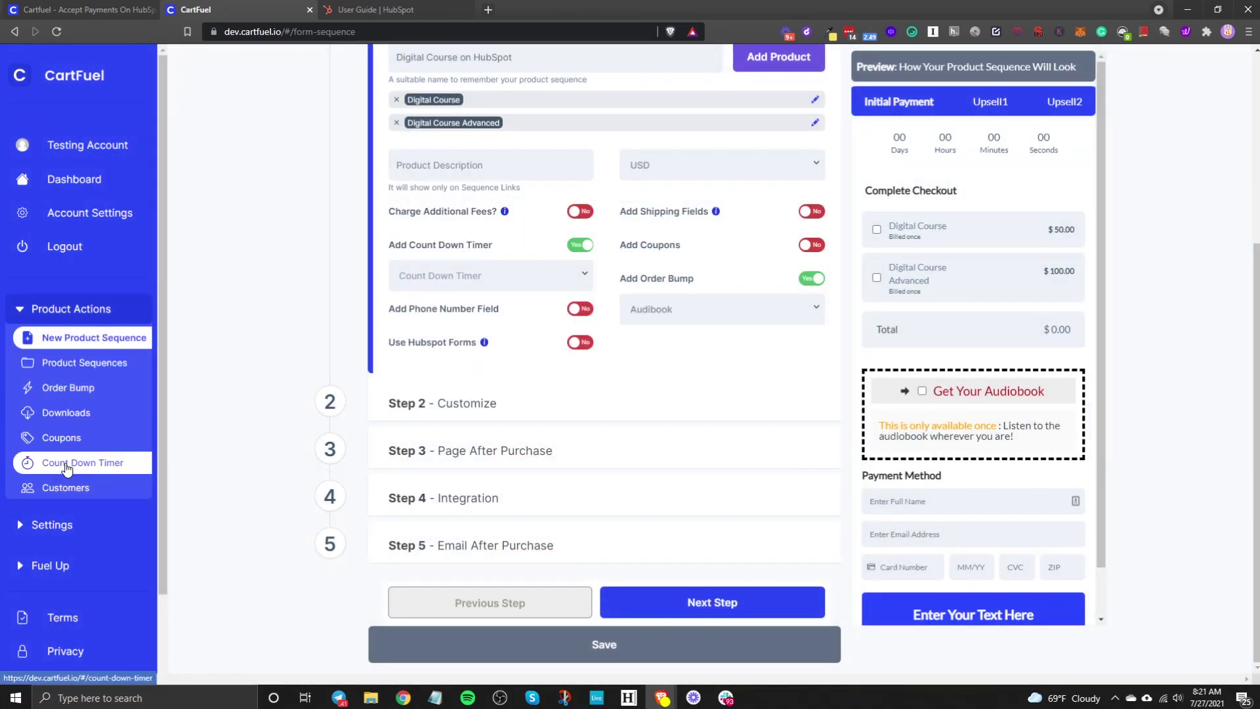
{"action": "left_click", "coordinate": [502, 284]}
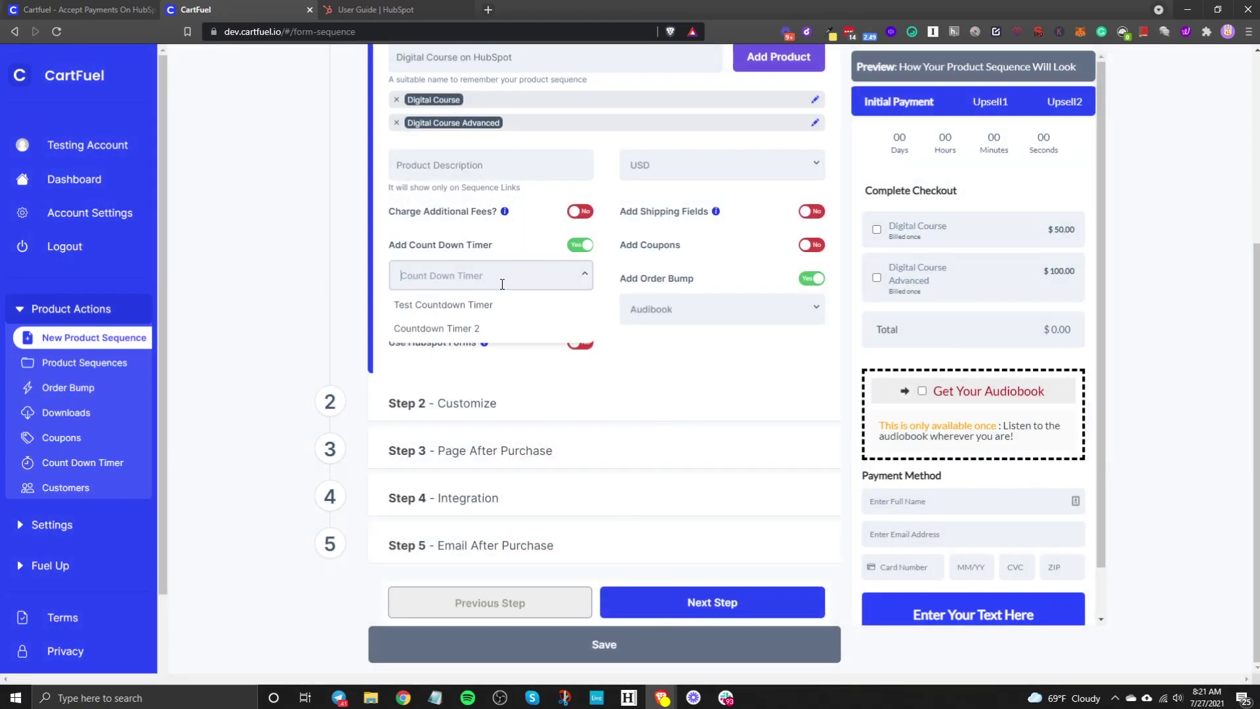
{"action": "left_click", "coordinate": [497, 328]}
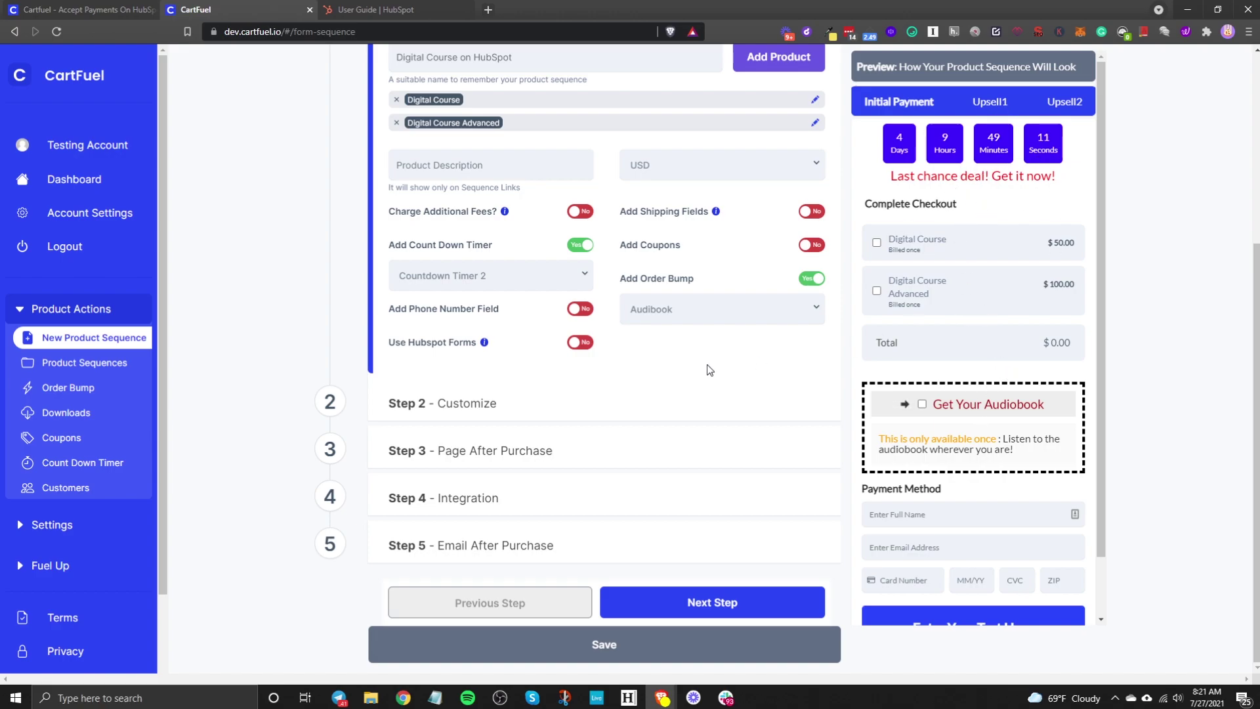
{"action": "left_click", "coordinate": [584, 247]}
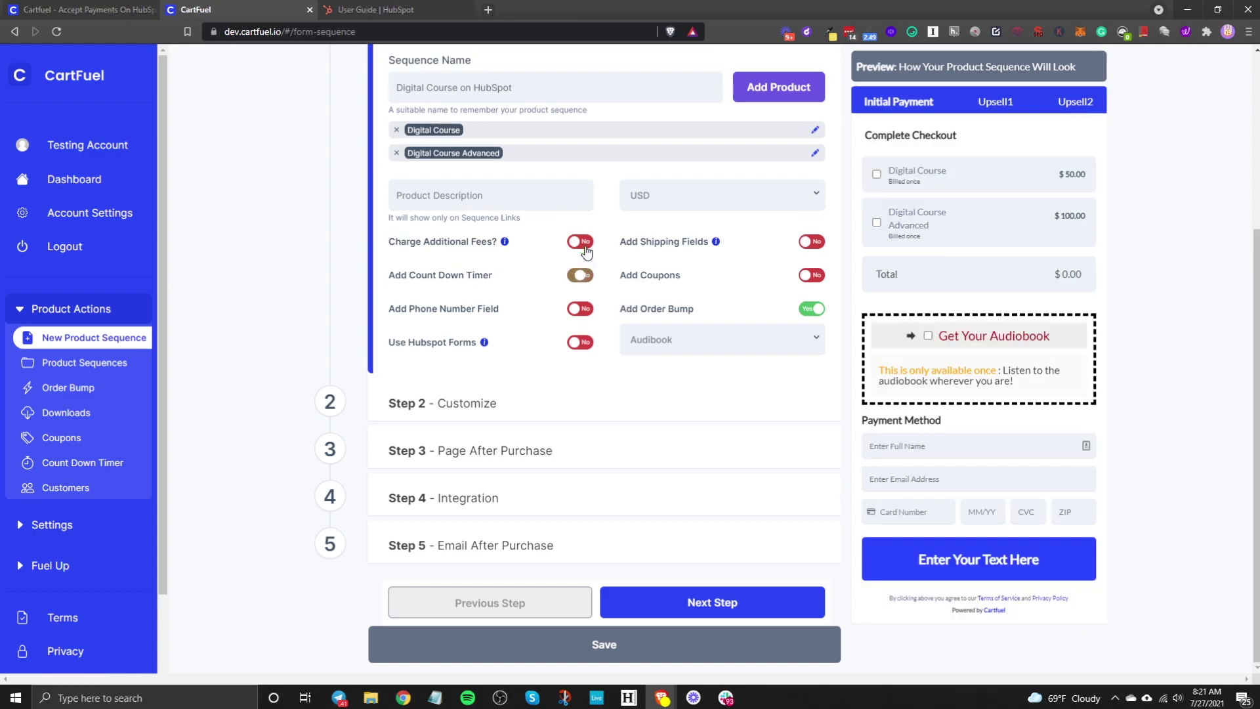
Step: Turn on the checkout's phone number field, then switch to the HubSpot User Guide tab
{"action": "left_click", "coordinate": [573, 315]}
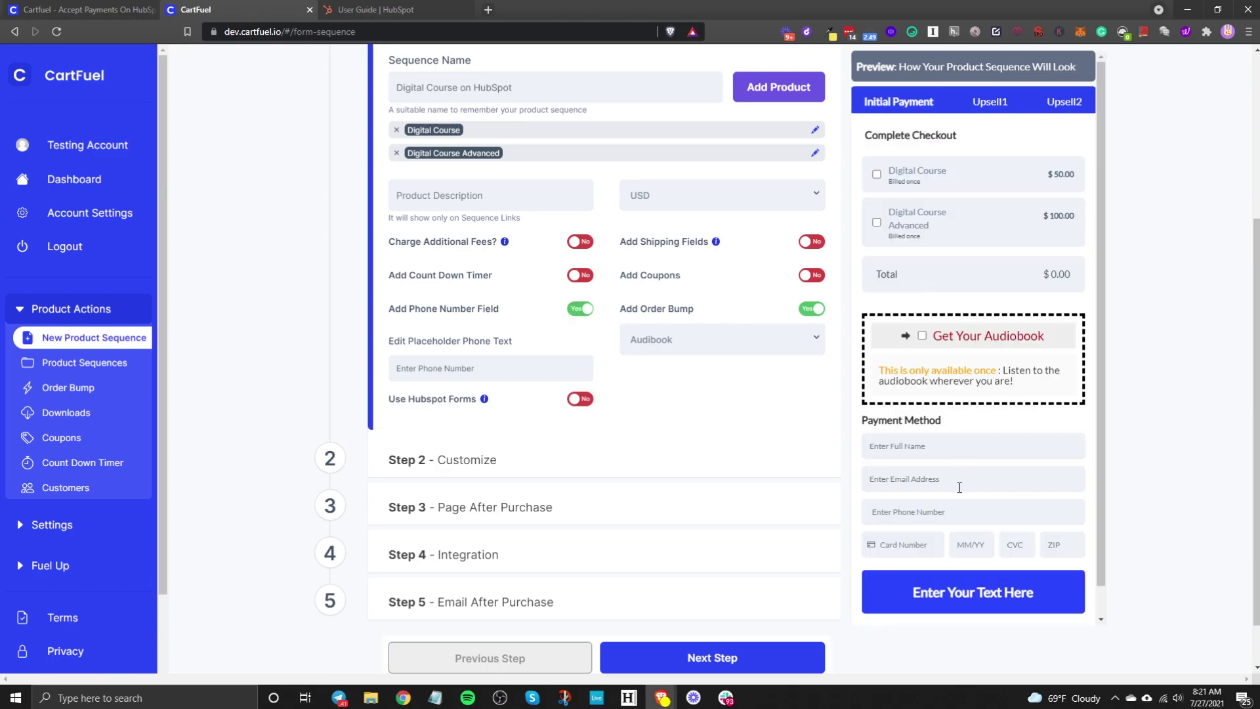
{"action": "scroll", "coordinate": [958, 489], "scroll_direction": "down", "scroll_amount": 1}
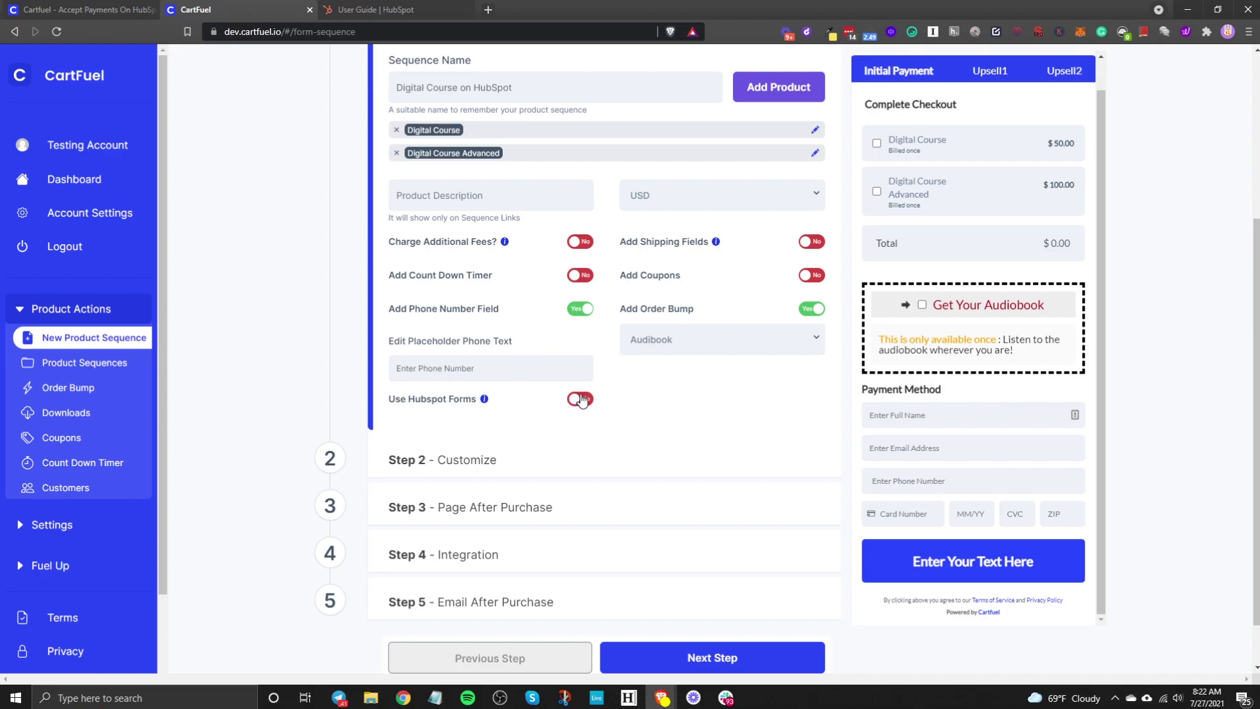
{"action": "left_click", "coordinate": [378, 9]}
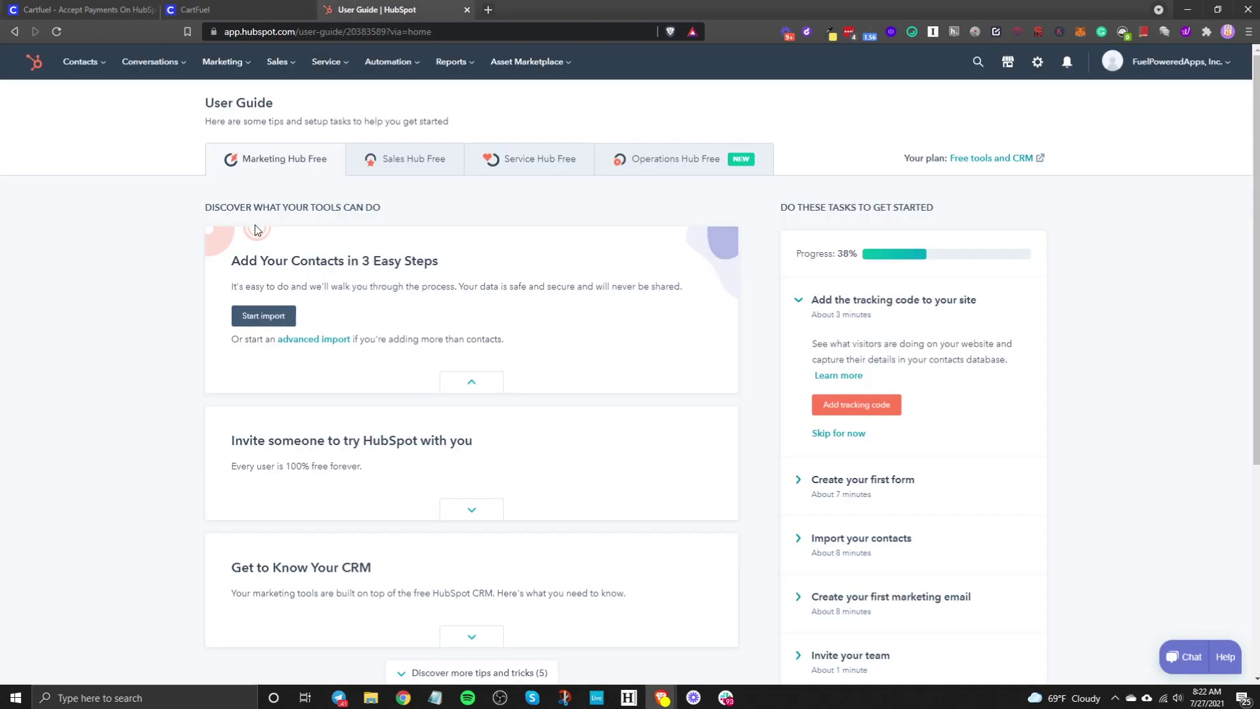
Step: Check that HubSpot's Forms page is empty, then enable Use Hubspot Forms in CartFuel
{"action": "left_click", "coordinate": [222, 62]}
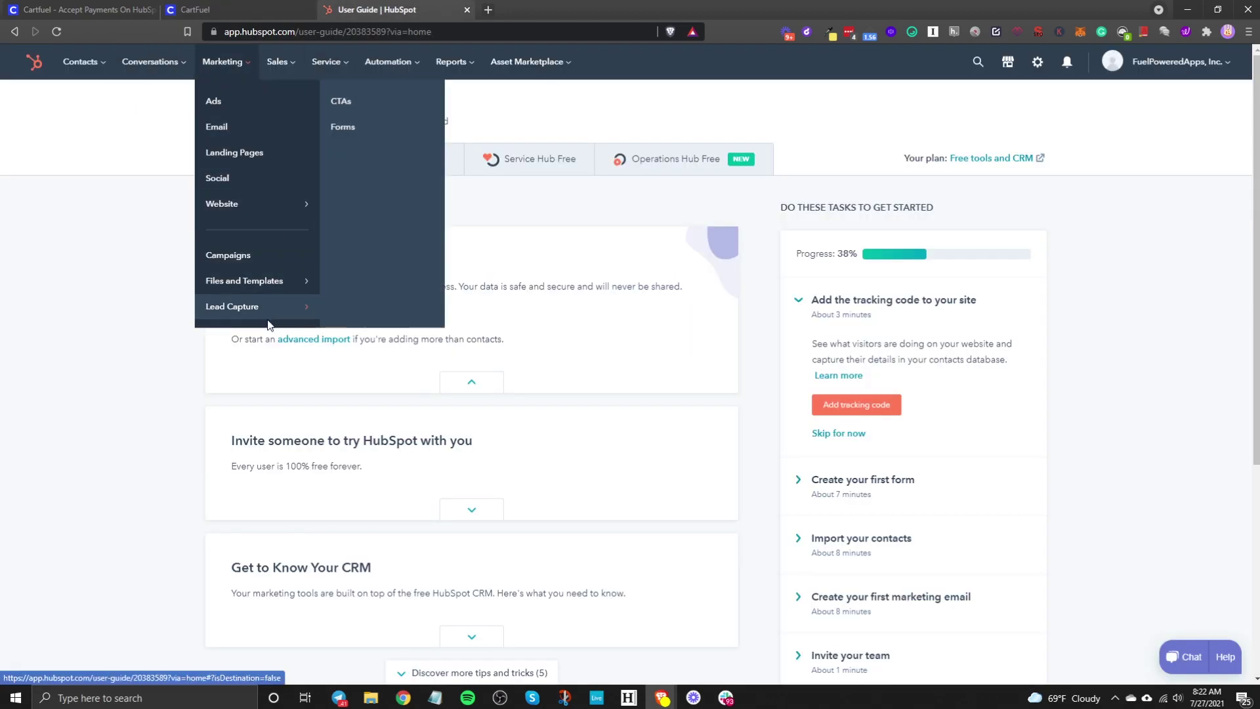
{"action": "left_click", "coordinate": [370, 106]}
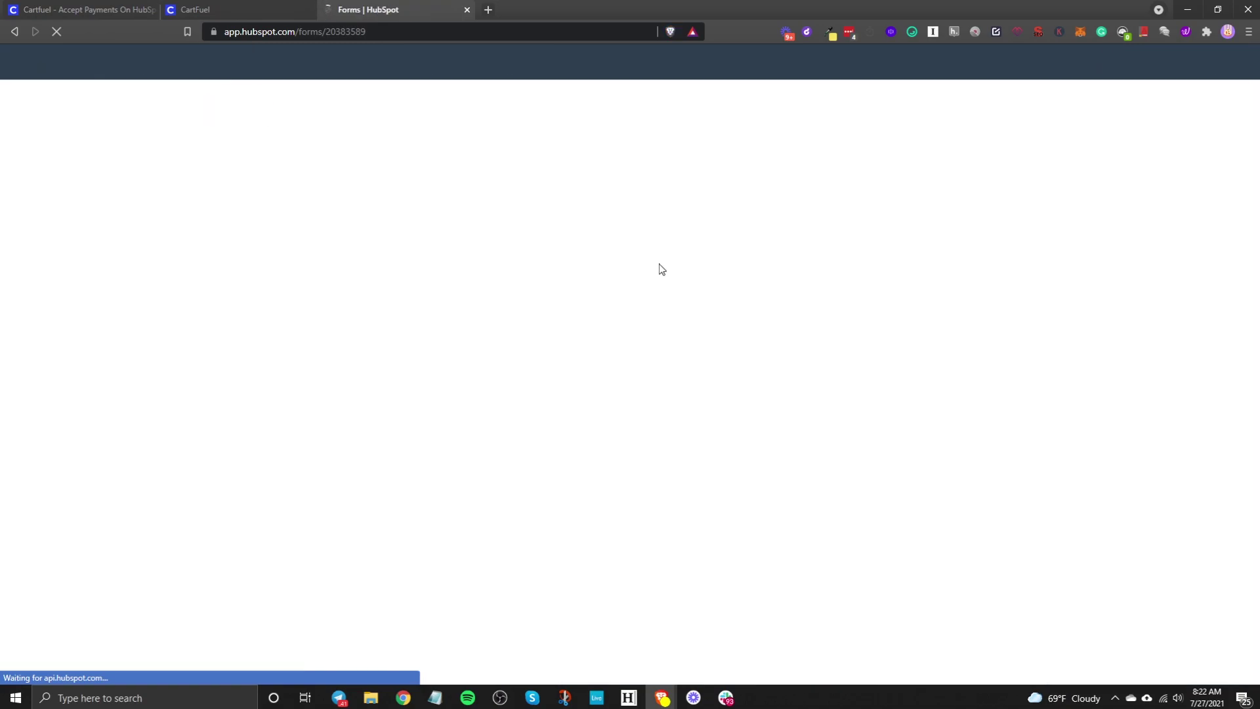
{"action": "left_click", "coordinate": [195, 9]}
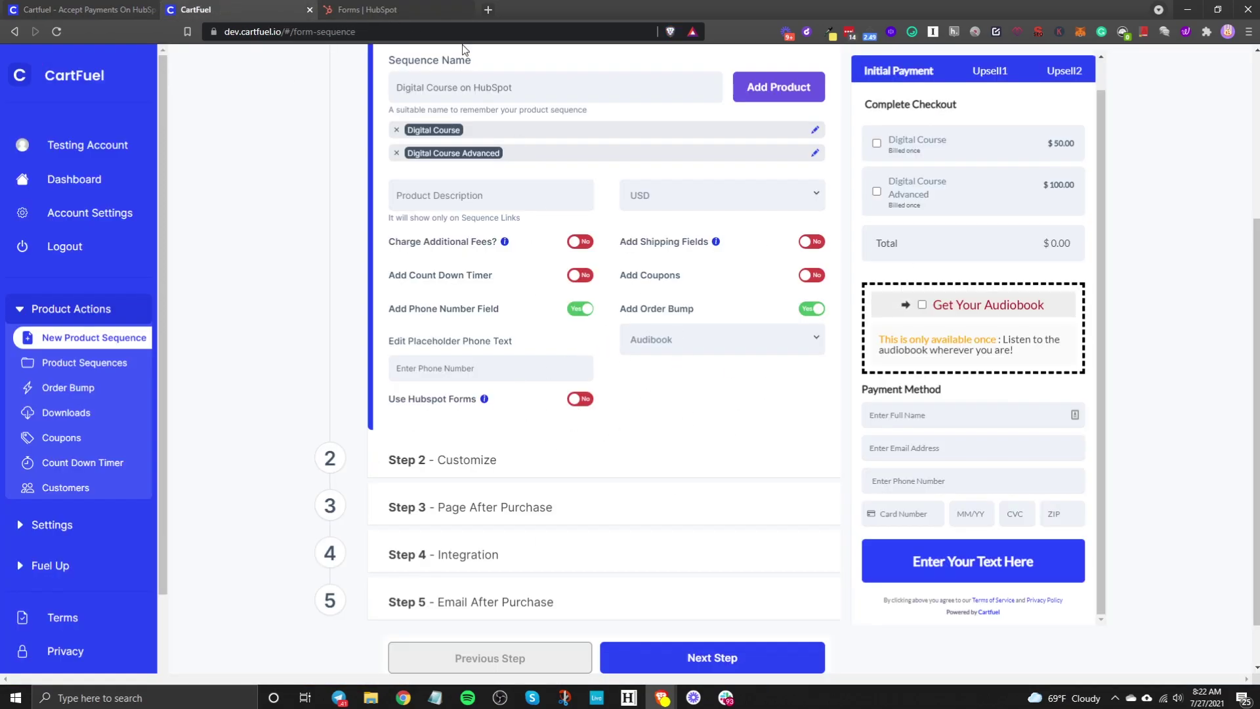
{"action": "left_click", "coordinate": [367, 9]}
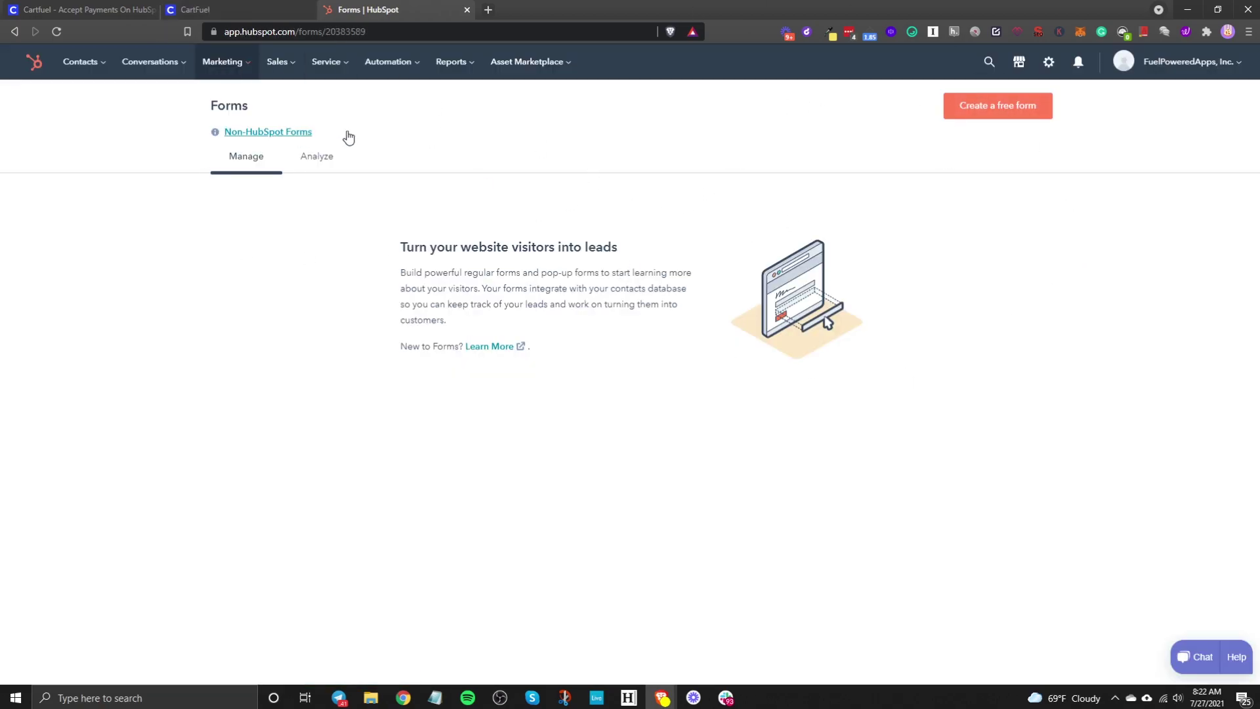
{"action": "left_click", "coordinate": [237, 10]}
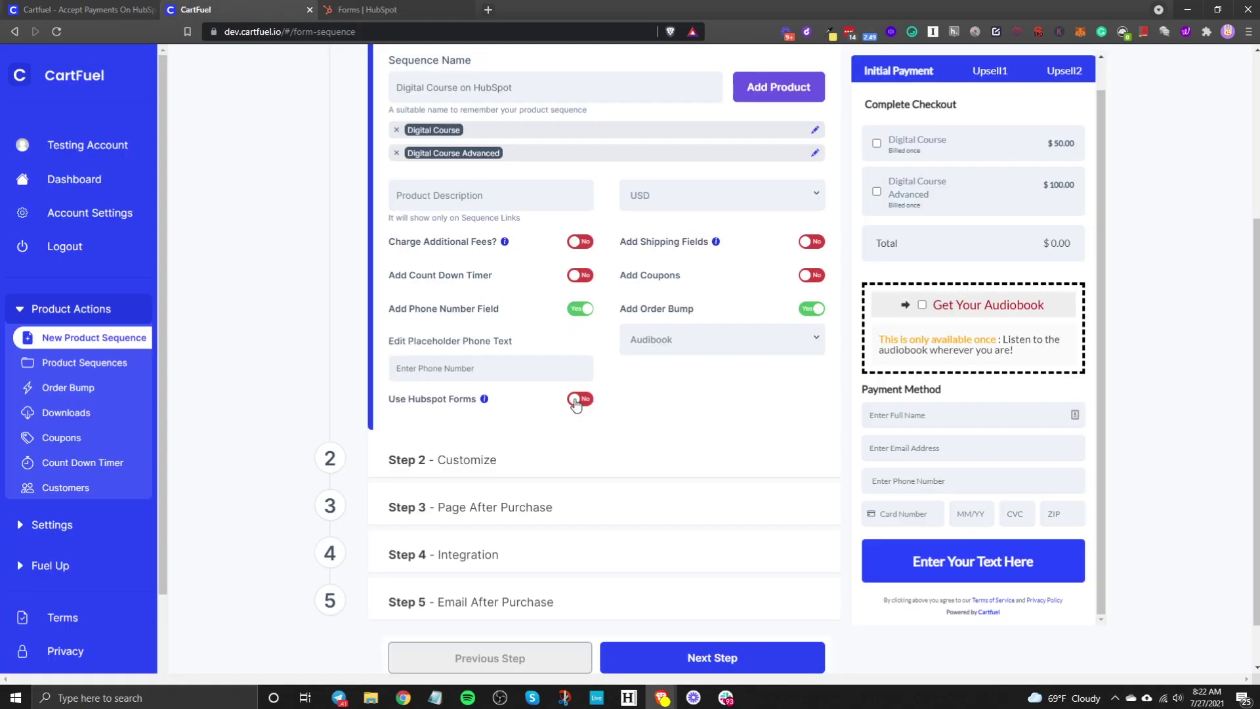
{"action": "left_click", "coordinate": [357, 9]}
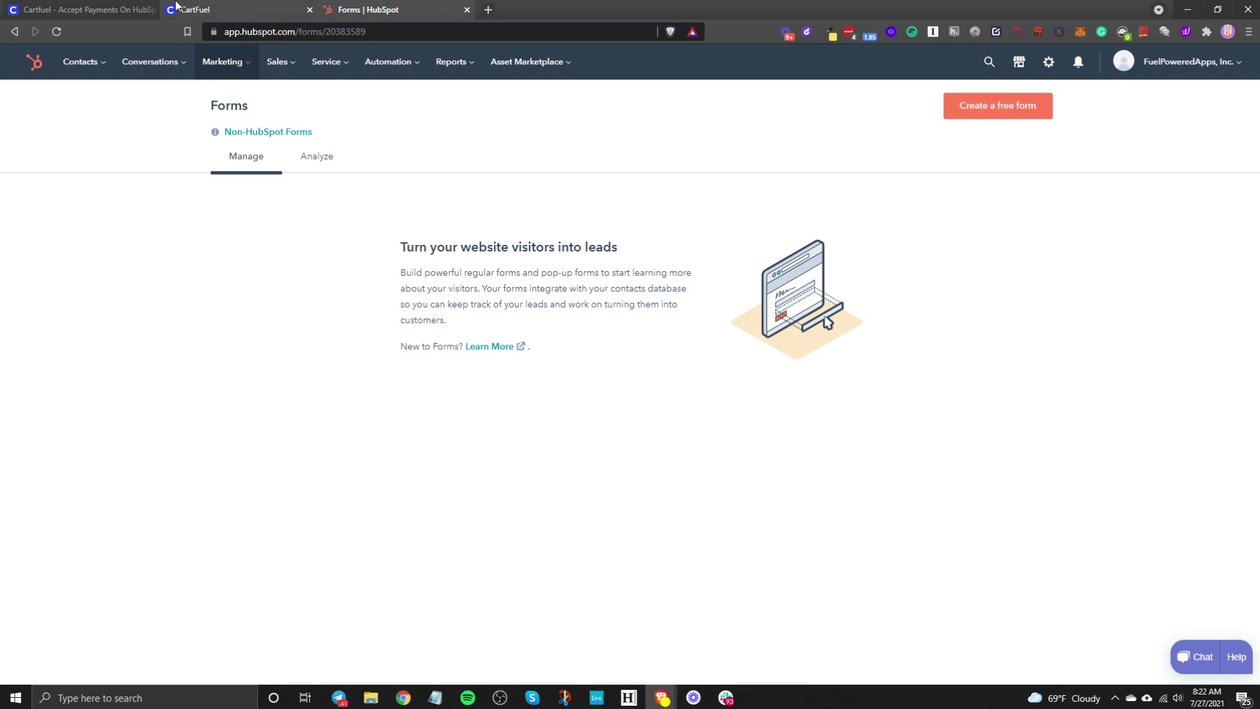
{"action": "left_click", "coordinate": [176, 7]}
{"action": "left_click", "coordinate": [569, 400]}
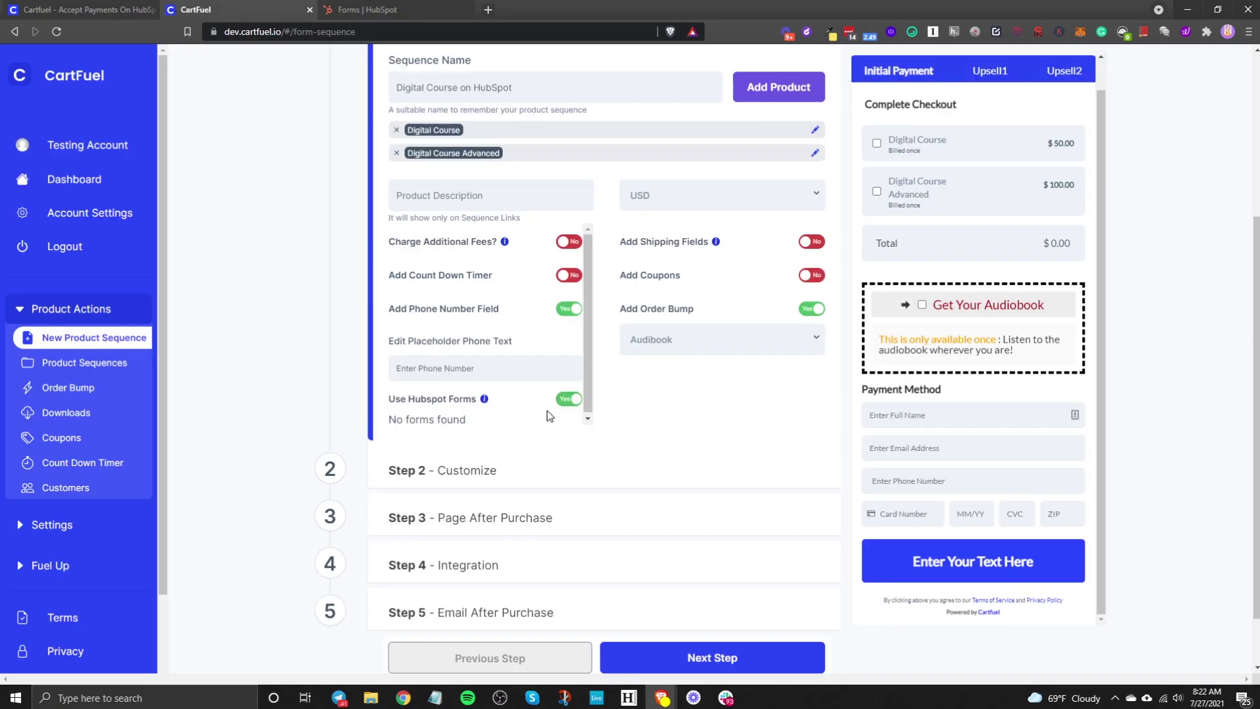
Step: Turn HubSpot forms back off and advance to the Customize step with the Lato font
{"action": "left_click", "coordinate": [577, 400]}
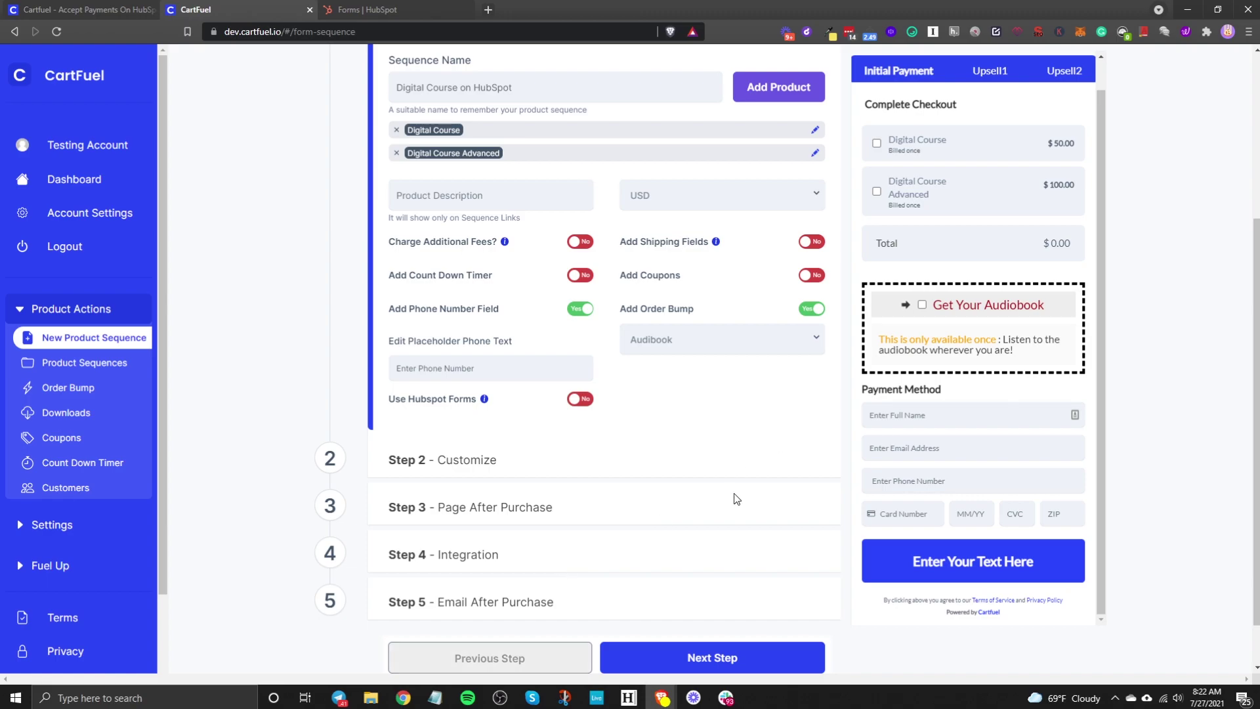
{"action": "left_click", "coordinate": [725, 656]}
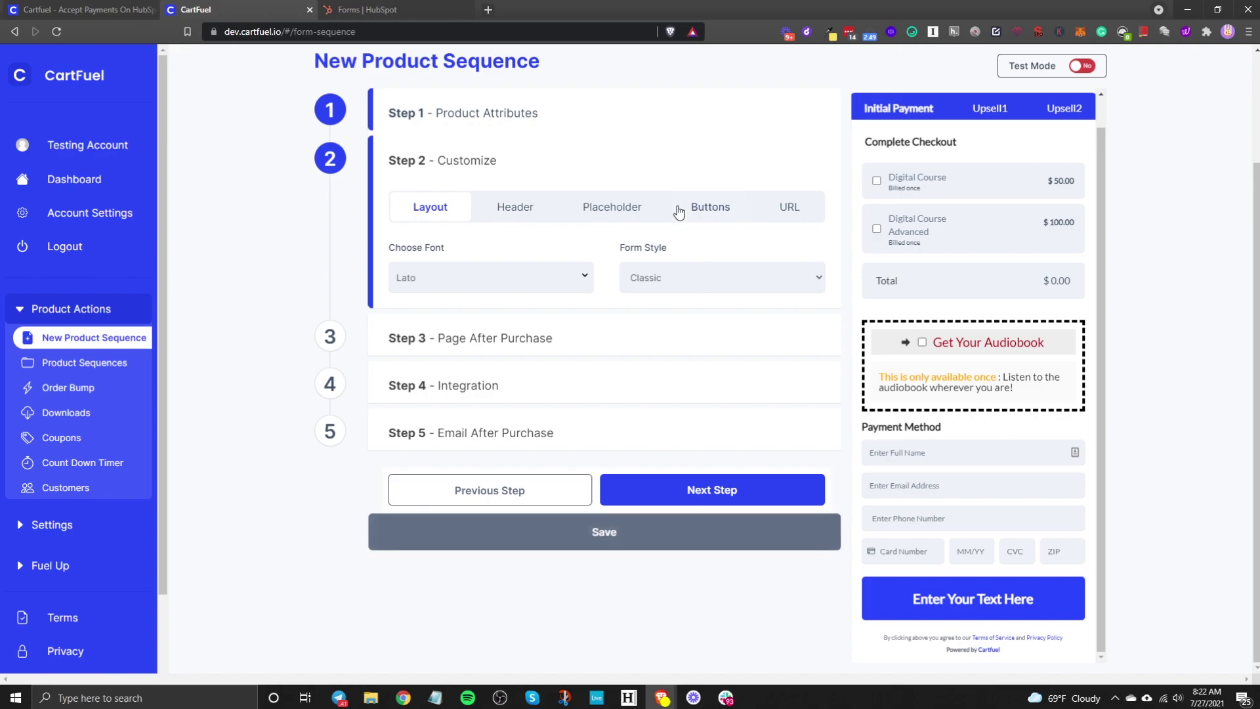
{"action": "left_click", "coordinate": [442, 278]}
Step: Preview the Two Steps form style, then set Form Style back to Classic
{"action": "left_click", "coordinate": [659, 284]}
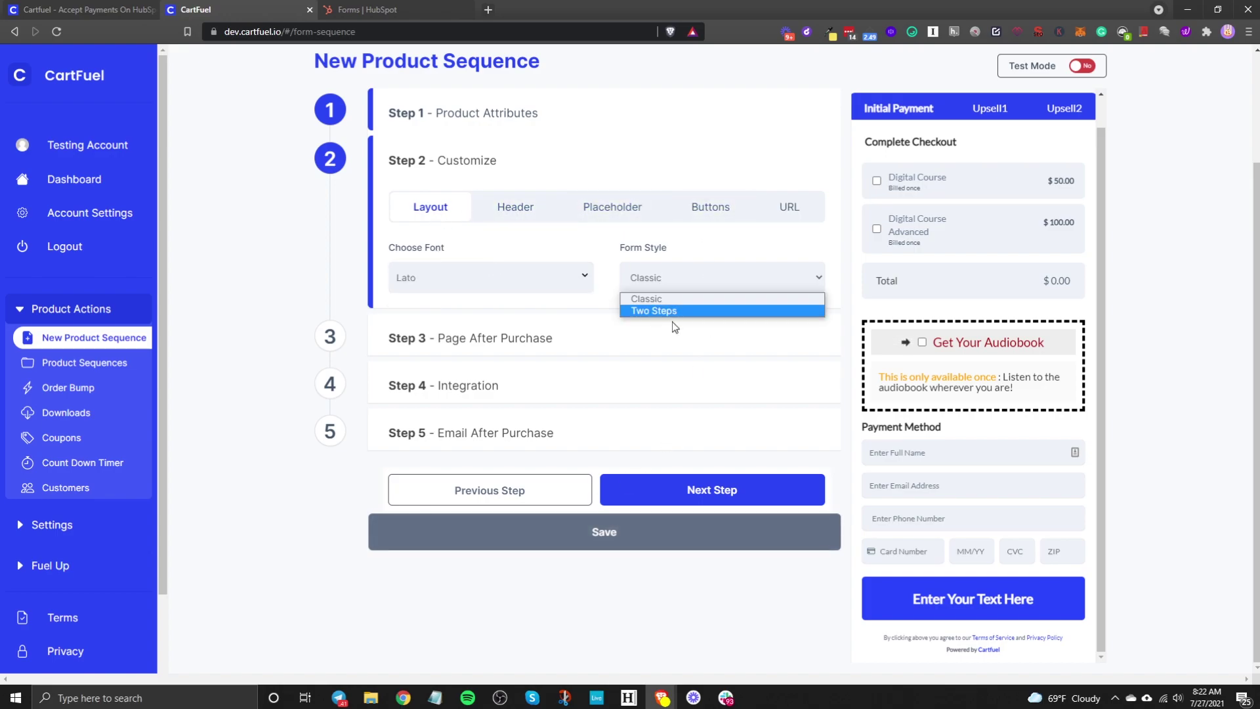
{"action": "left_click", "coordinate": [668, 277]}
{"action": "left_click", "coordinate": [668, 277]}
{"action": "left_click", "coordinate": [669, 311]}
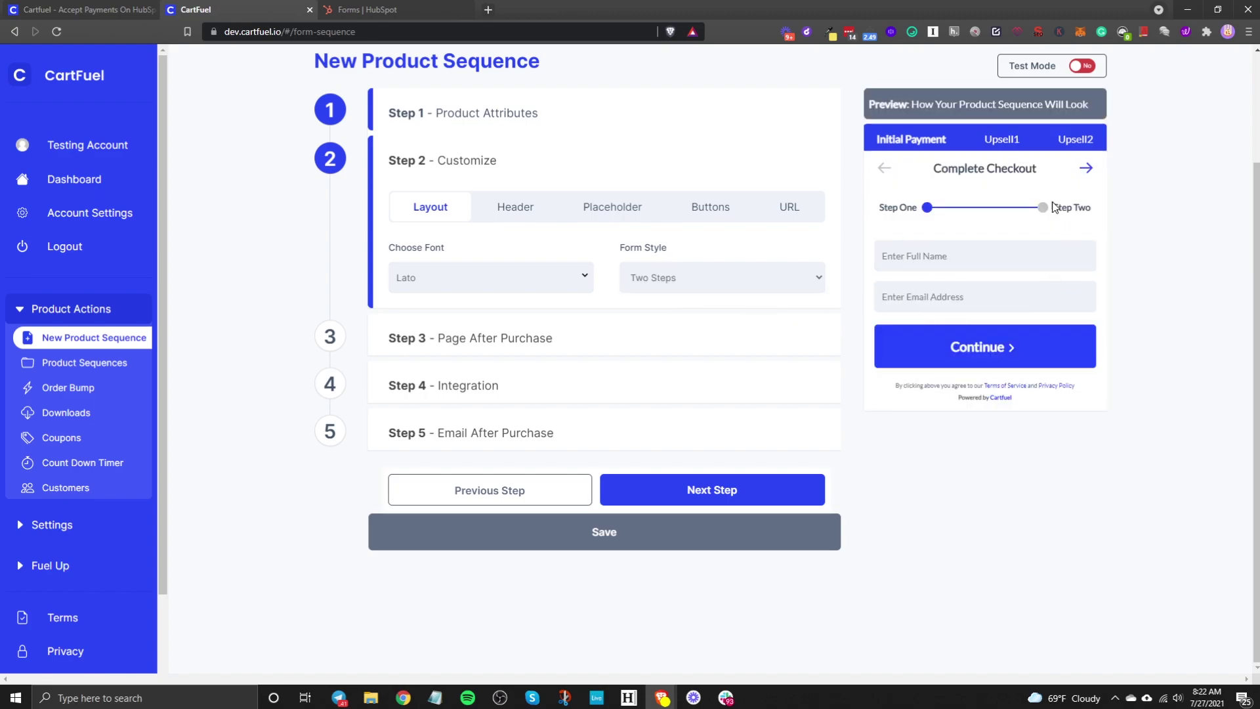
{"action": "left_click", "coordinate": [798, 285]}
{"action": "left_click", "coordinate": [706, 299]}
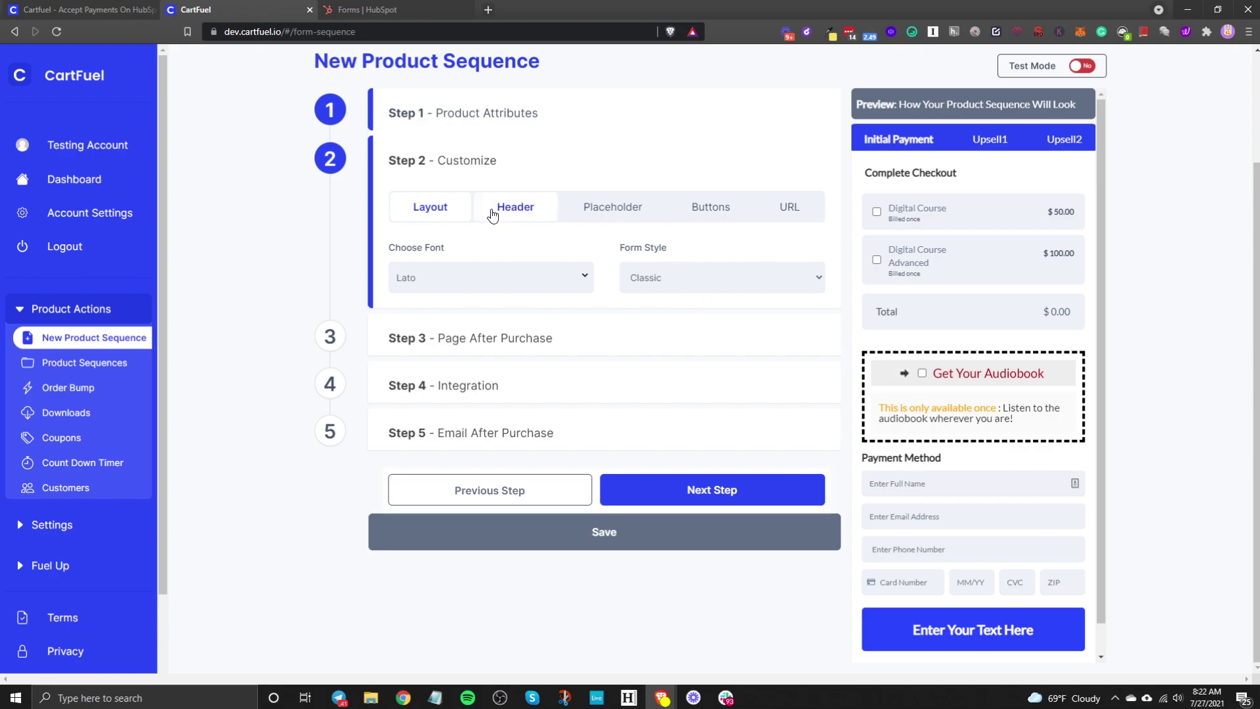
Step: Edit the checkout header text, clearing the existing header wording
{"action": "left_click", "coordinate": [542, 212]}
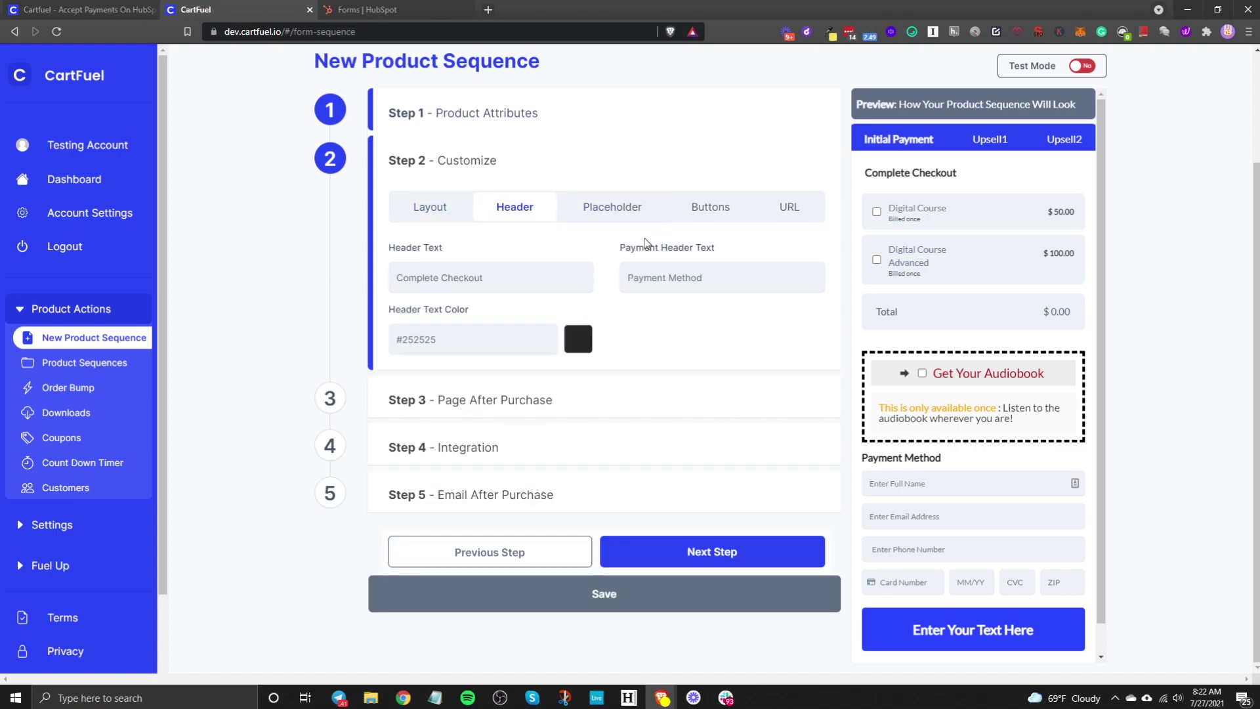
{"action": "left_click_drag", "start_coordinate": [479, 286], "coordinate": [250, 276]}
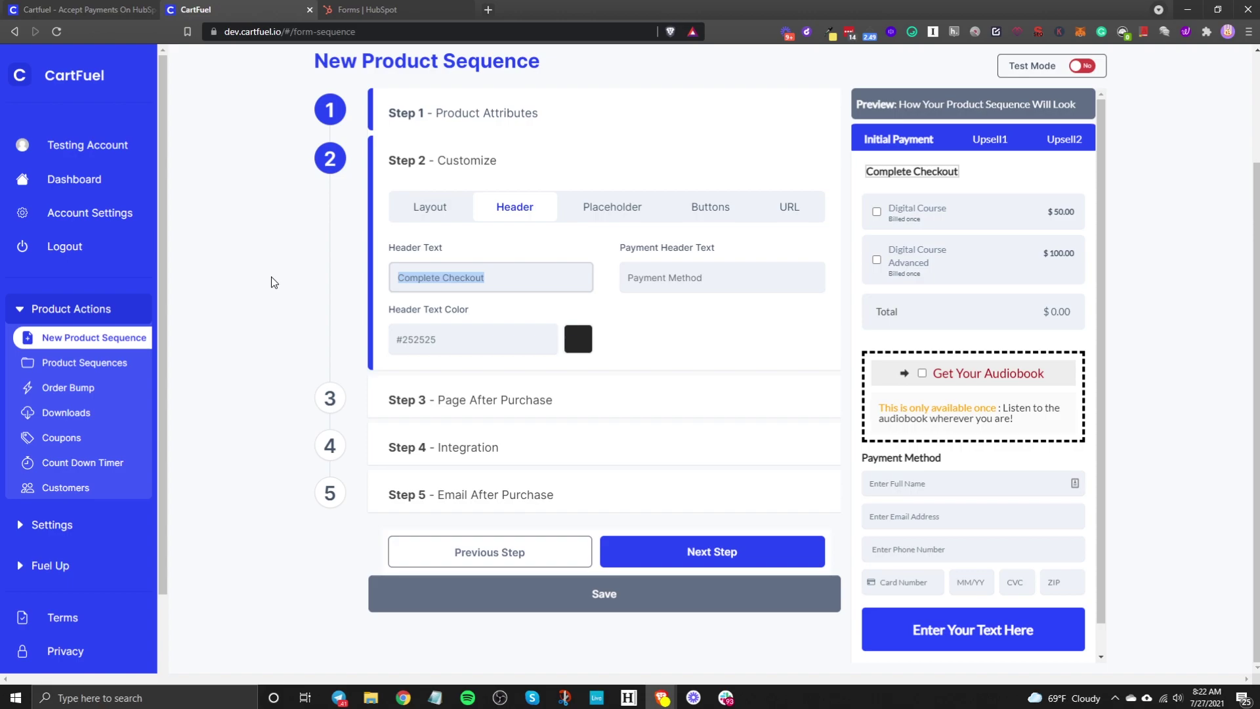
{"action": "type", "text": "Add your a"}
{"action": "key", "text": "BackSpace"}
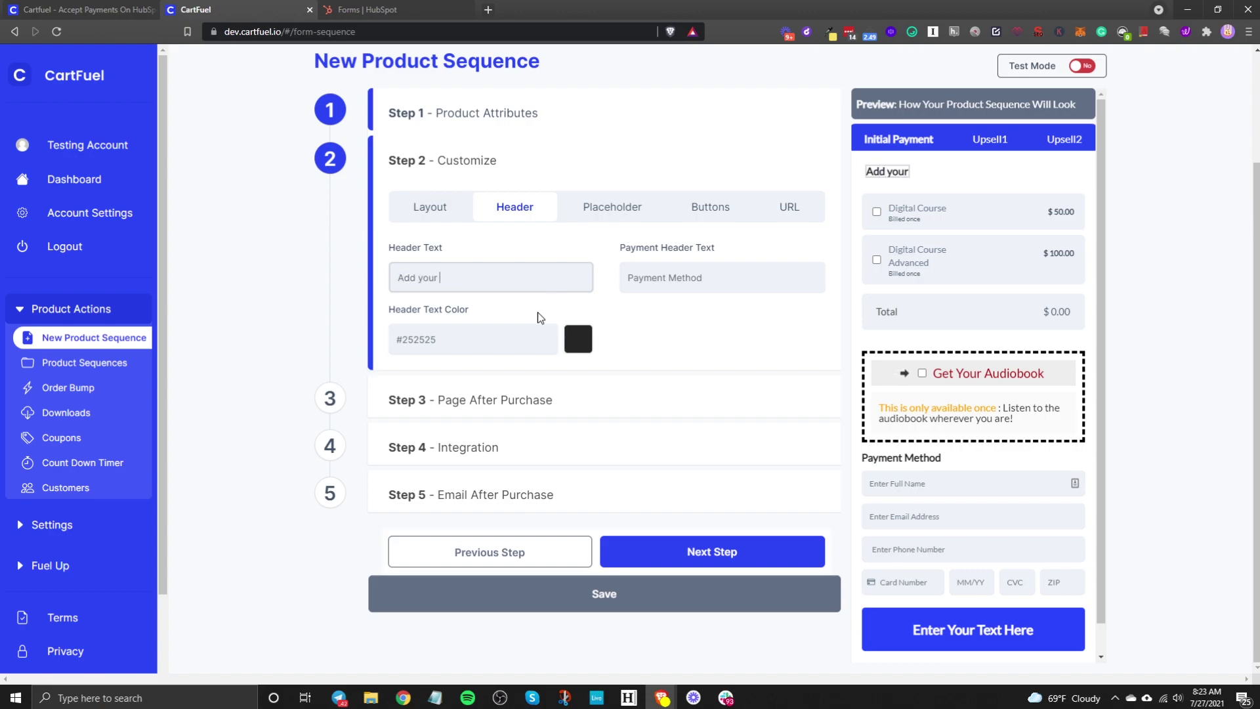
{"action": "left_click_drag", "start_coordinate": [476, 279], "coordinate": [349, 280]}
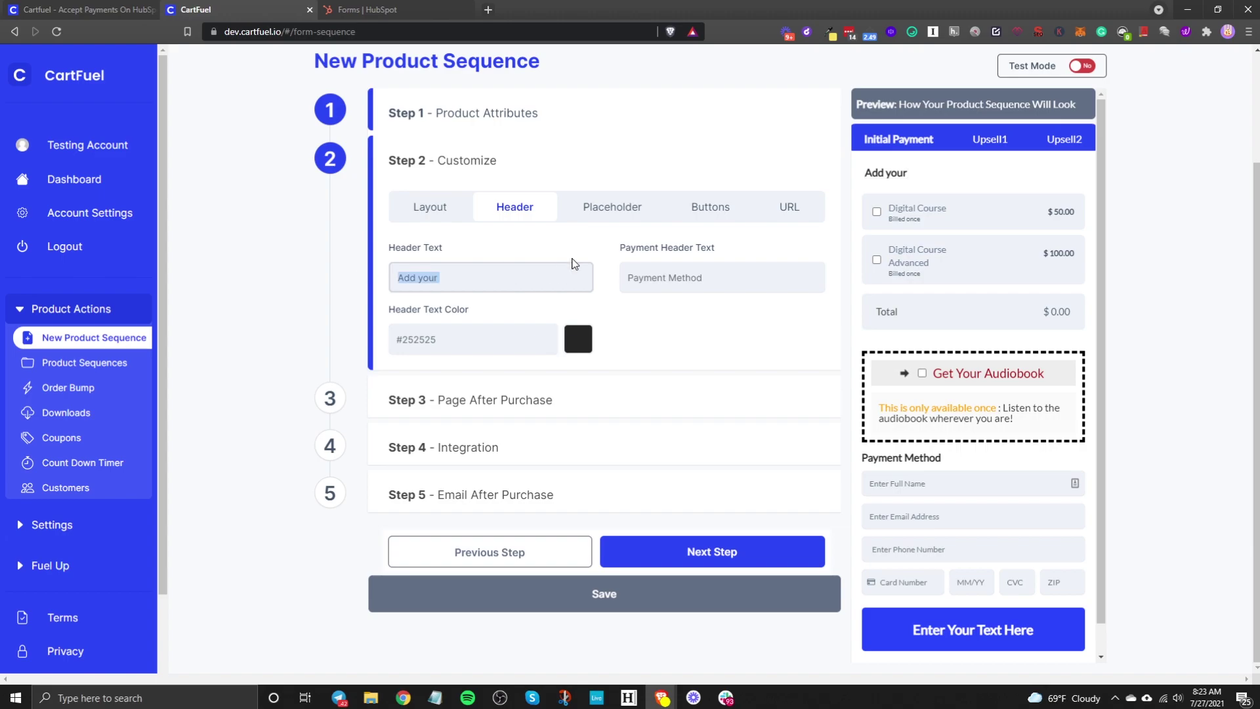
{"action": "key", "text": "BackSpace"}
{"action": "left_click", "coordinate": [727, 278]}
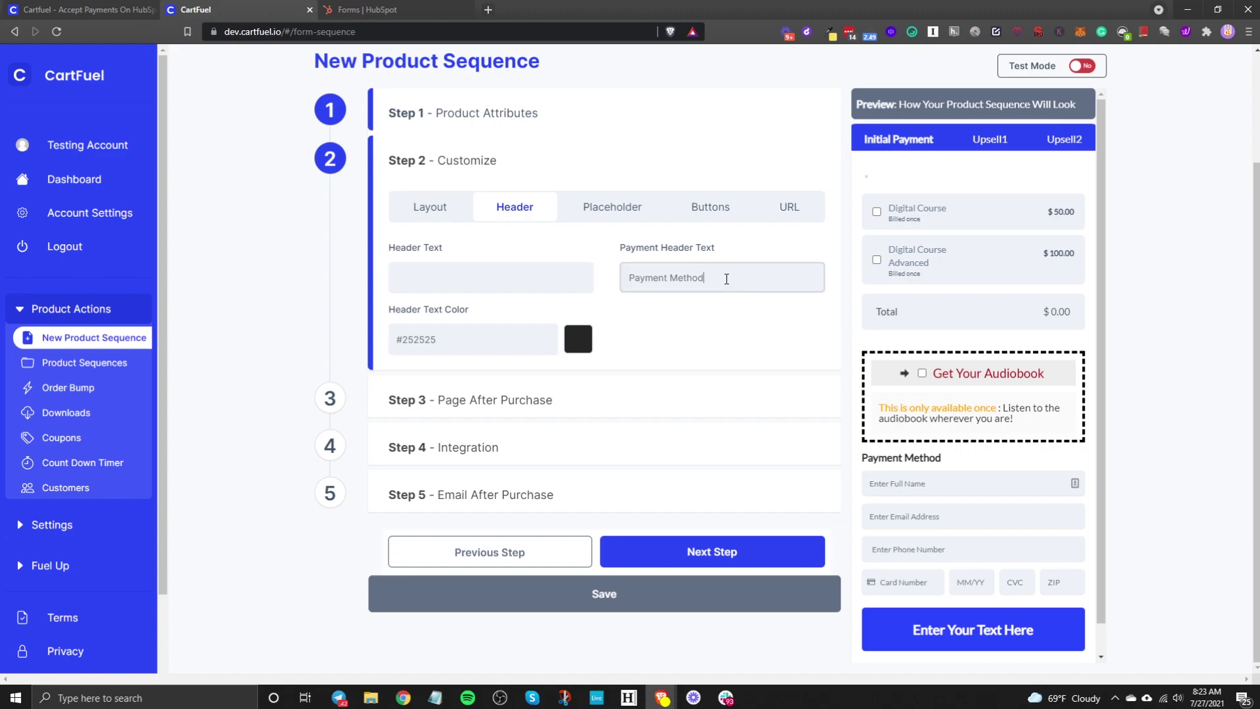
{"action": "left_click_drag", "start_coordinate": [859, 461], "coordinate": [945, 461]}
{"action": "left_click", "coordinate": [946, 461]}
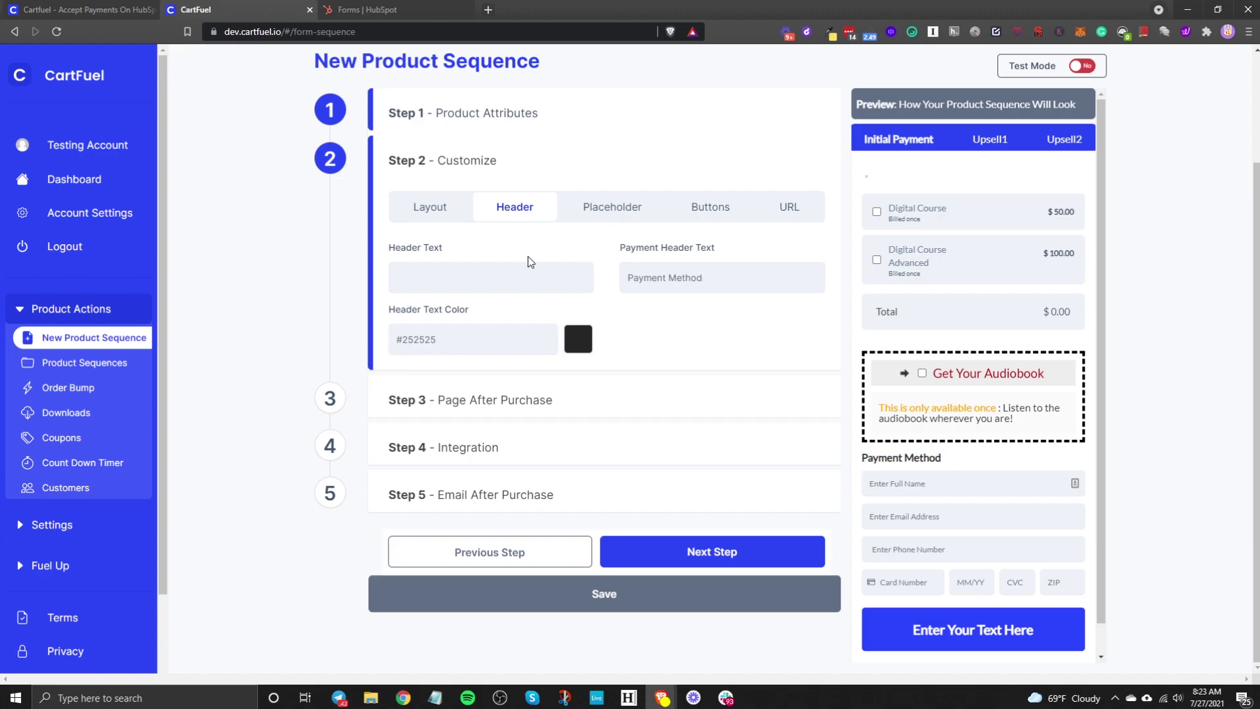
Step: Set the header text colour to blue #2d60ff and show the placeholder settings
{"action": "left_click", "coordinate": [582, 338]}
{"action": "left_click", "coordinate": [674, 304]}
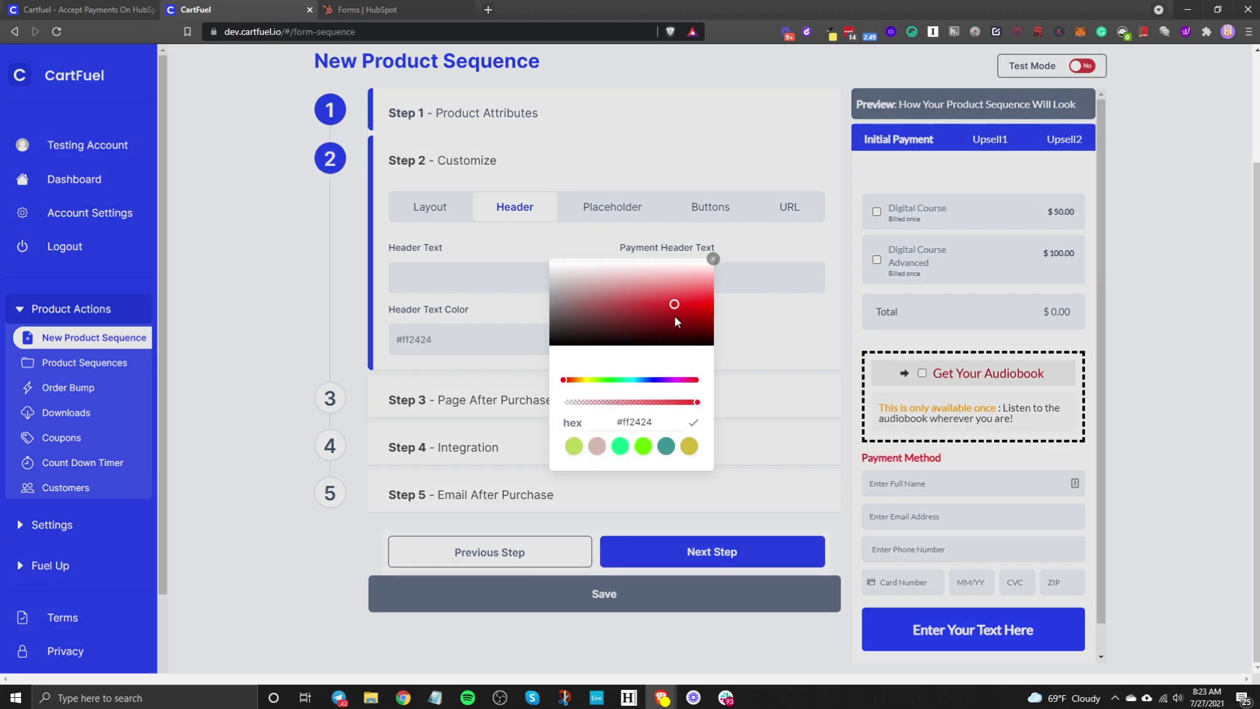
{"action": "left_click", "coordinate": [678, 318]}
{"action": "left_click", "coordinate": [666, 447]}
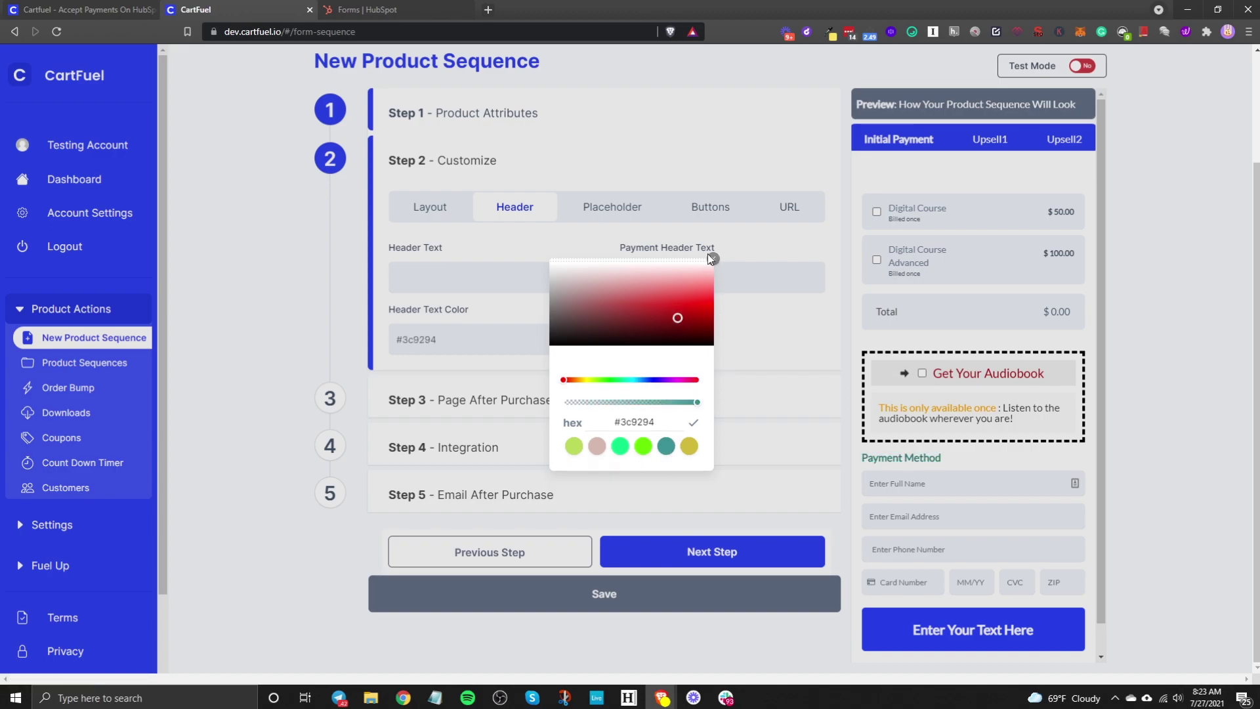
{"action": "left_click", "coordinate": [648, 380]}
{"action": "left_click", "coordinate": [667, 303]}
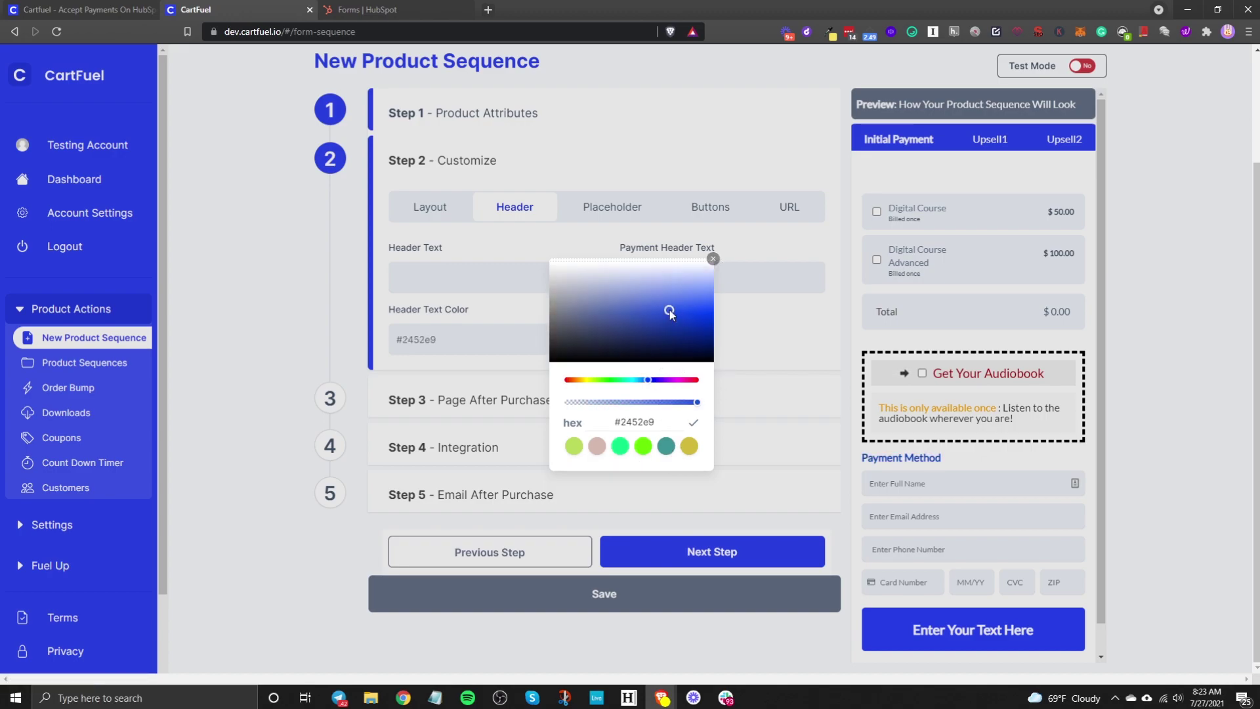
{"action": "left_click", "coordinate": [712, 261]}
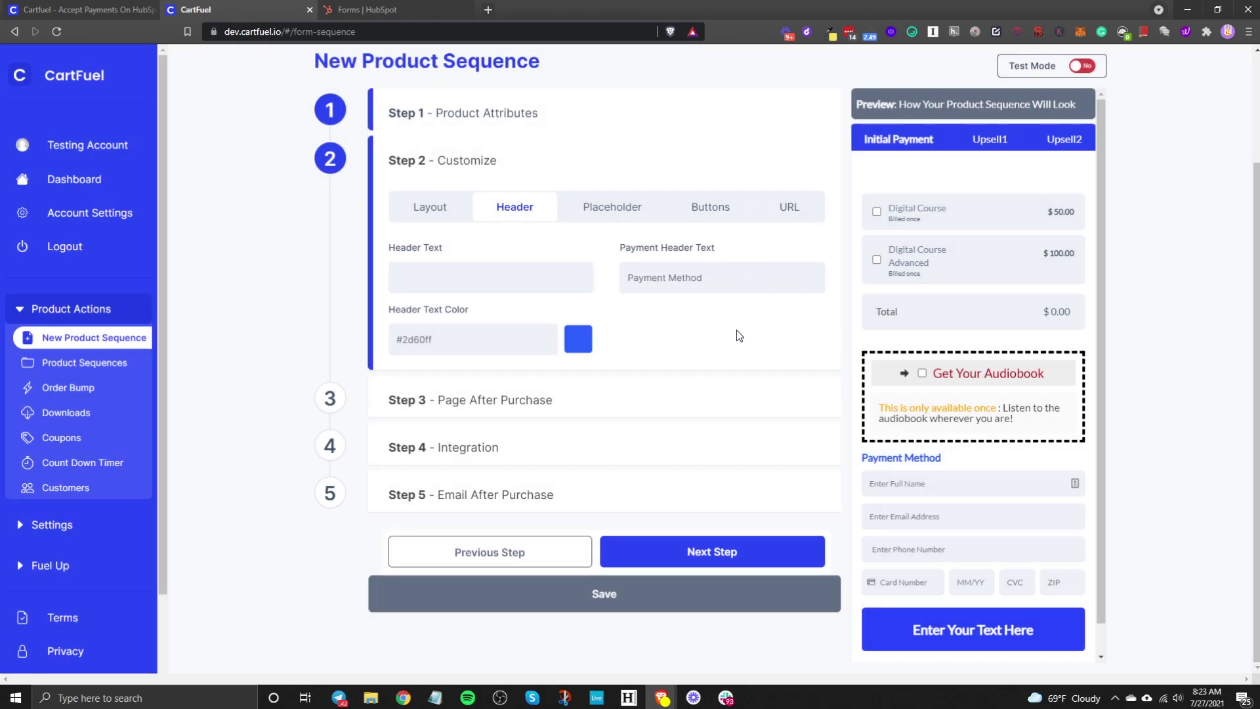
{"action": "left_click", "coordinate": [611, 207]}
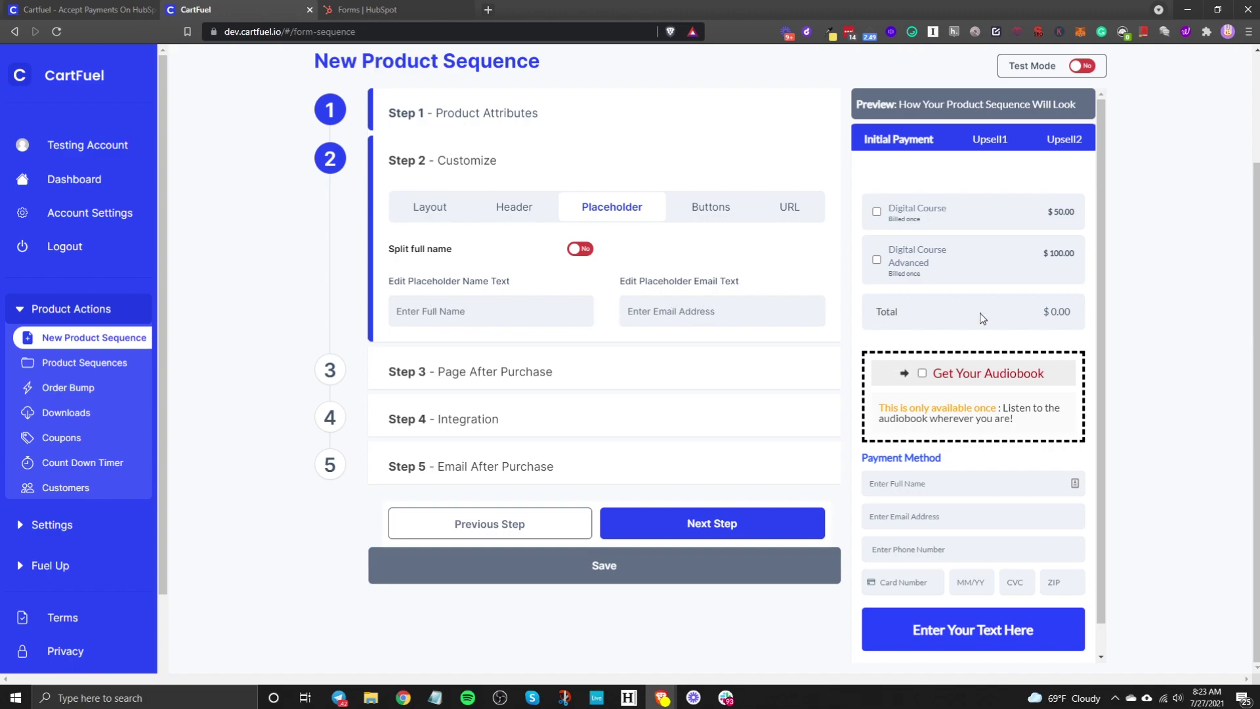
Step: Briefly split the name field, revert to a single Full Name field, and show button settings
{"action": "scroll", "coordinate": [940, 499], "scroll_direction": "down", "scroll_amount": 1}
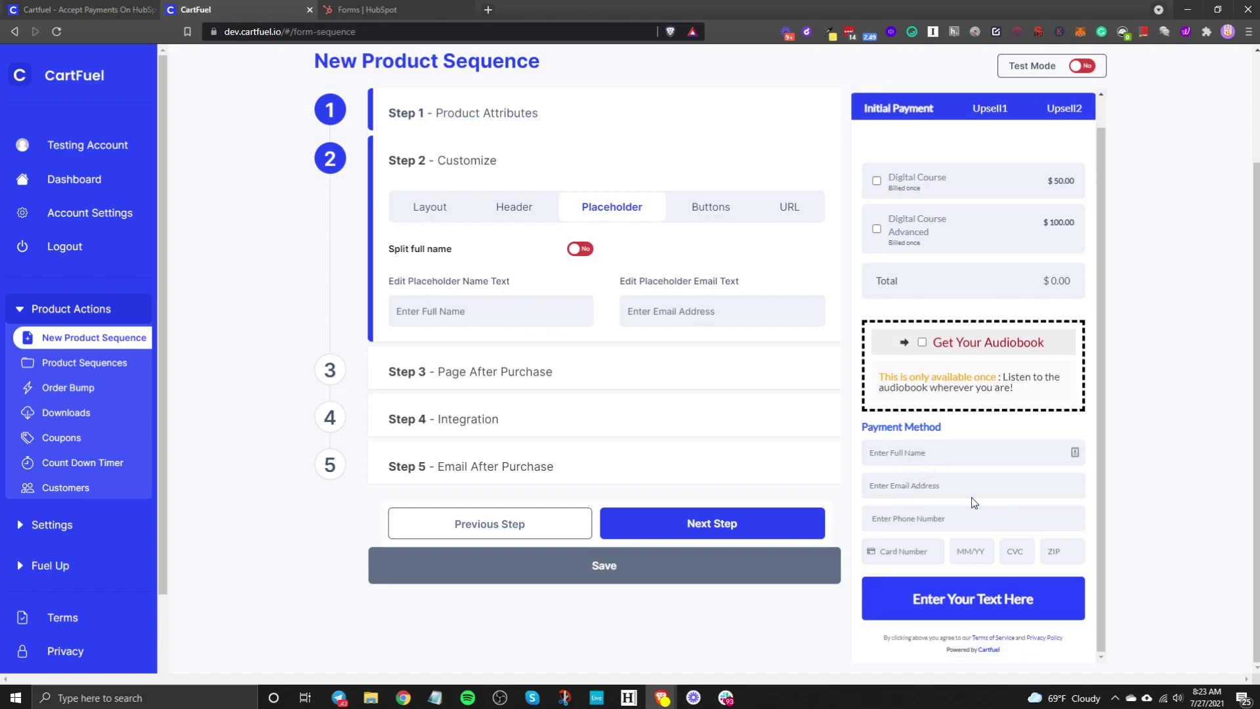
{"action": "left_click", "coordinate": [580, 251]}
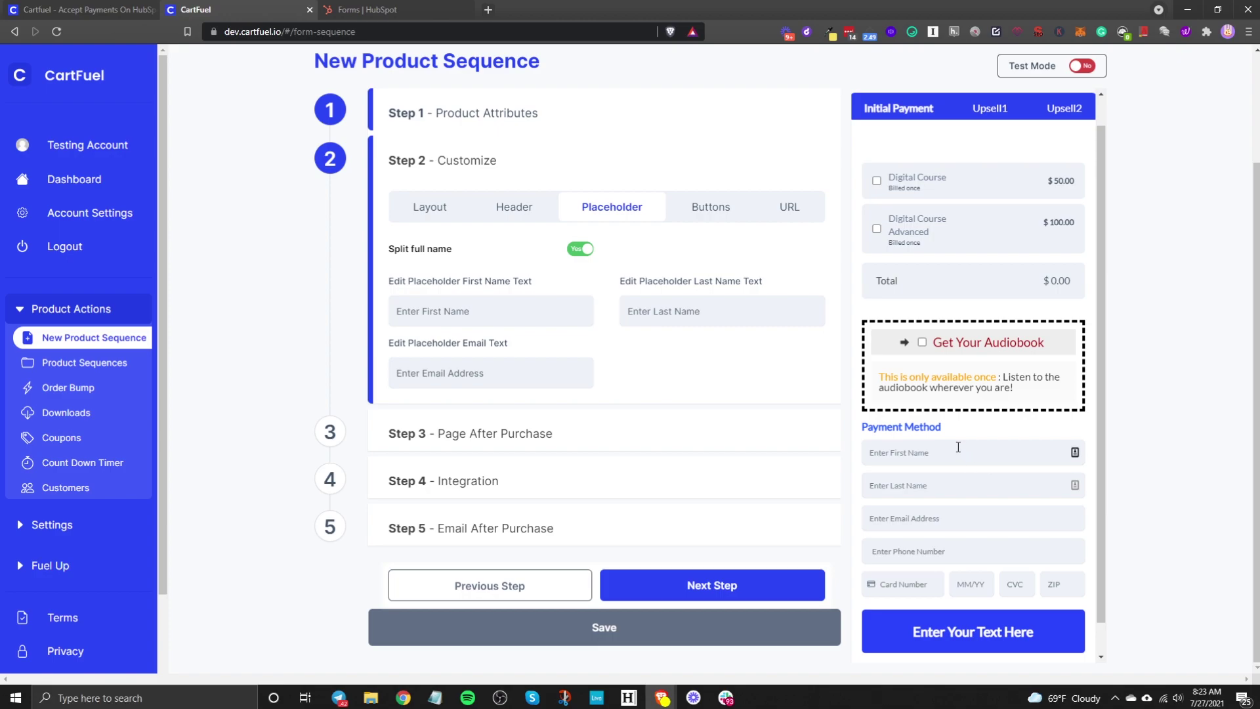
{"action": "left_click", "coordinate": [578, 253]}
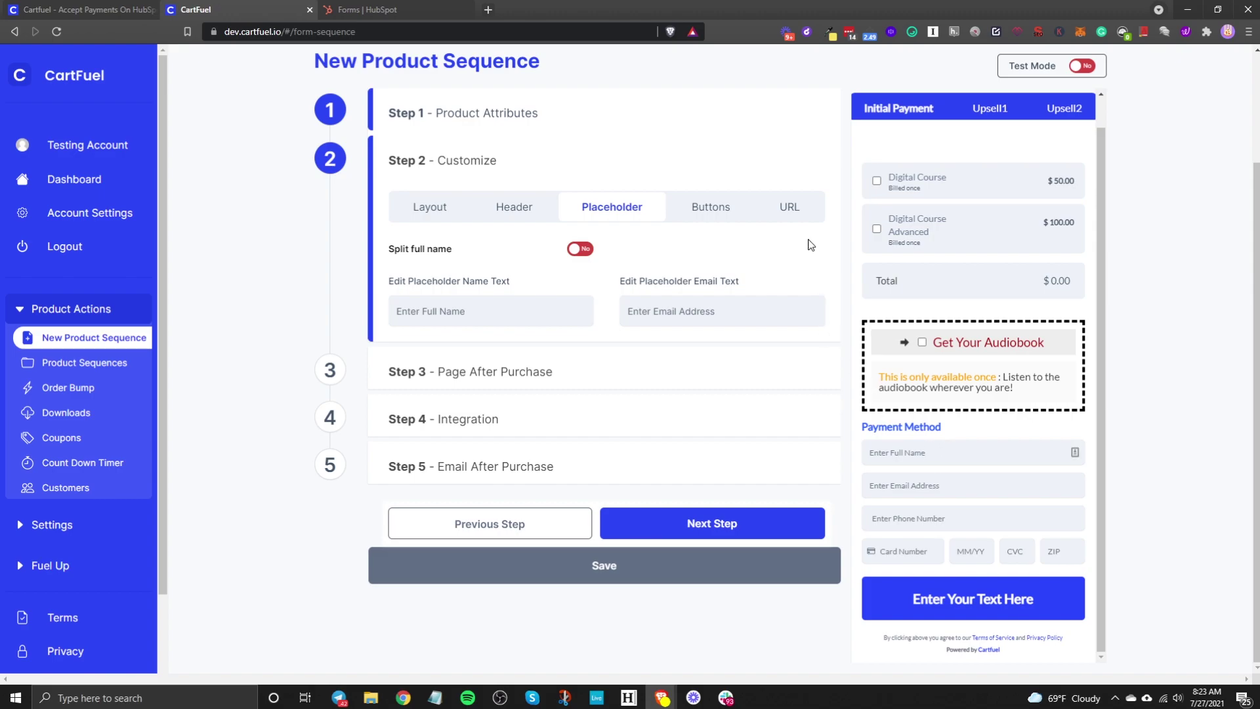
{"action": "left_click", "coordinate": [696, 219]}
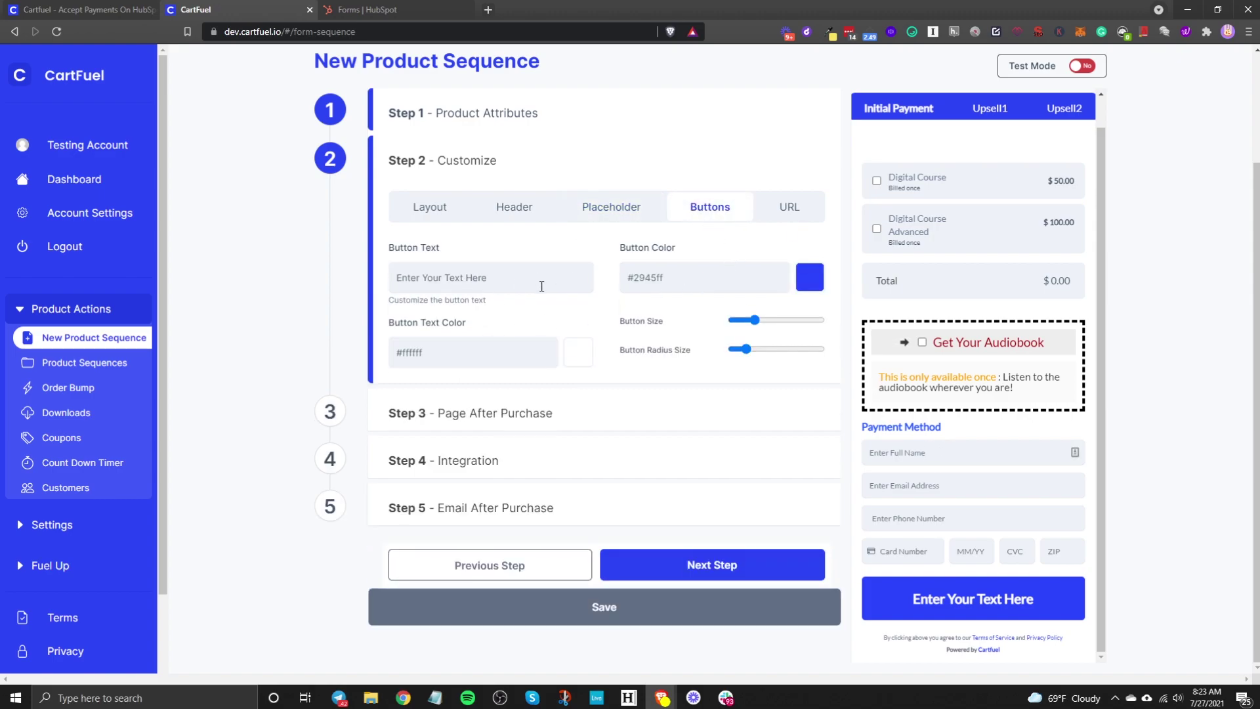
Step: Replace the button text with 'Complete Checkout' and adjust the button size slider
{"action": "left_click_drag", "start_coordinate": [541, 286], "coordinate": [366, 276]}
{"action": "type", "text": "Complete Checkout"}
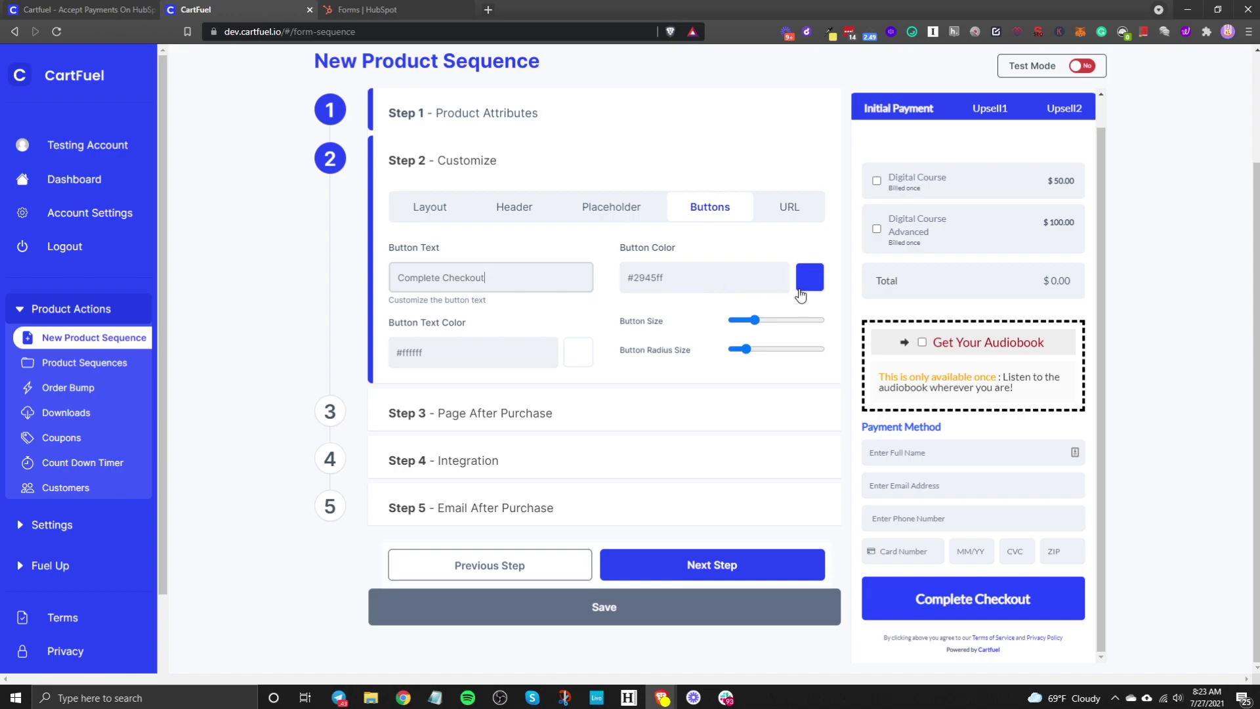
{"action": "left_click_drag", "start_coordinate": [755, 320], "coordinate": [721, 389]}
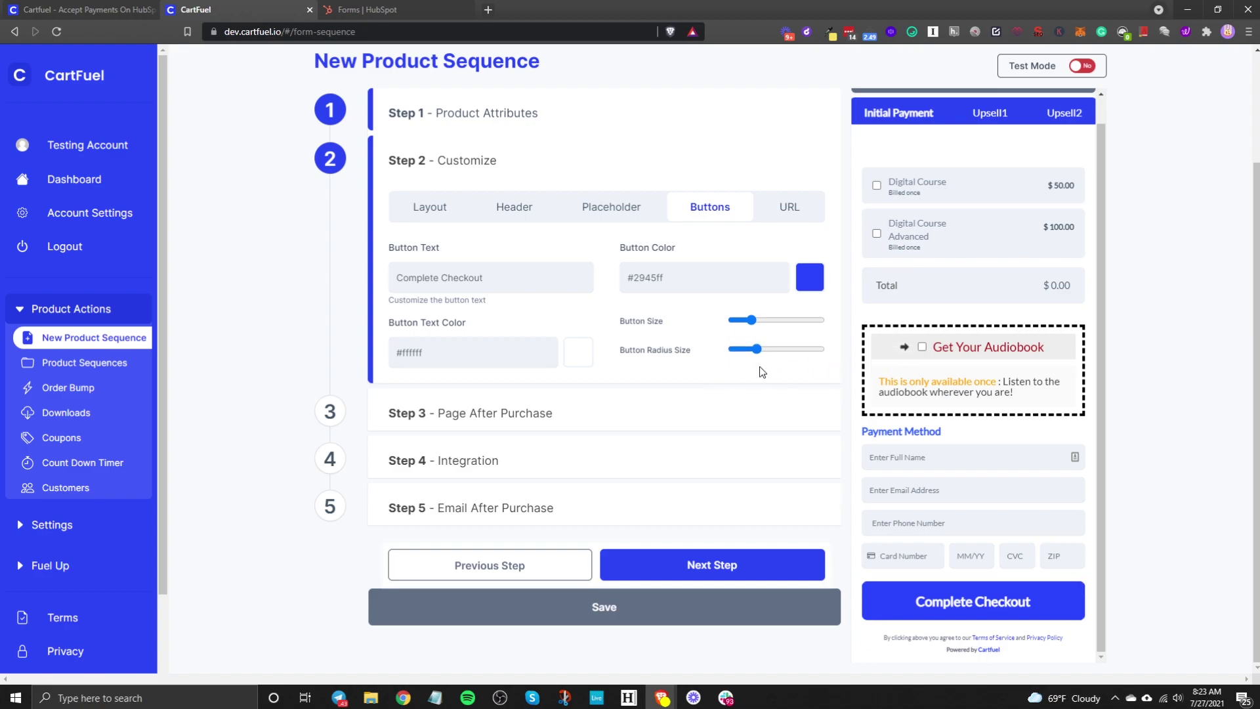
Step: Open the URL settings and inspect the Custom HEAD code and Custom CSS fields
{"action": "left_click", "coordinate": [801, 213]}
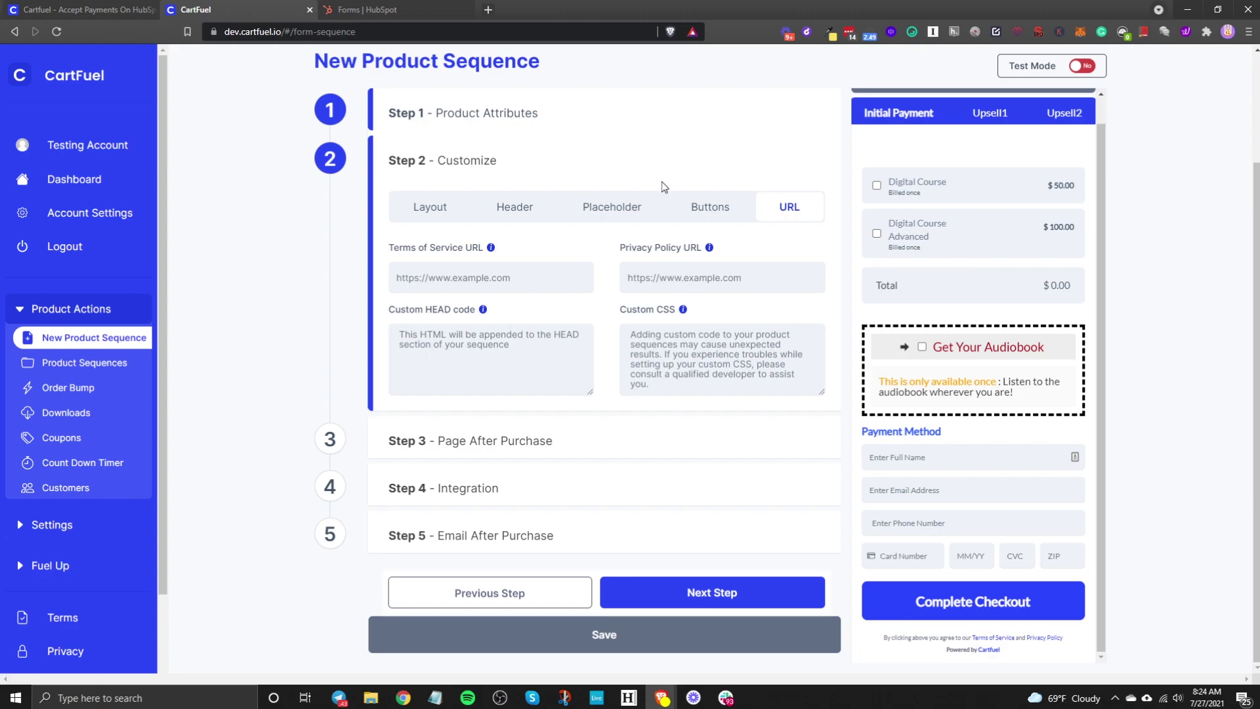
{"action": "left_click", "coordinate": [503, 373]}
{"action": "left_click", "coordinate": [687, 335]}
Step: Advance to Step 3, Page After Purchase, and select the empty redirect URL field
{"action": "left_click", "coordinate": [699, 586]}
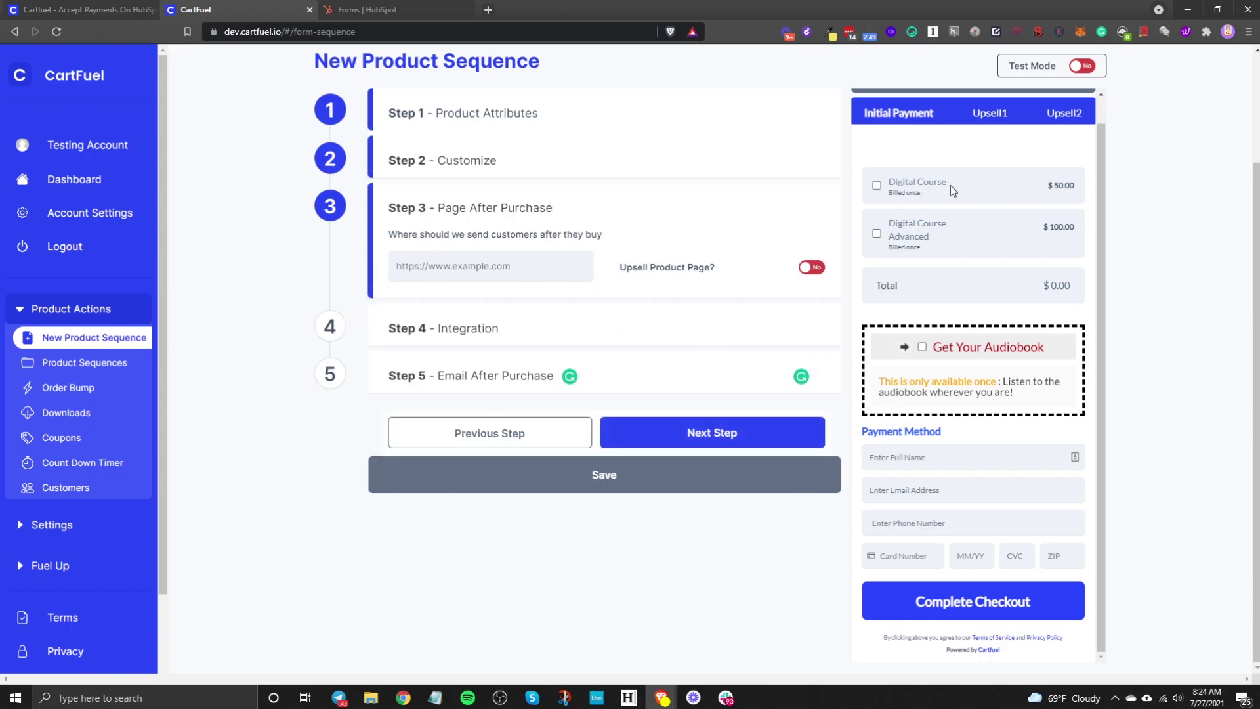
{"action": "left_click", "coordinate": [512, 262]}
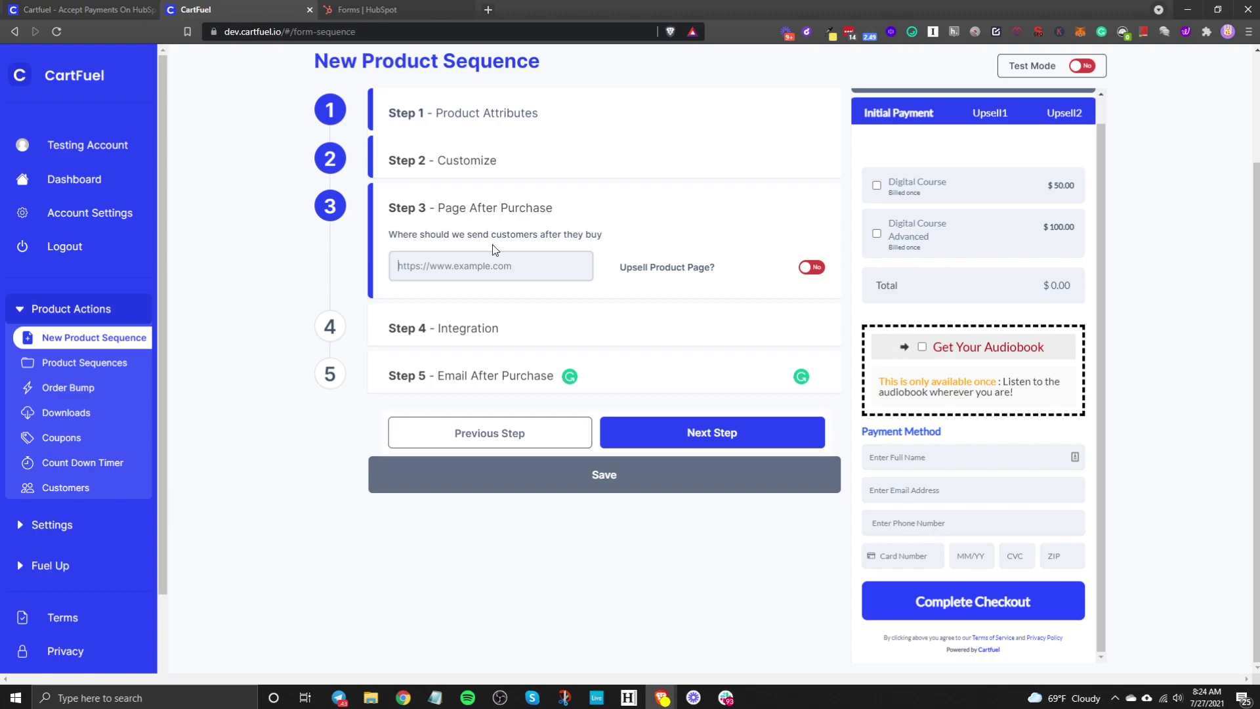
Step: Go to HubSpot's Website Pages > Landing pages and open More actions on the upsell page
{"action": "left_click", "coordinate": [398, 10]}
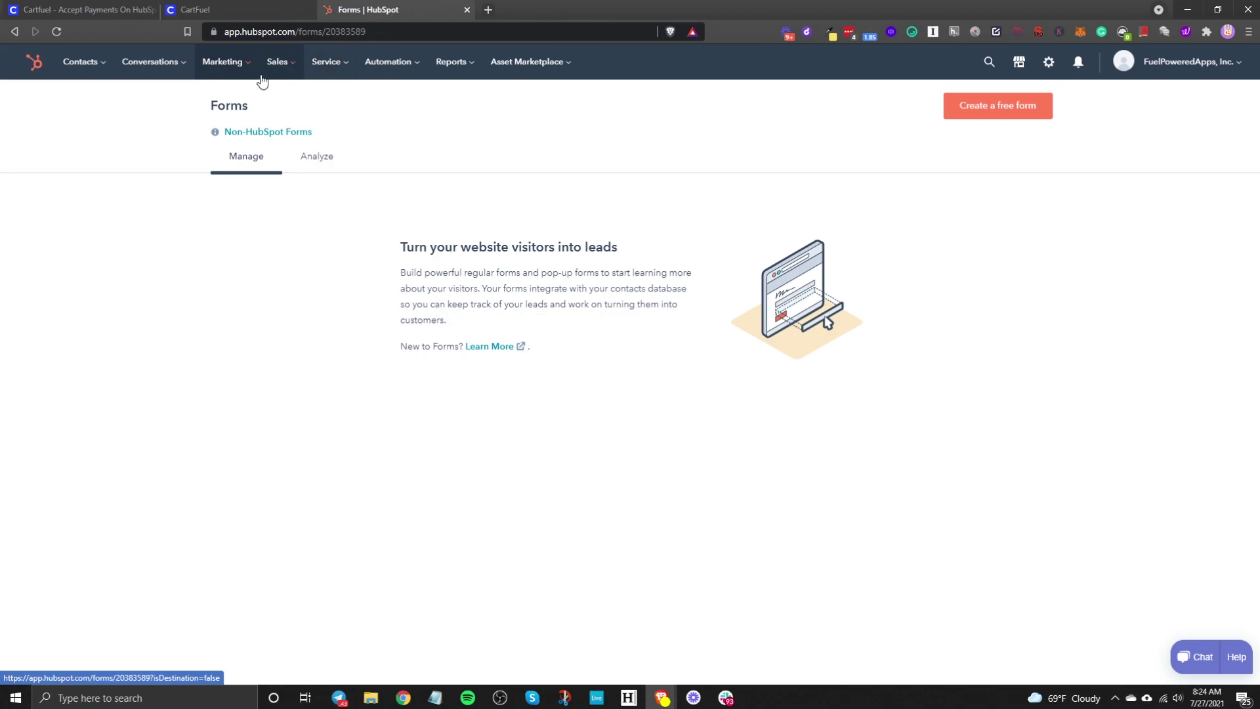
{"action": "left_click", "coordinate": [233, 71]}
{"action": "mouse_move", "coordinate": [259, 212]}
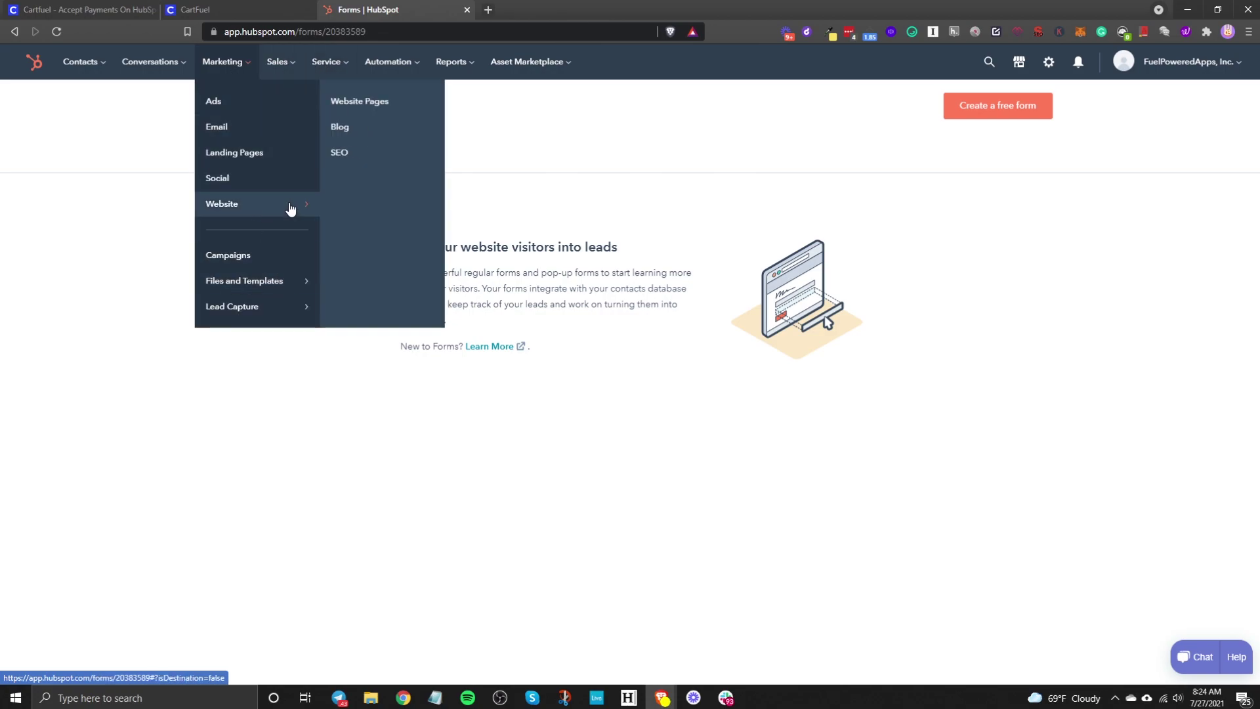
{"action": "left_click", "coordinate": [361, 107]}
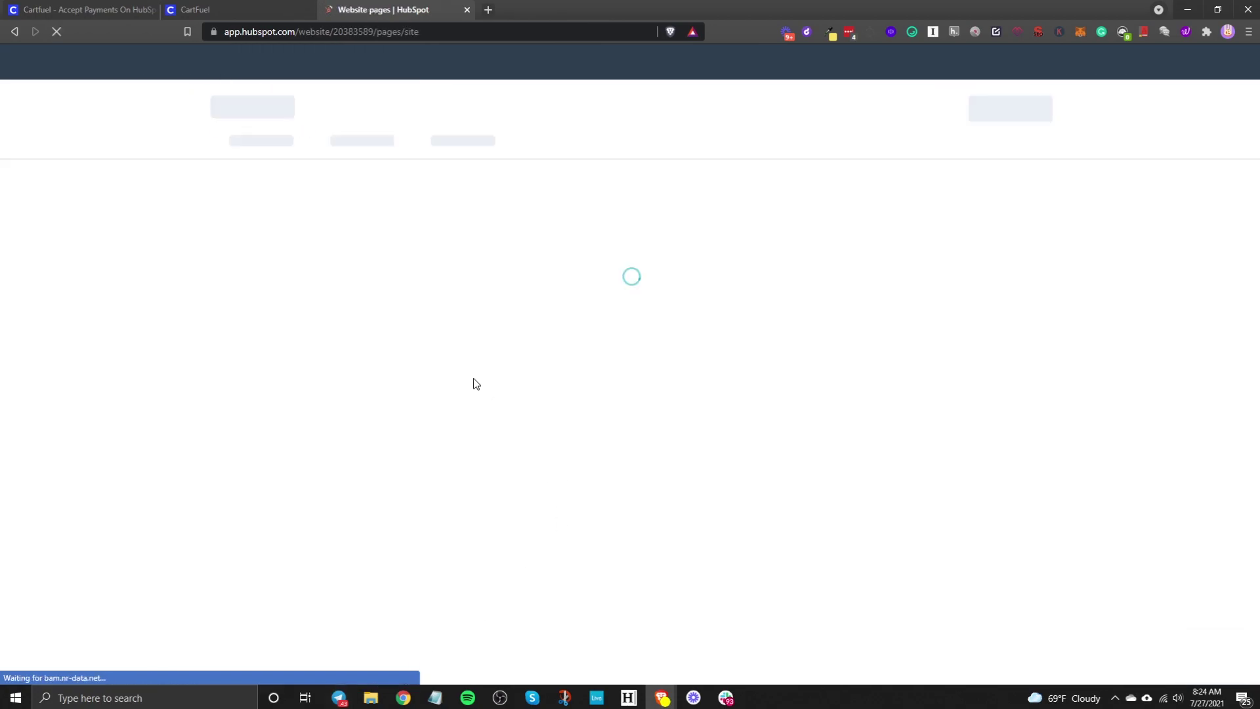
{"action": "left_click", "coordinate": [366, 141]}
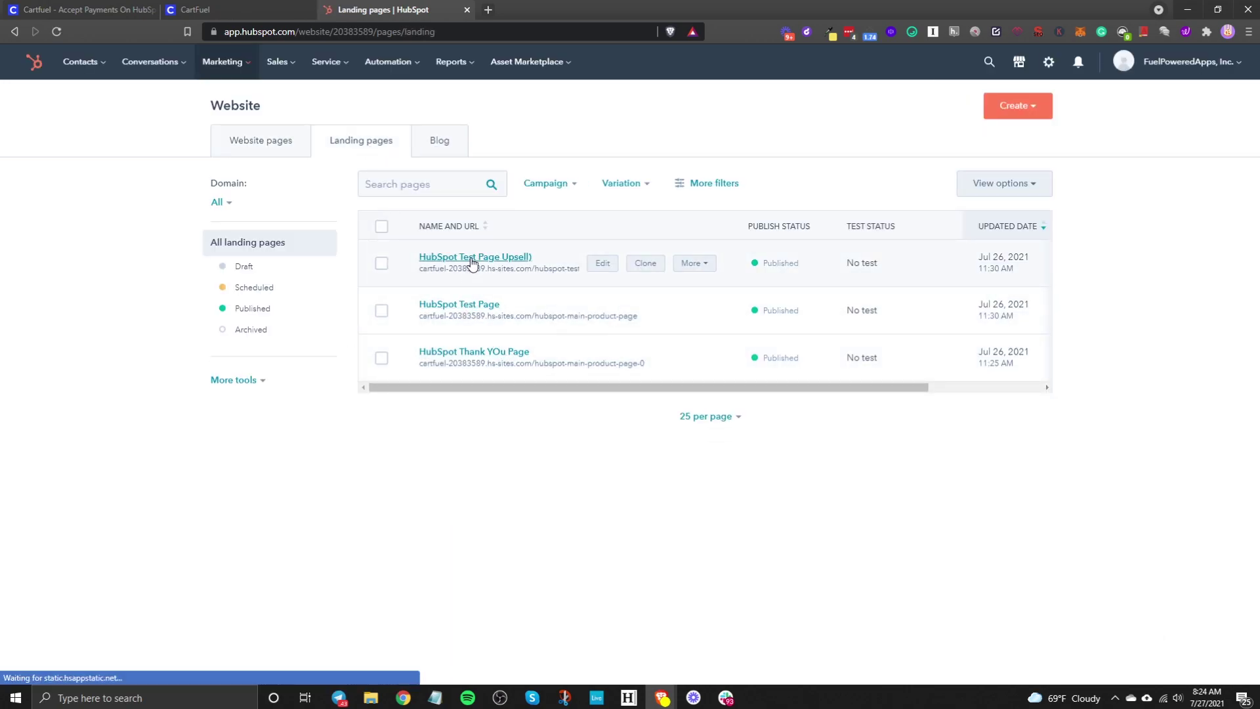
{"action": "left_click", "coordinate": [690, 263]}
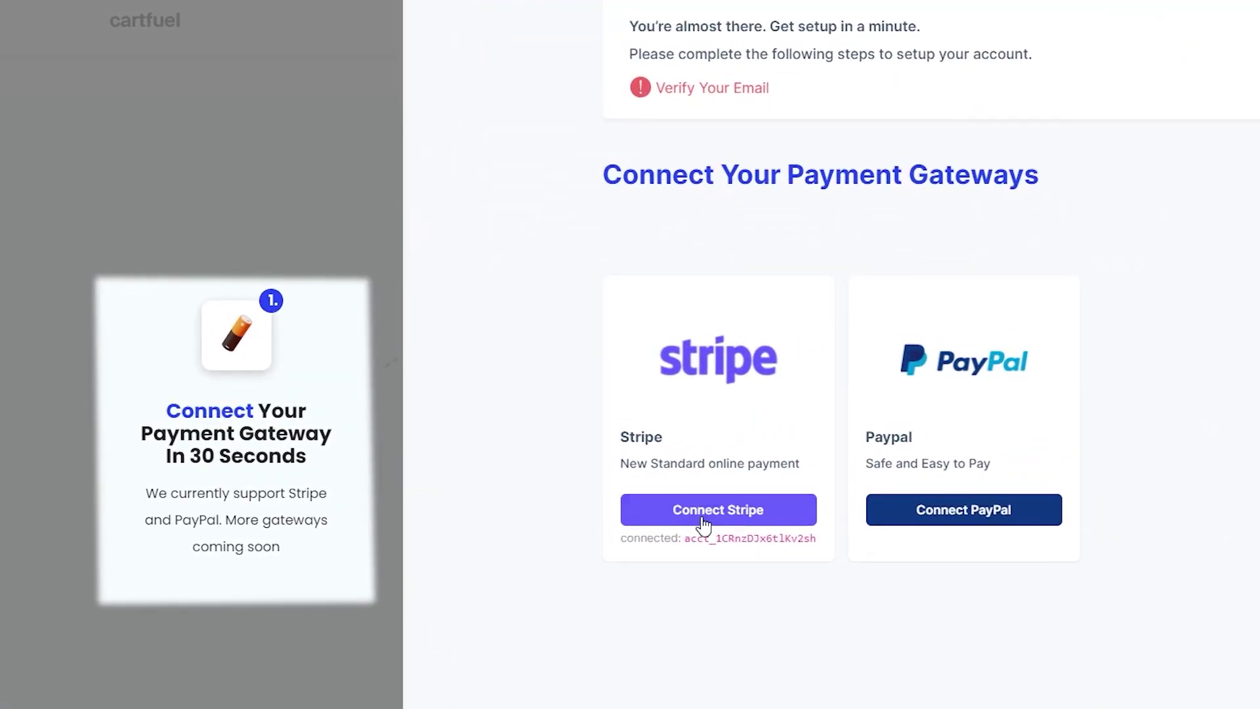
{"action": "left_click", "coordinate": [703, 519]}
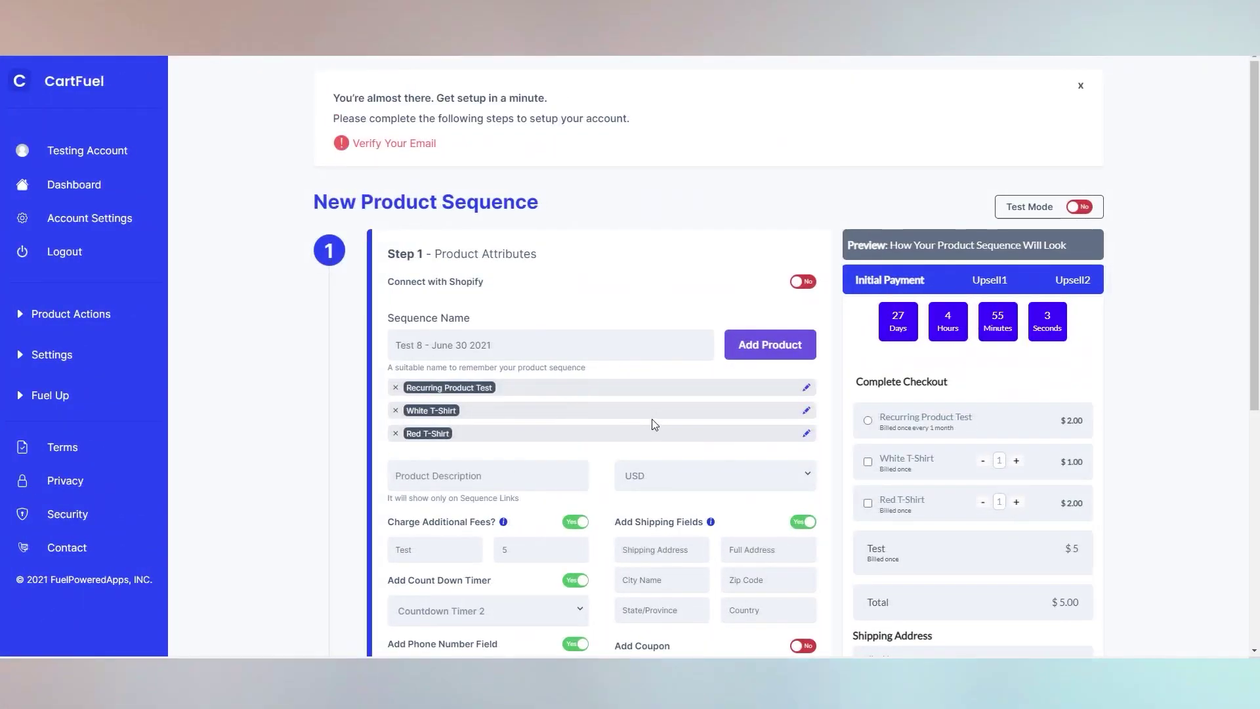
{"action": "scroll", "coordinate": [651, 418], "scroll_direction": "down", "scroll_amount": 2}
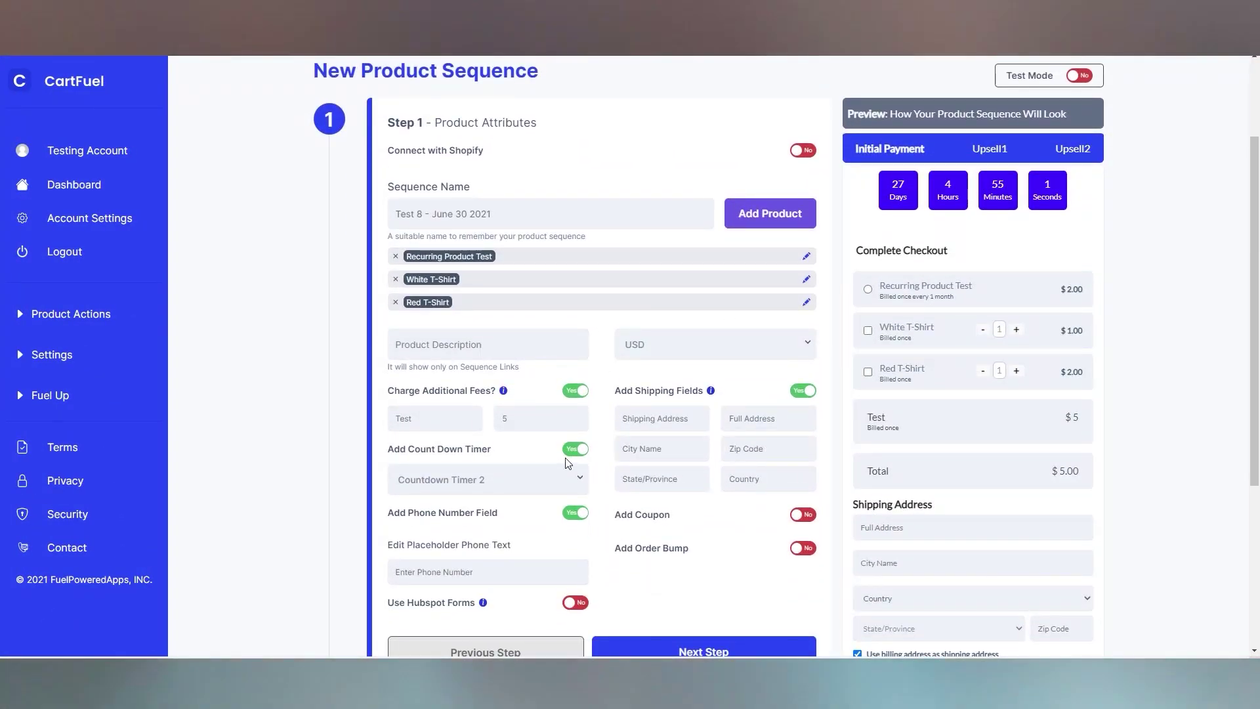
{"action": "scroll", "coordinate": [953, 306], "scroll_direction": "down", "scroll_amount": 2}
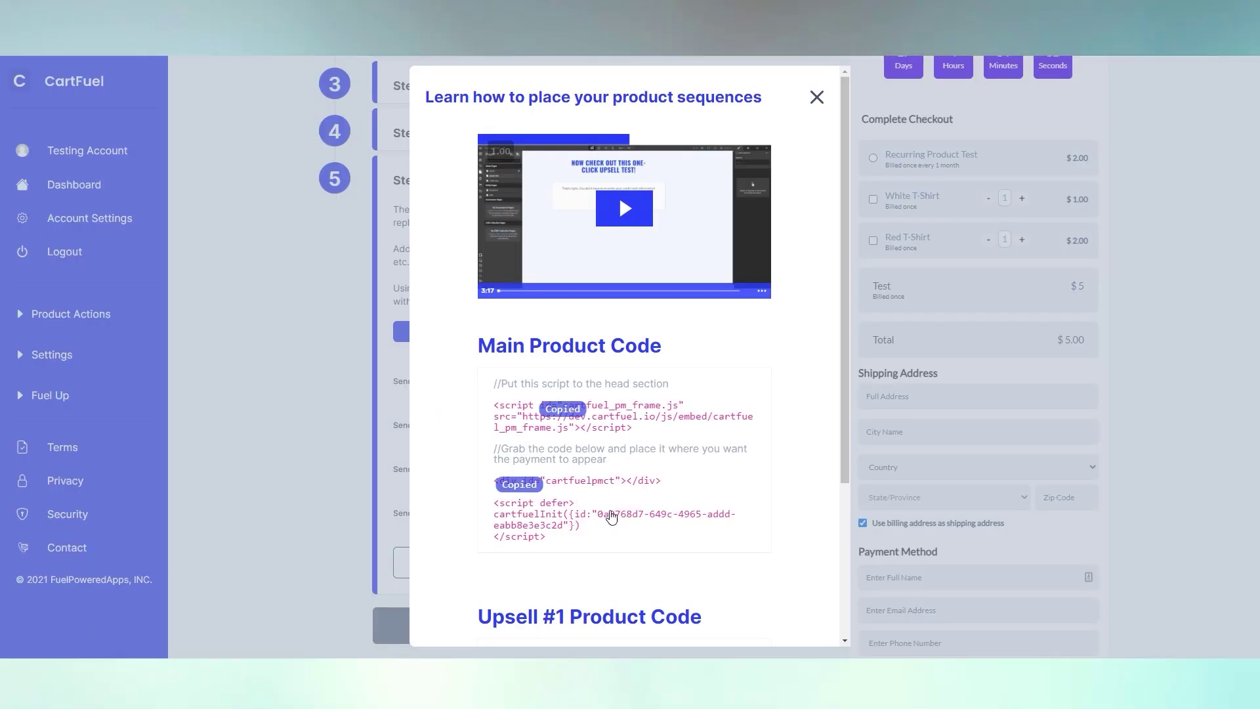
{"action": "scroll", "coordinate": [613, 433], "scroll_direction": "down", "scroll_amount": 4}
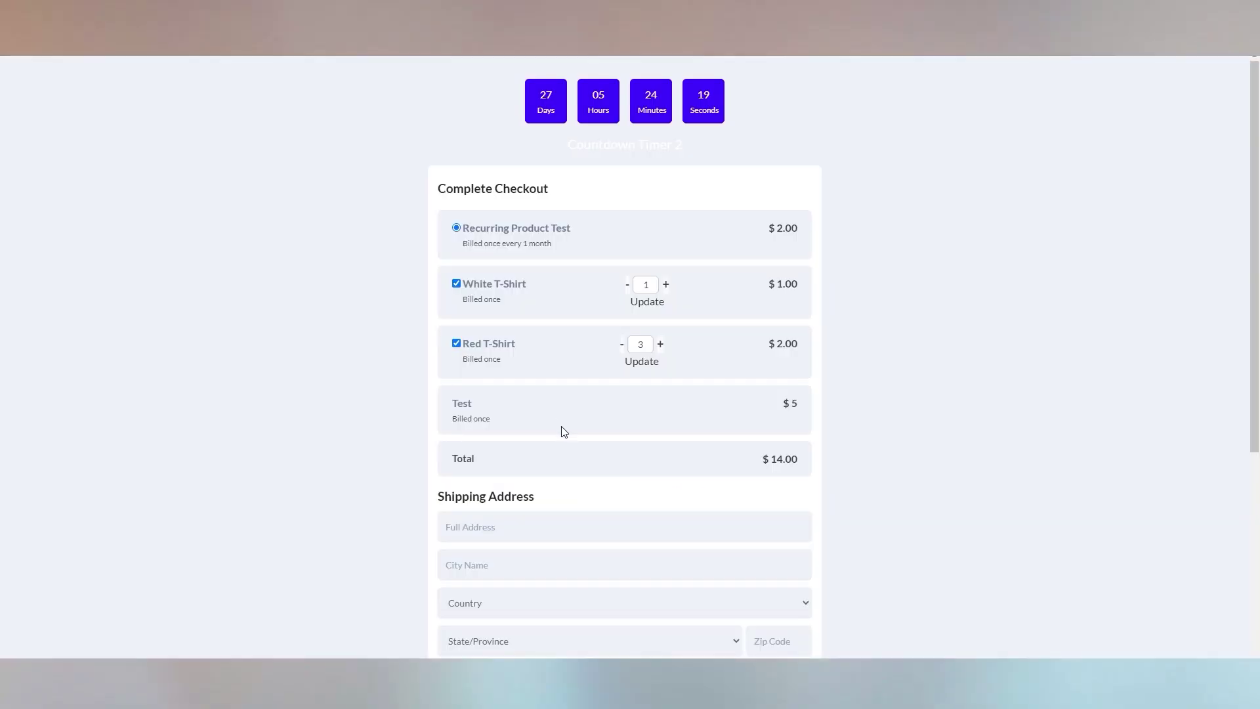
{"action": "scroll", "coordinate": [561, 426], "scroll_direction": "down", "scroll_amount": 4}
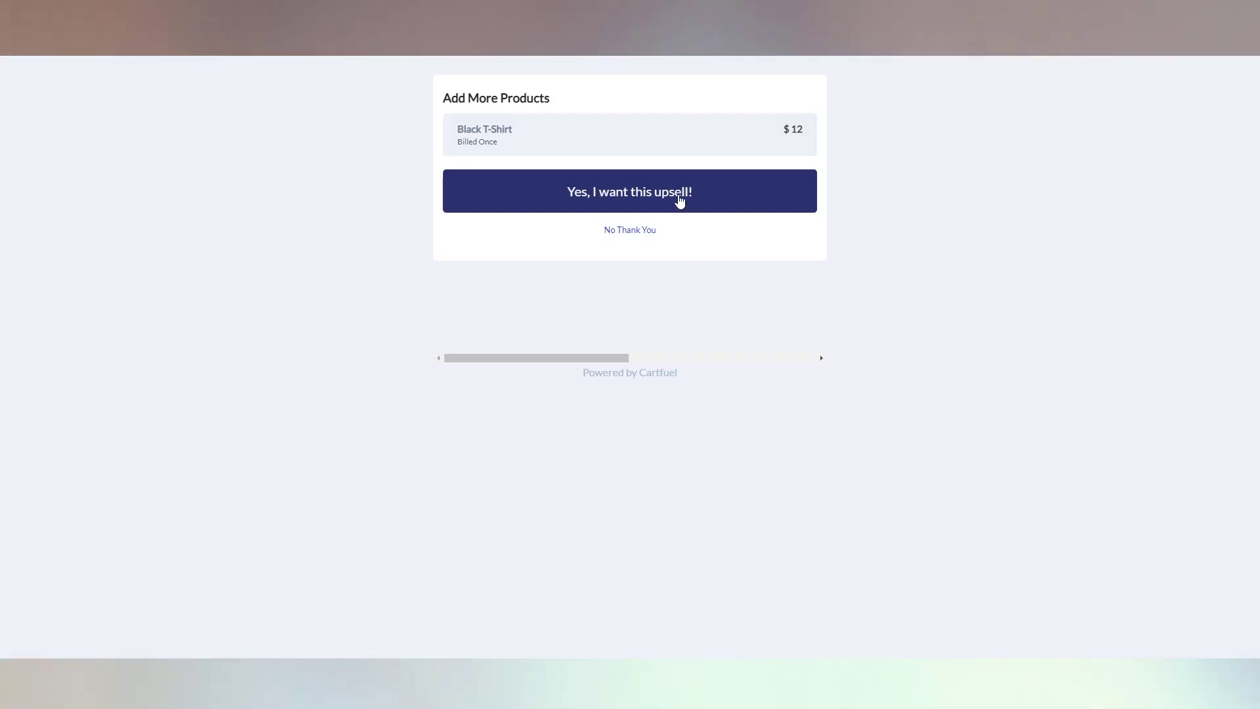
{"action": "left_click", "coordinate": [679, 200]}
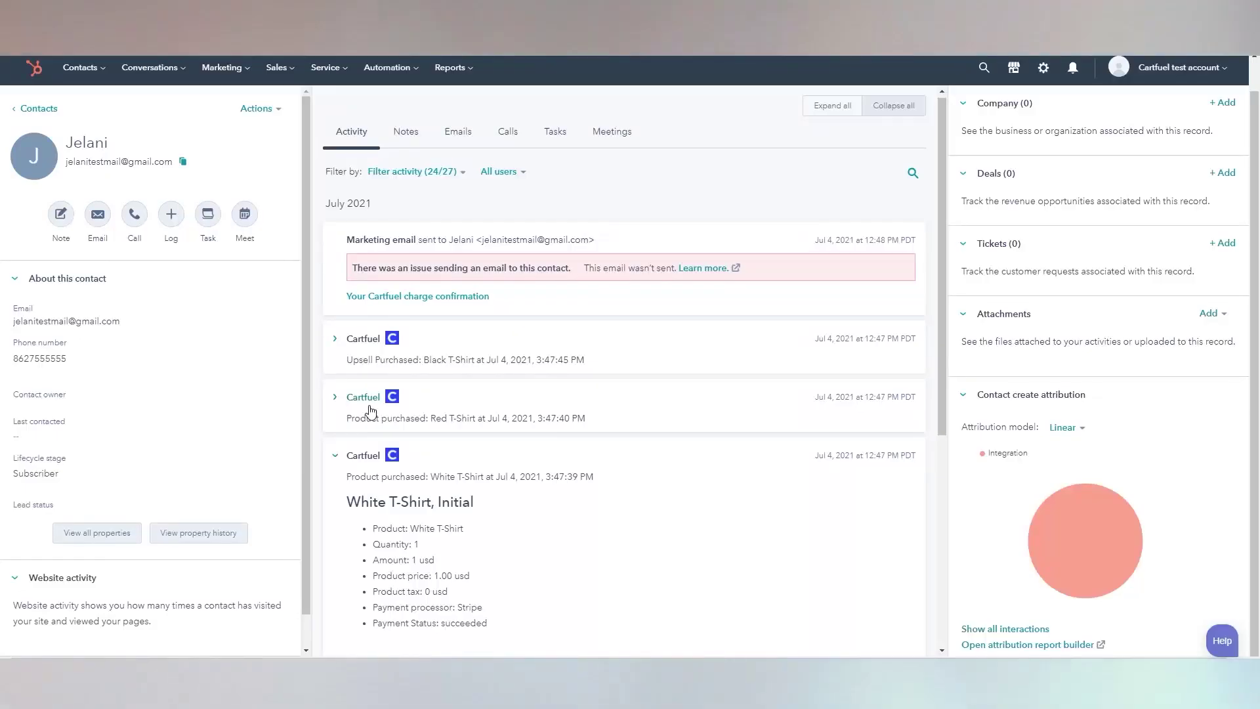
{"action": "left_click", "coordinate": [372, 408]}
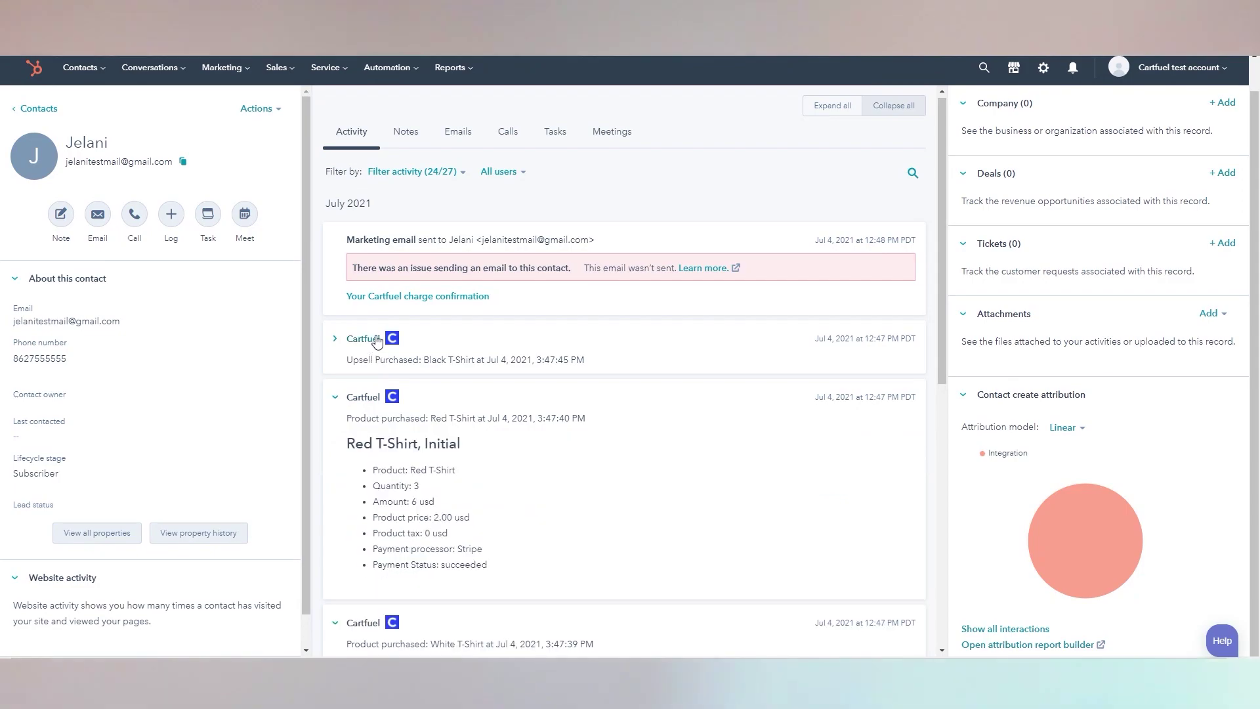
{"action": "left_click", "coordinate": [372, 338]}
{"action": "scroll", "coordinate": [565, 456], "scroll_direction": "down", "scroll_amount": 1}
{"action": "scroll", "coordinate": [564, 456], "scroll_direction": "down", "scroll_amount": 7}
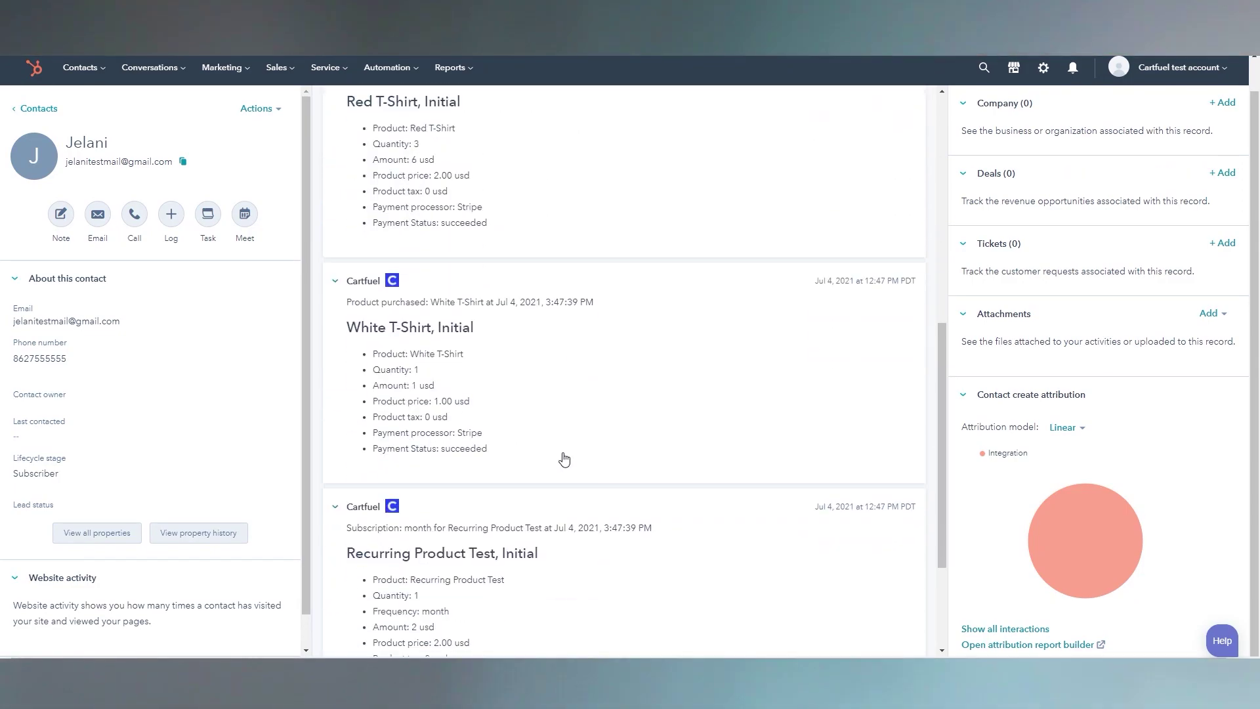
{"action": "scroll", "coordinate": [420, 439], "scroll_direction": "down", "scroll_amount": 3}
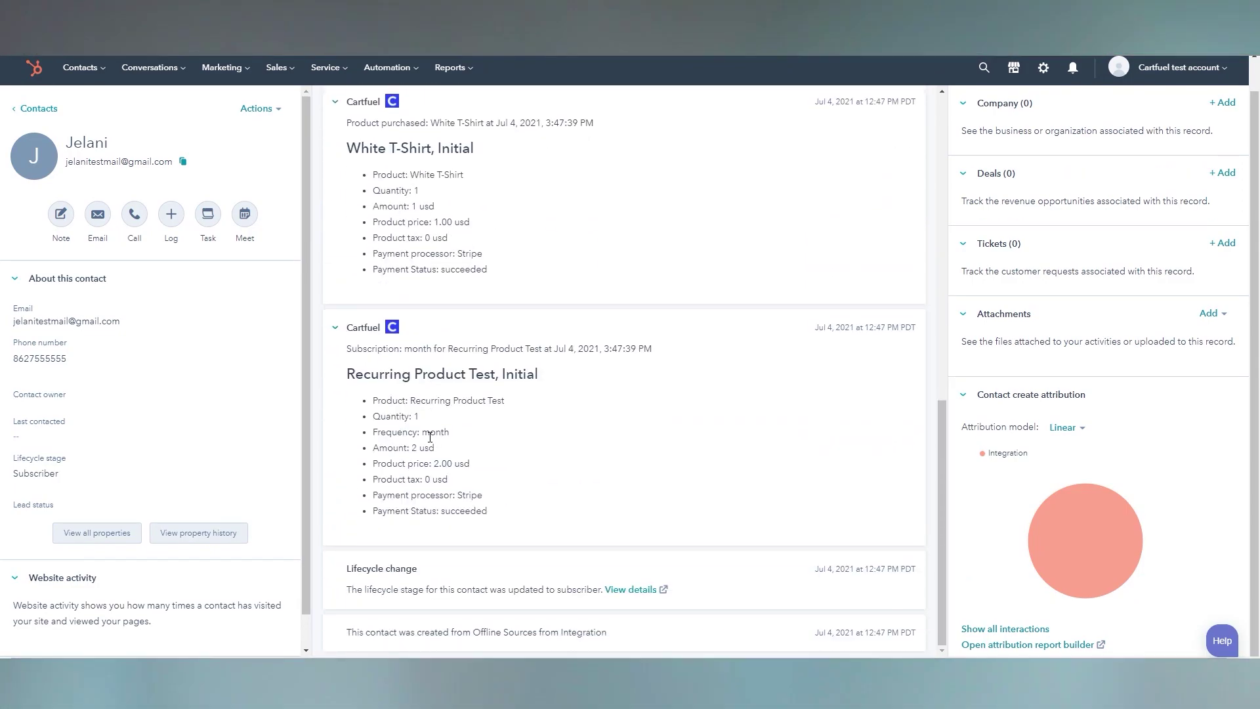
{"action": "scroll", "coordinate": [430, 436], "scroll_direction": "up", "scroll_amount": 5}
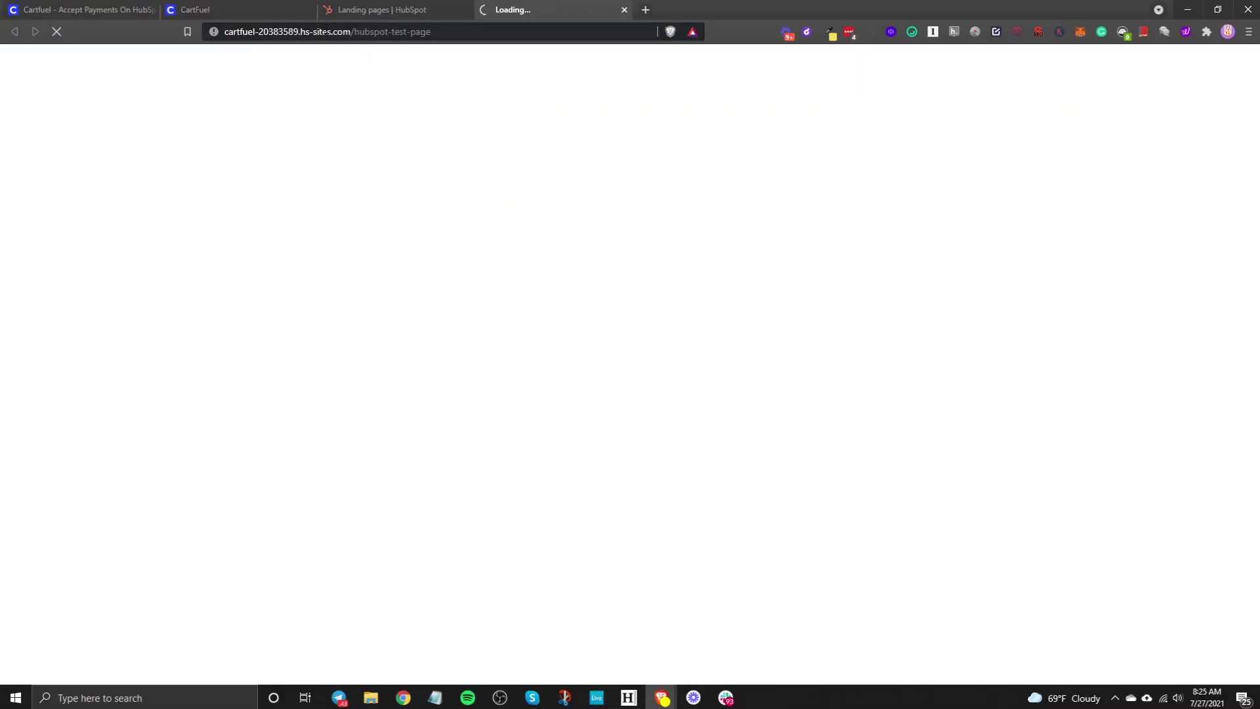
Step: Set CartFuel's Page After Purchase redirect to cartfuel-20383589.hs-sites.com/hubspot-test-page
{"action": "left_click", "coordinate": [319, 32]}
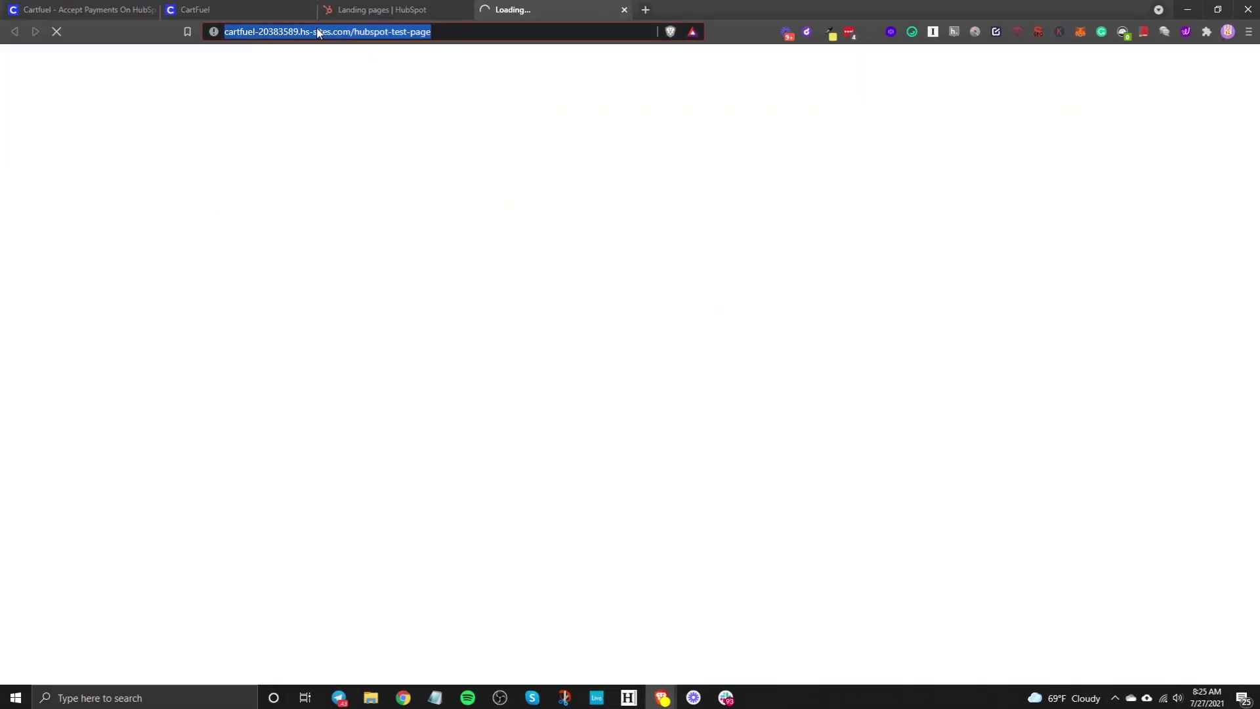
{"action": "left_click", "coordinate": [263, 8]}
{"action": "left_click", "coordinate": [467, 268]}
{"action": "key", "text": "ctrl+v"}
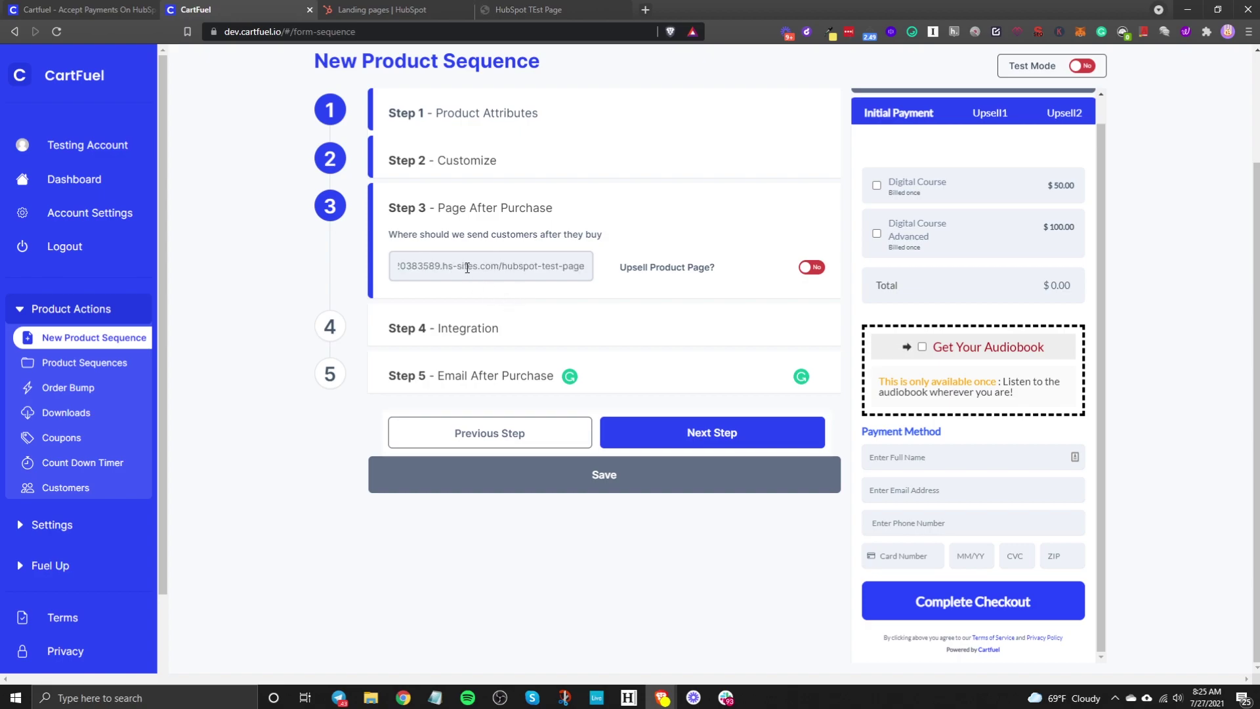
{"action": "left_click", "coordinate": [597, 238]}
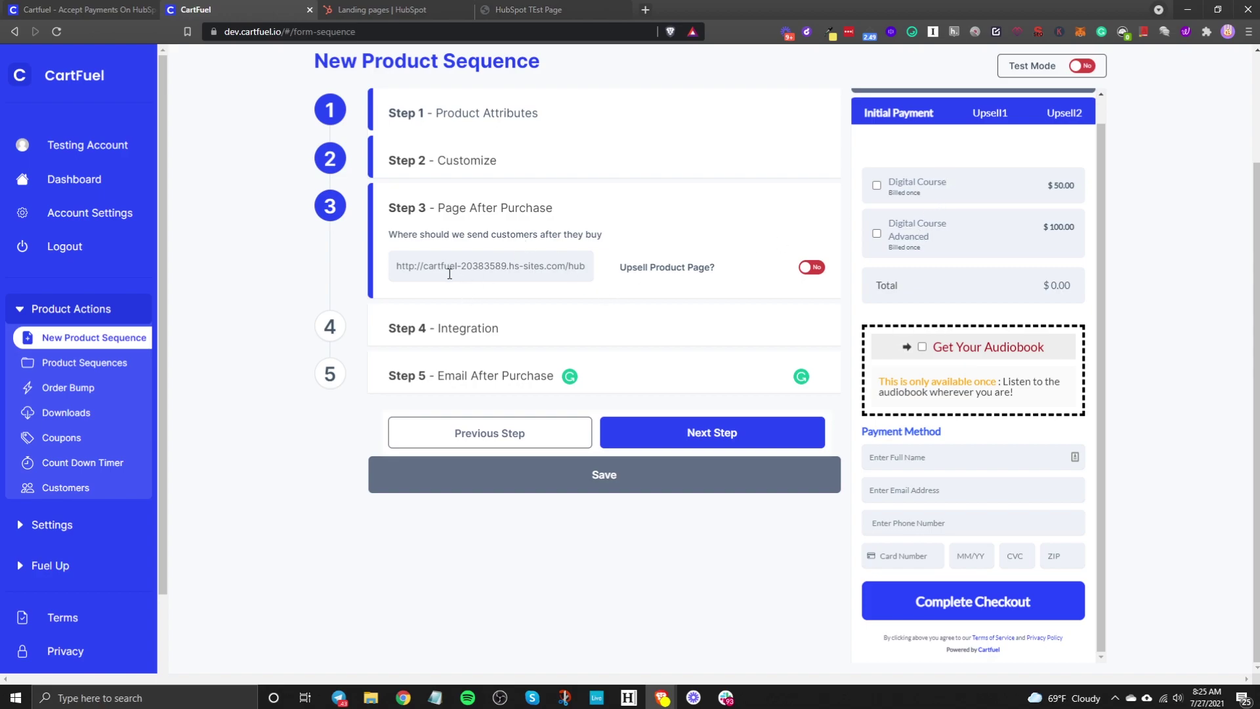
Step: Turn the Upsell Product Page option to Yes and preview Upsell1 and Initial Payment, ending on Upsell1
{"action": "left_click", "coordinate": [811, 268]}
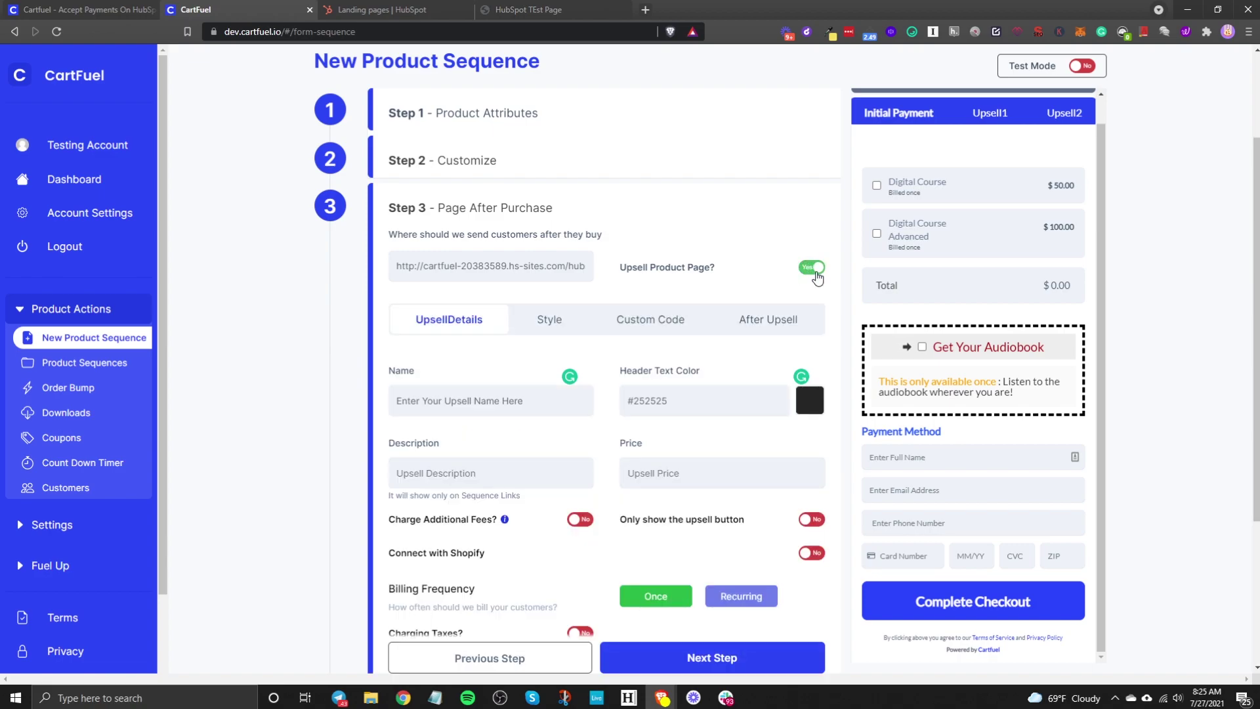
{"action": "left_click", "coordinate": [989, 113]}
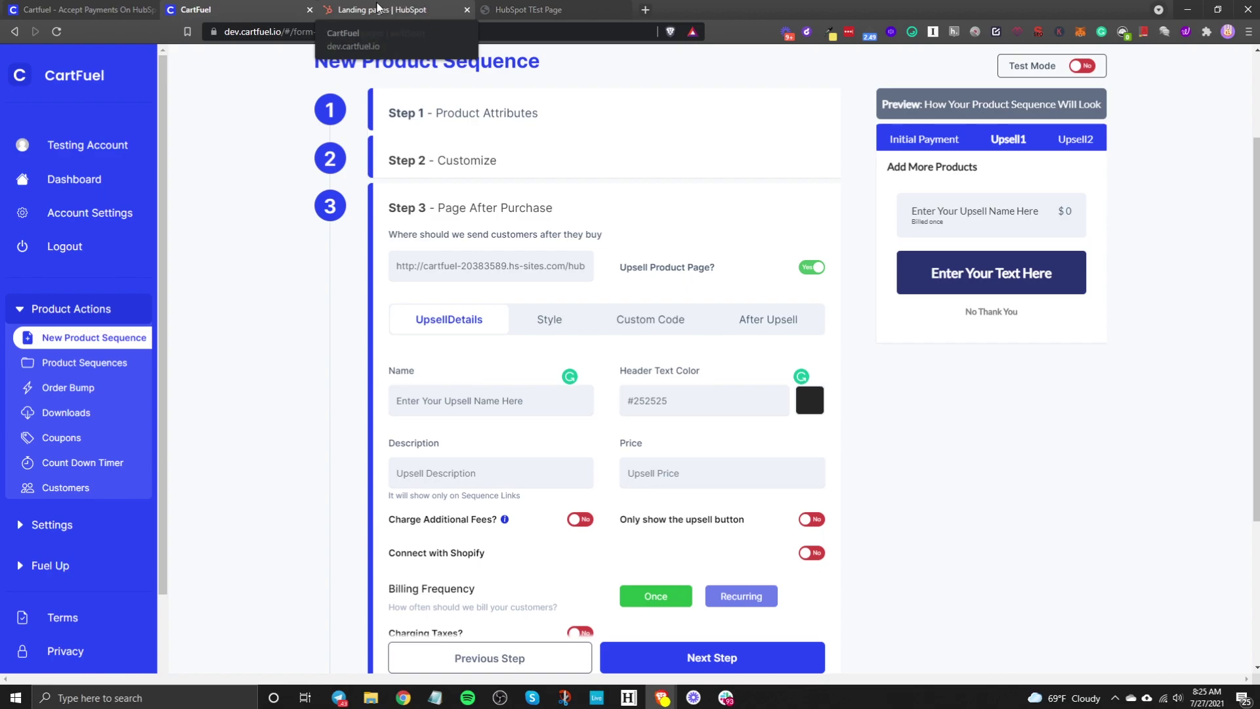
{"action": "left_click", "coordinate": [918, 143]}
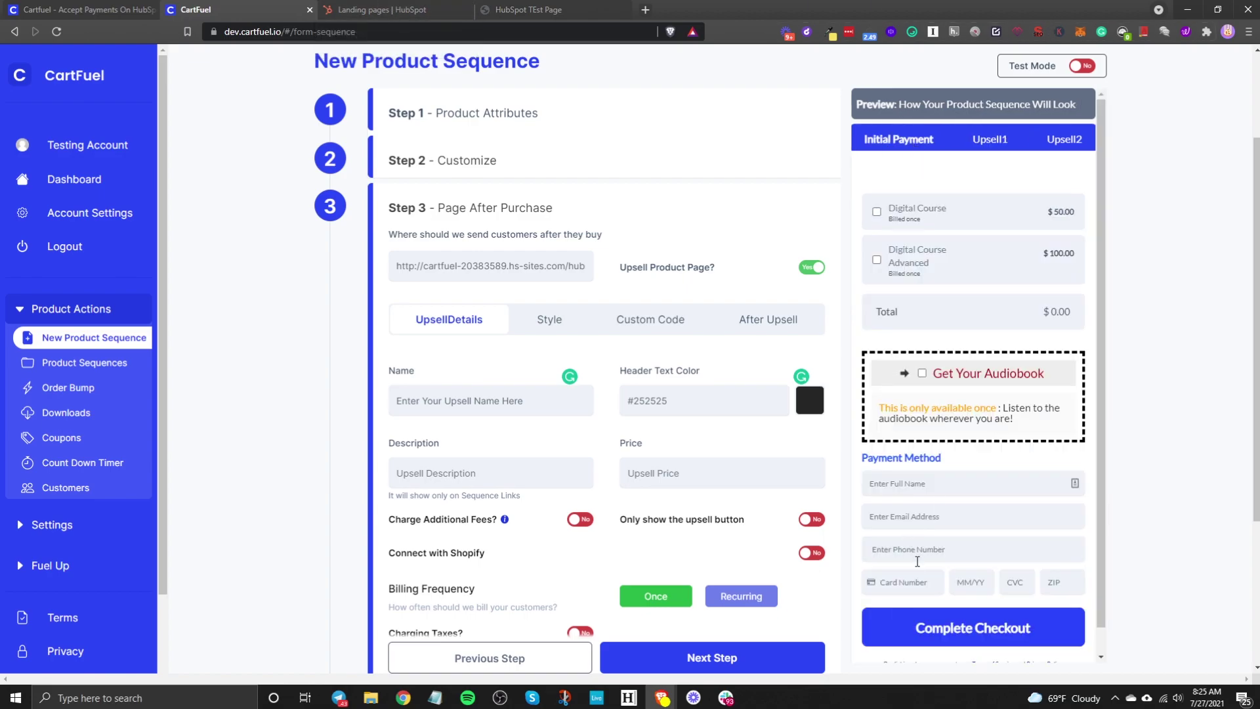
{"action": "left_click", "coordinate": [990, 141]}
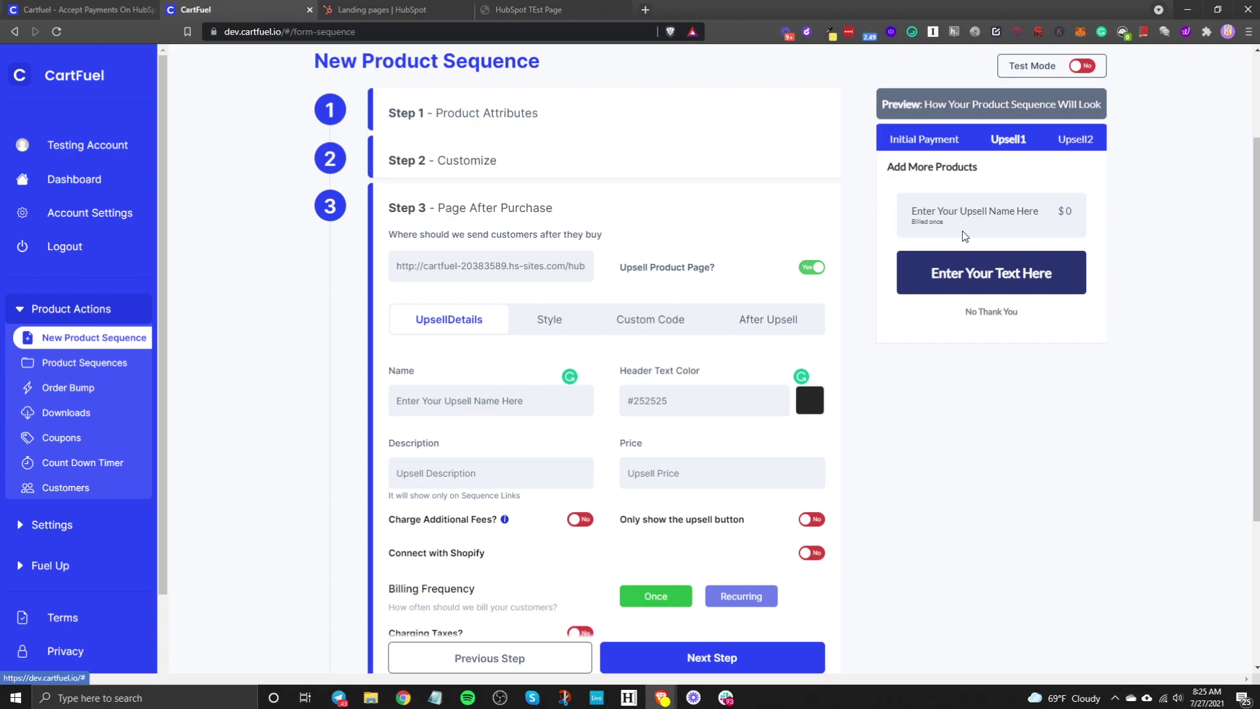
Step: Name the first upsell 'Course Workbook' and set its price to 15
{"action": "left_click", "coordinate": [422, 408]}
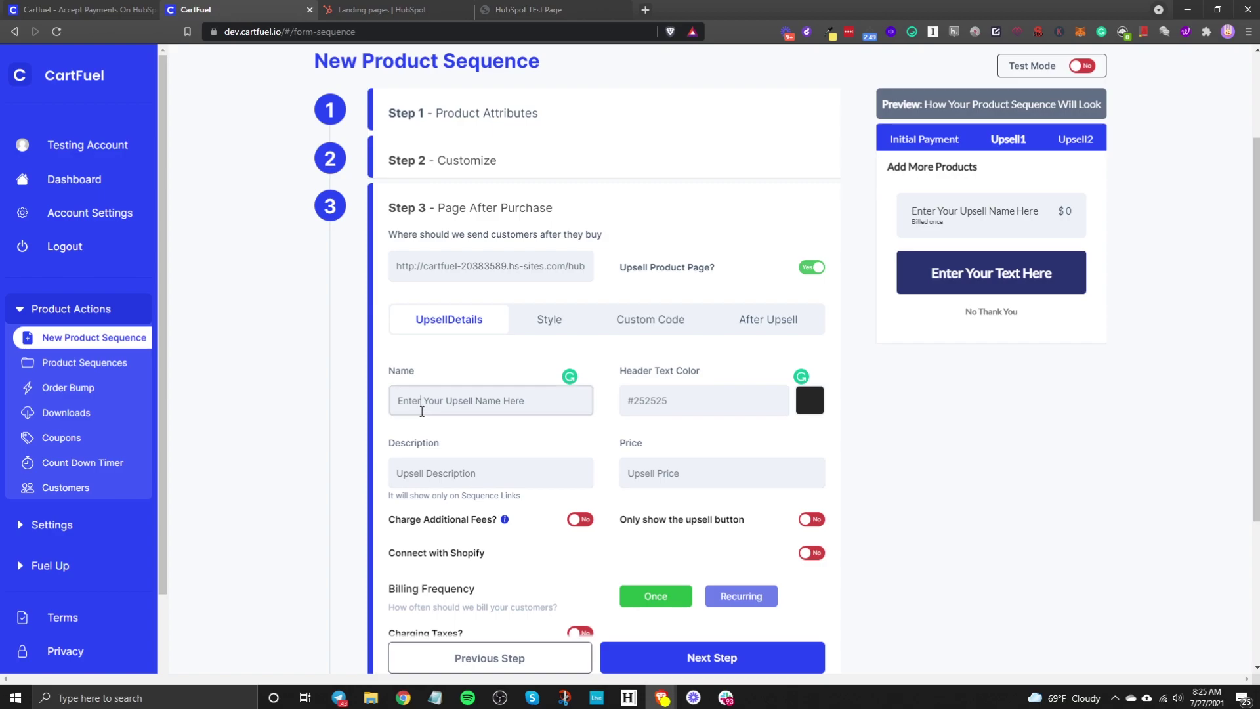
{"action": "triple_click", "coordinate": [470, 406]}
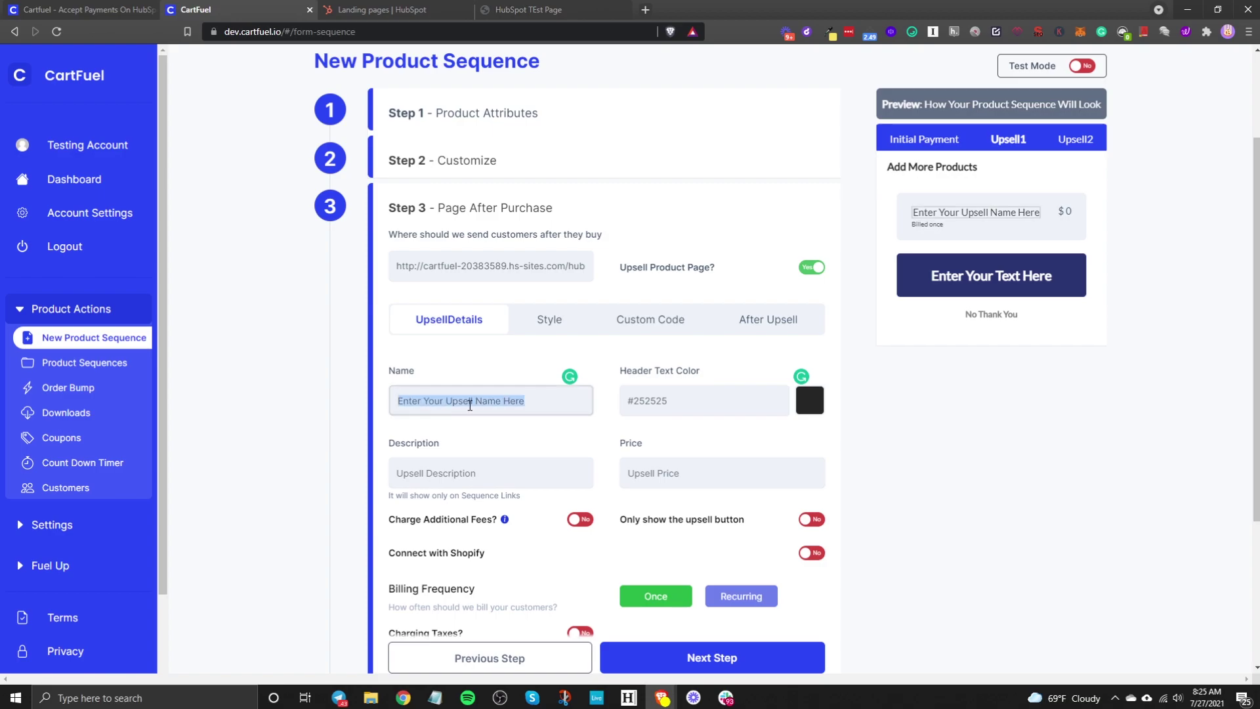
{"action": "type", "text": "Course Workbook"}
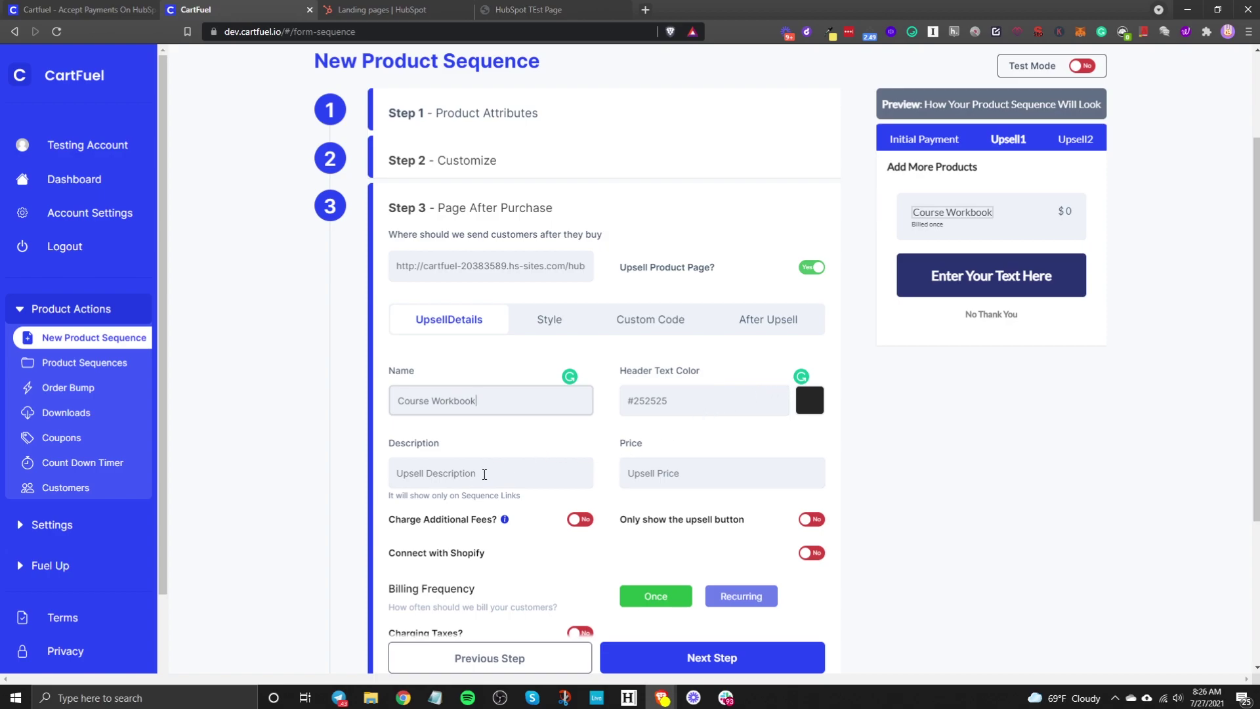
{"action": "left_click", "coordinate": [654, 472]}
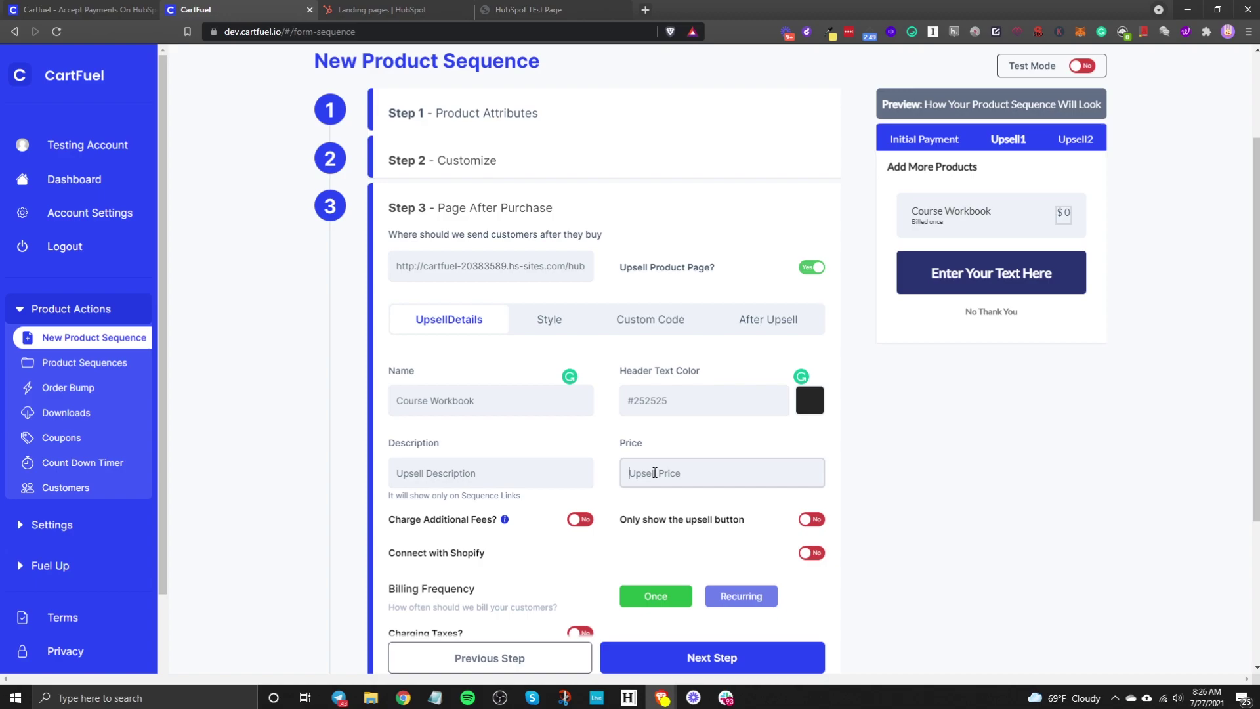
{"action": "type", "text": "15"}
Step: Try the button-only, tax and second-upsell toggles, reset them, and go to Style settings
{"action": "scroll", "coordinate": [585, 439], "scroll_direction": "down", "scroll_amount": 2}
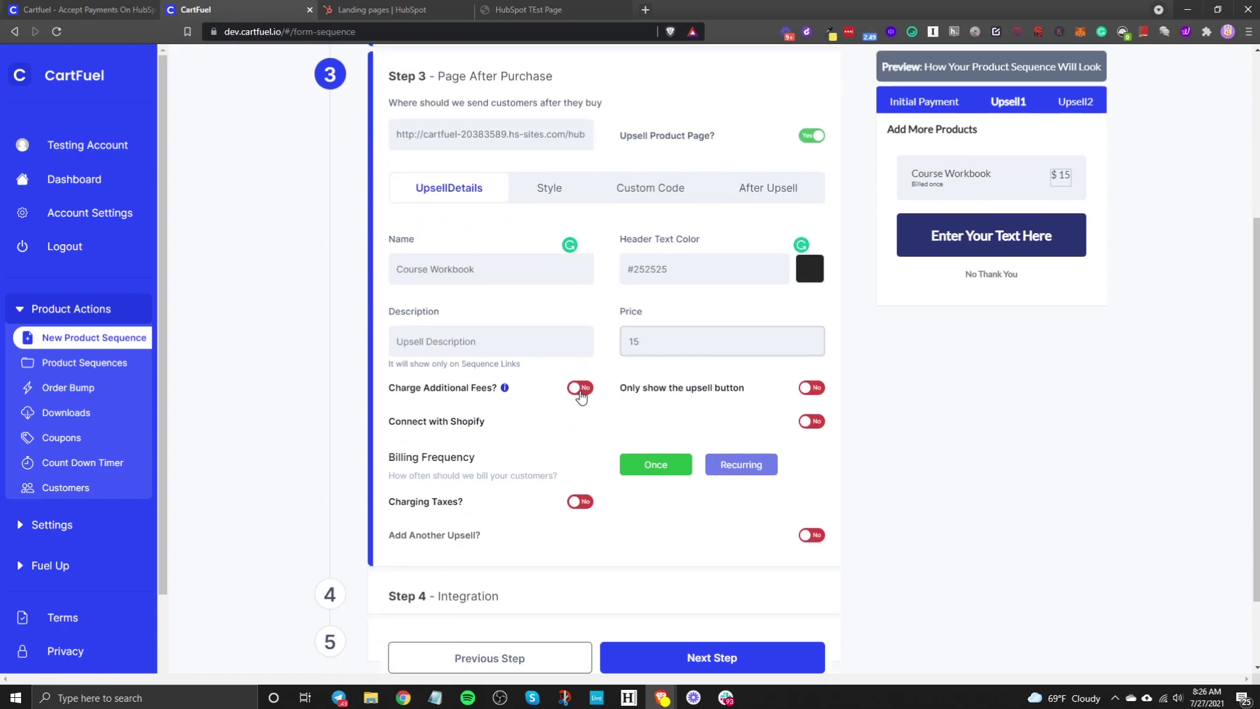
{"action": "left_click", "coordinate": [807, 391]}
{"action": "left_click", "coordinate": [809, 391]}
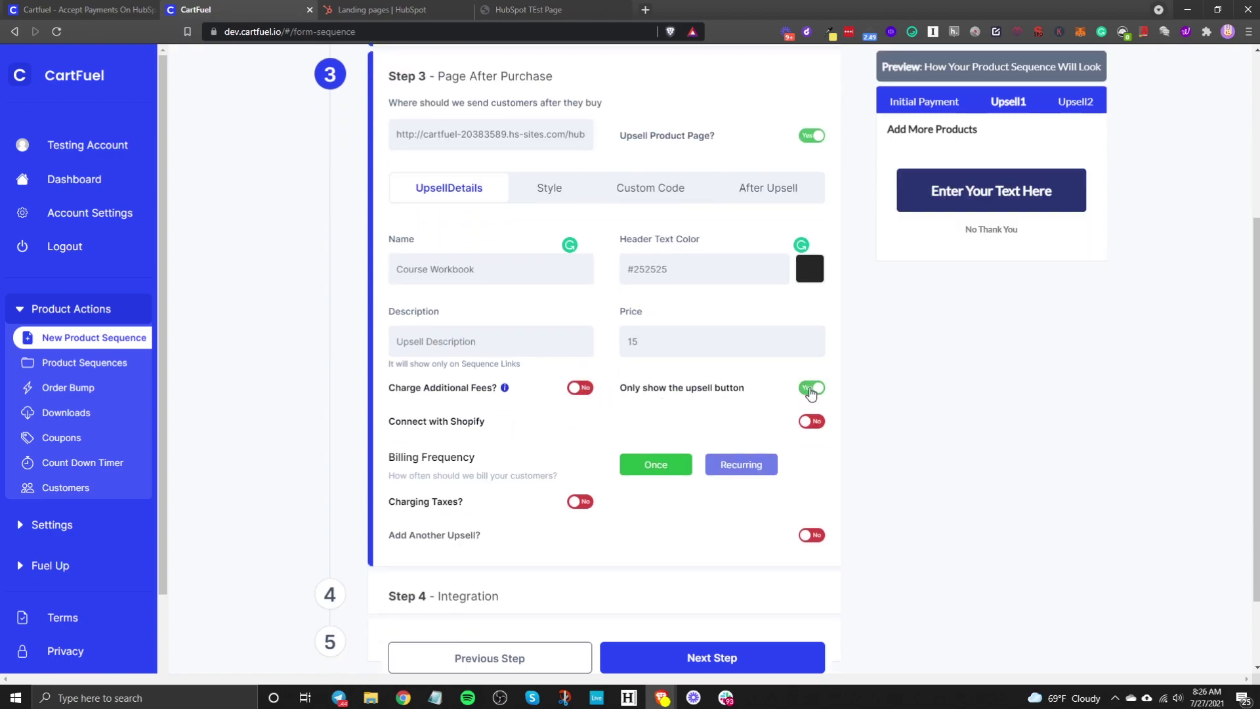
{"action": "left_click", "coordinate": [812, 390]}
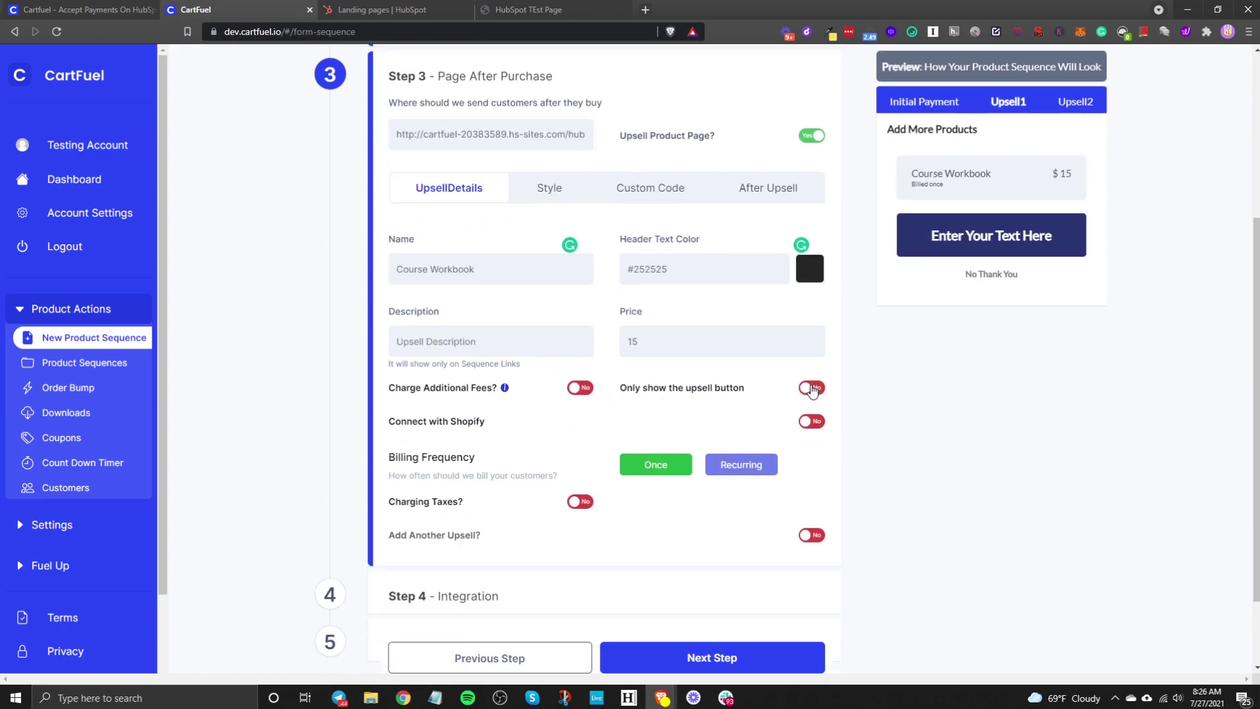
{"action": "left_click", "coordinate": [812, 390]}
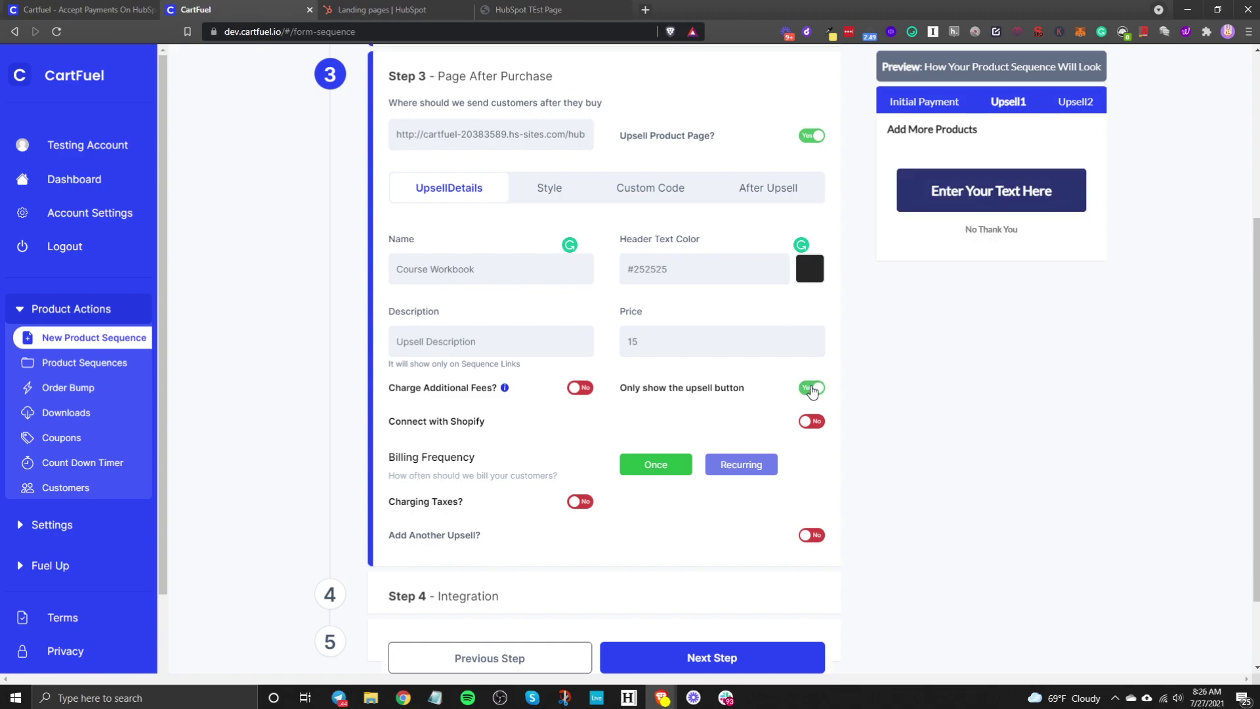
{"action": "left_click", "coordinate": [812, 390]}
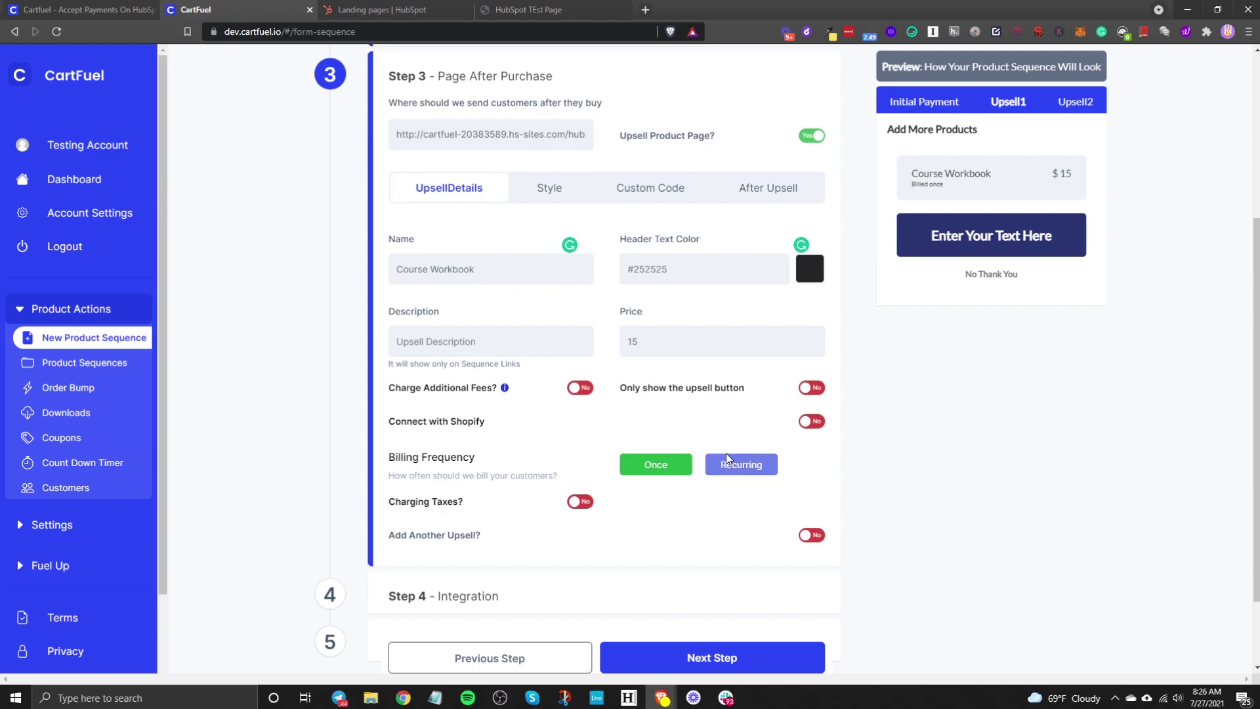
{"action": "left_click", "coordinate": [581, 503]}
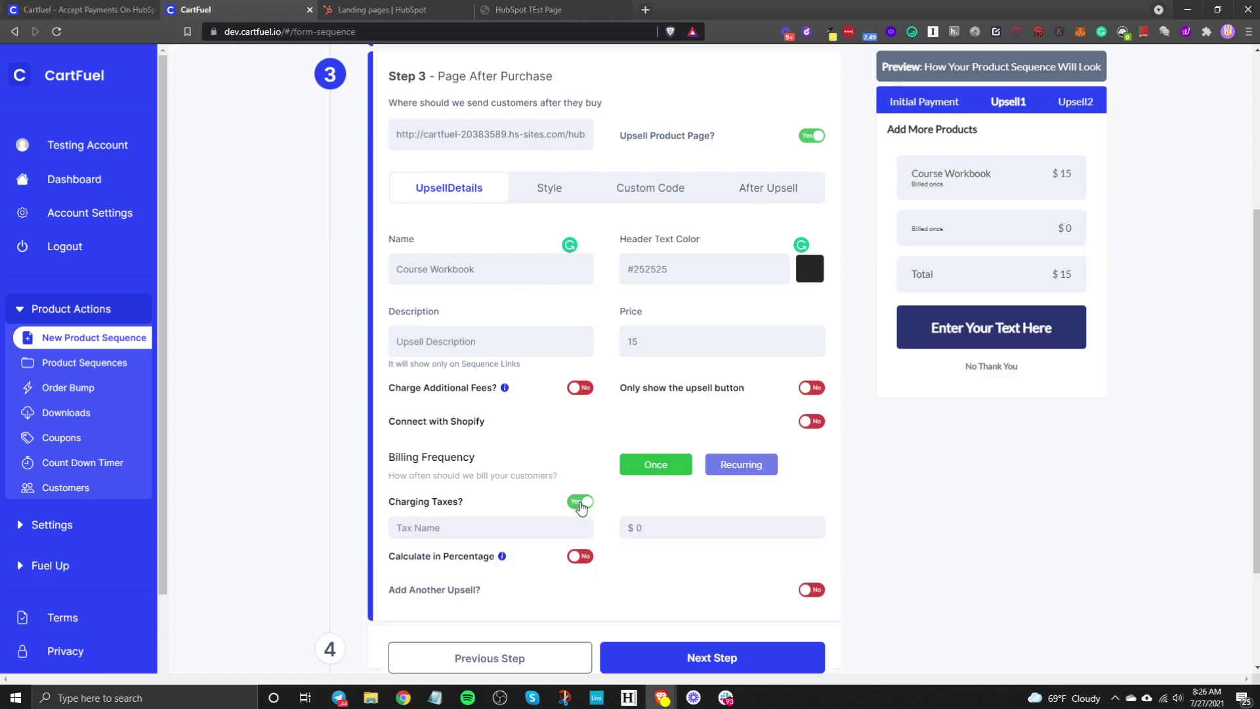
{"action": "left_click", "coordinate": [580, 503]}
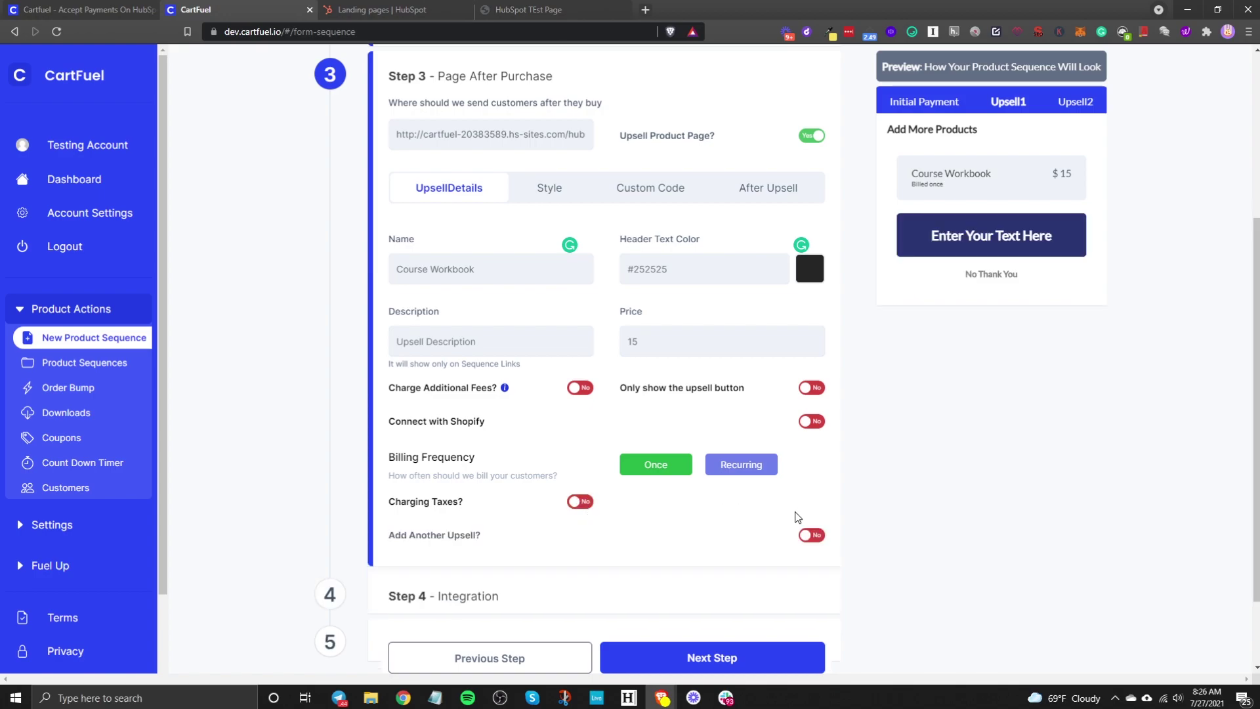
{"action": "left_click", "coordinate": [807, 533]}
{"action": "left_click", "coordinate": [807, 533]}
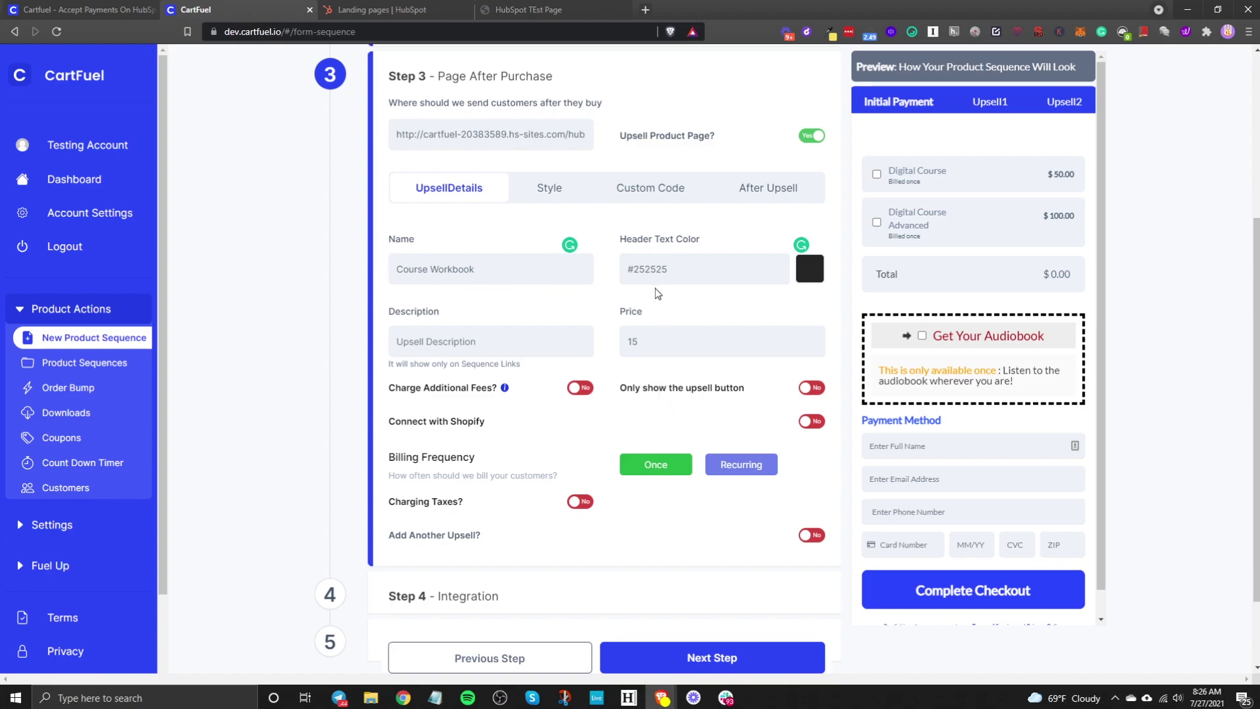
{"action": "left_click", "coordinate": [549, 189]}
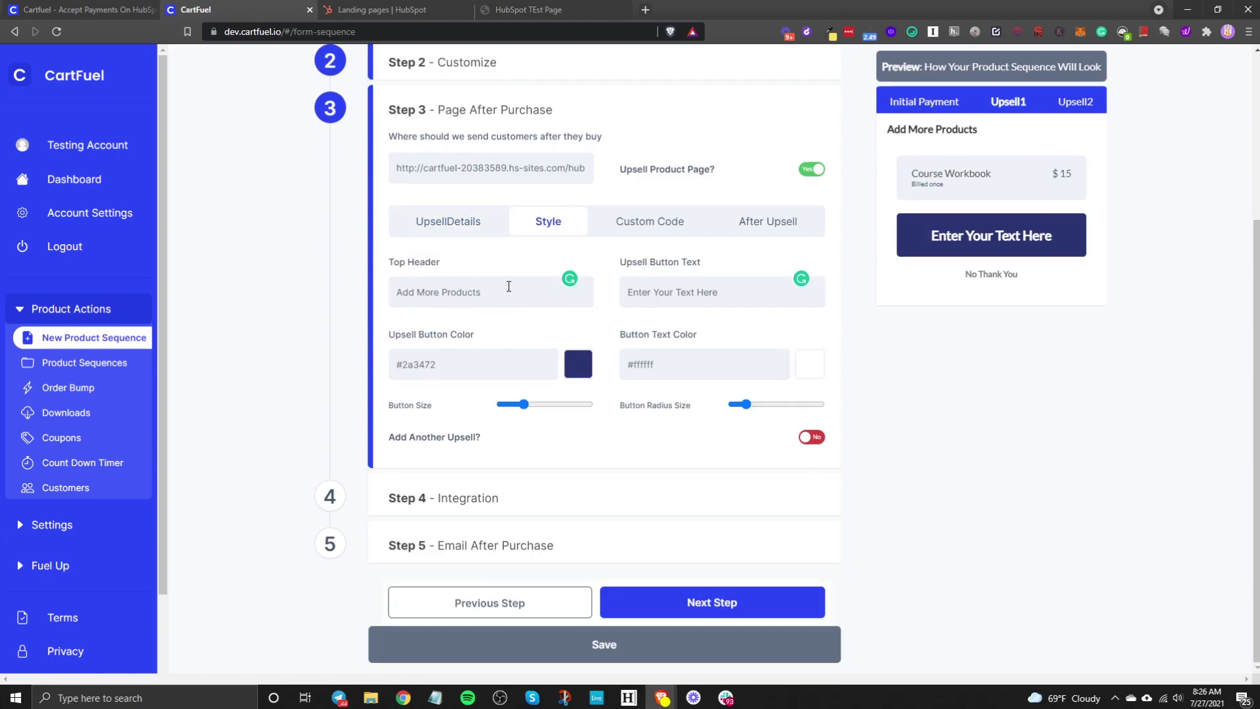
Step: Change the upsell button text to 'Yes, I want this upsell!'
{"action": "left_click", "coordinate": [440, 292]}
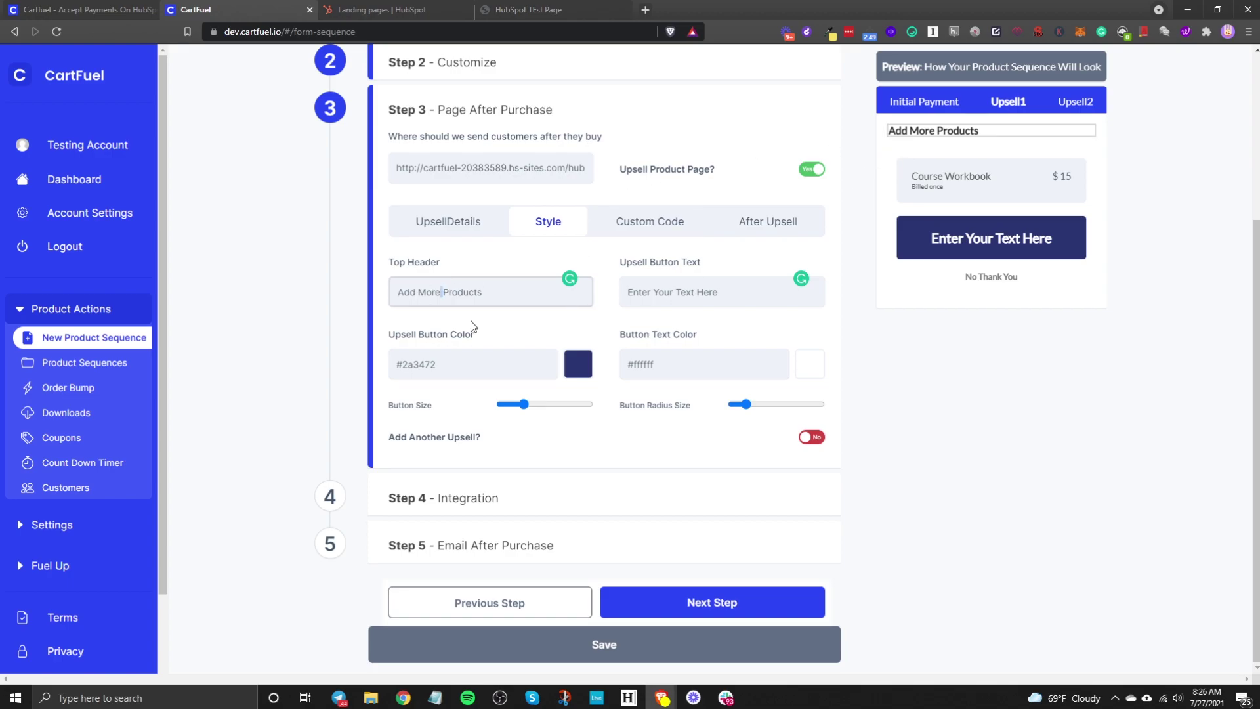
{"action": "left_click_drag", "start_coordinate": [717, 291], "coordinate": [603, 274]}
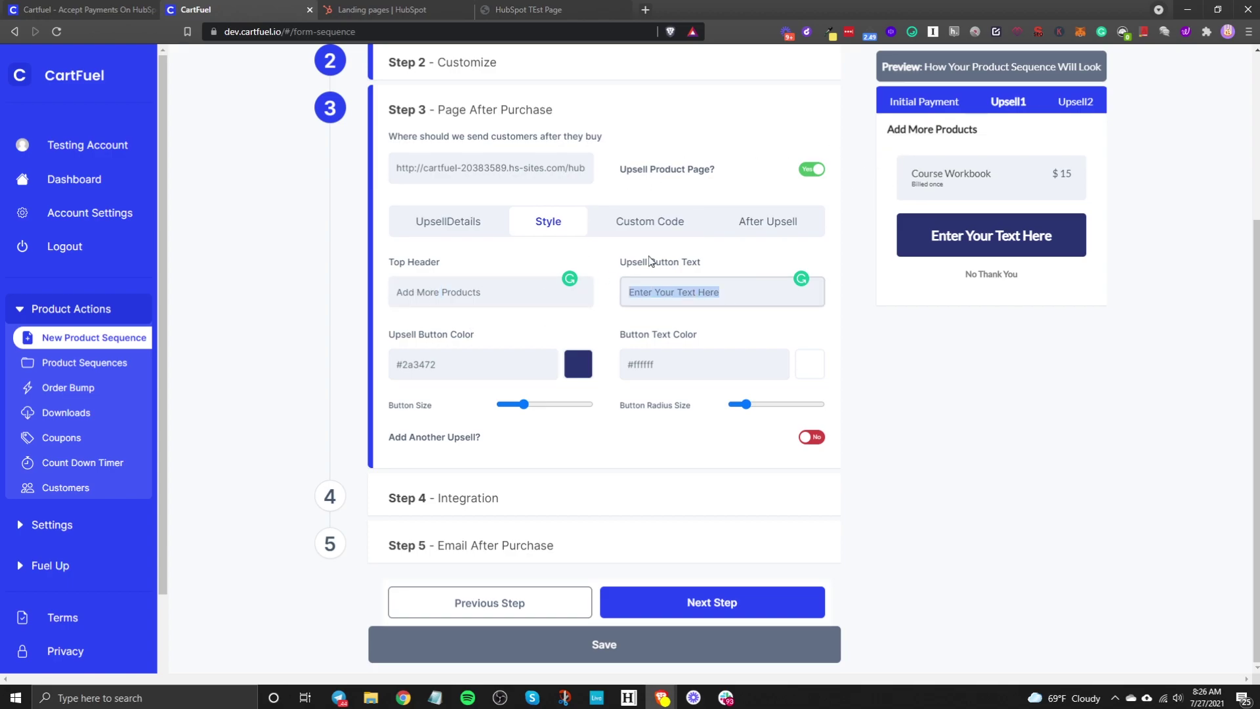
{"action": "type", "text": "Yes, "}
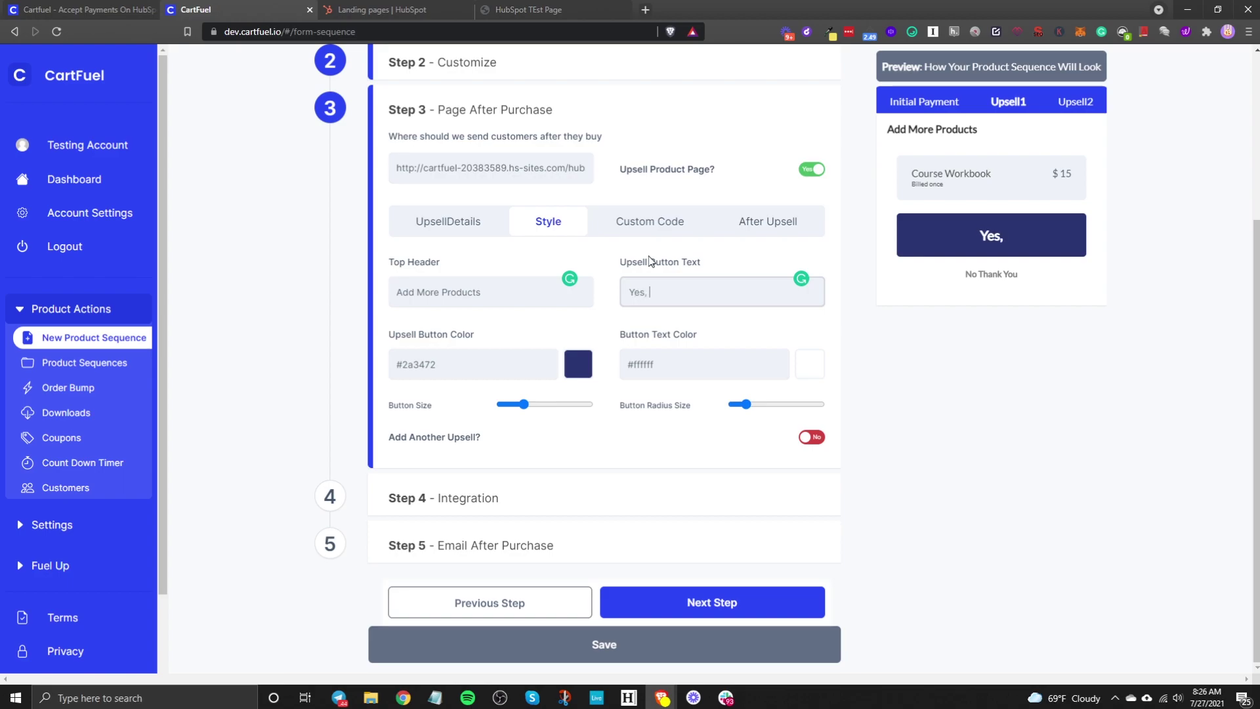
{"action": "type", "text": "I want this upsell!"}
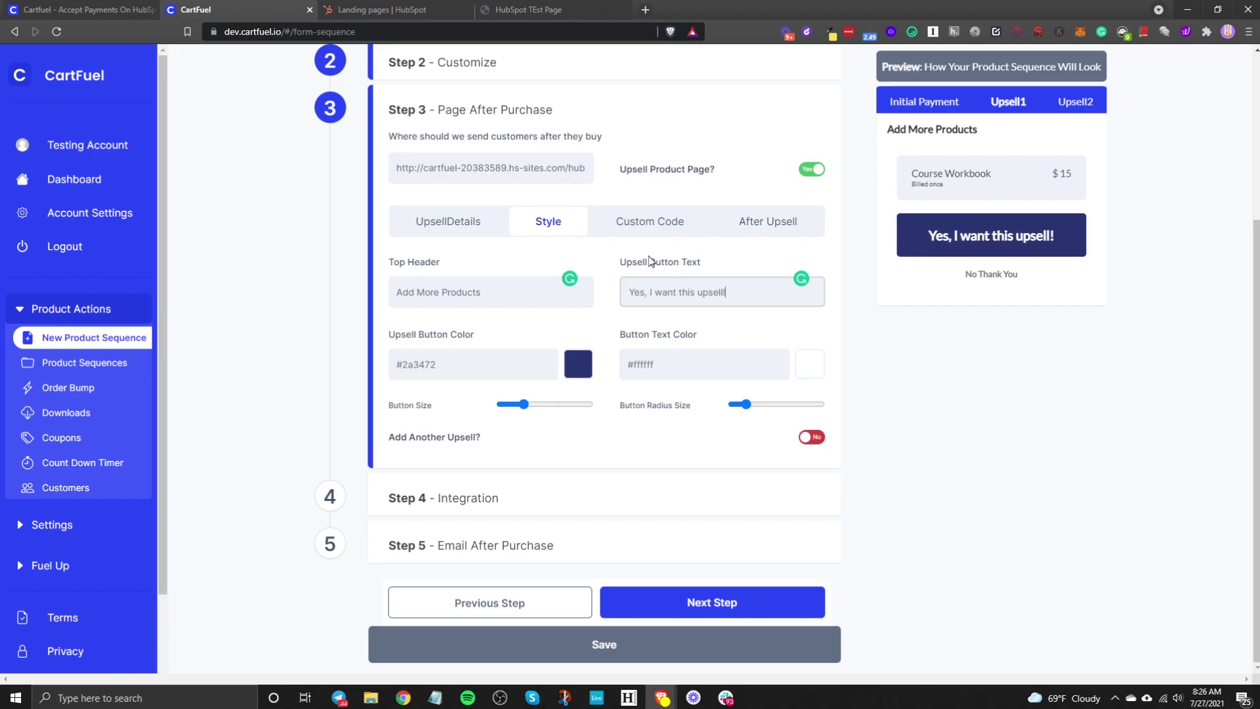
Step: Color the upsell button #284aff and adjust its size and corner radius sliders
{"action": "left_click", "coordinate": [576, 368]}
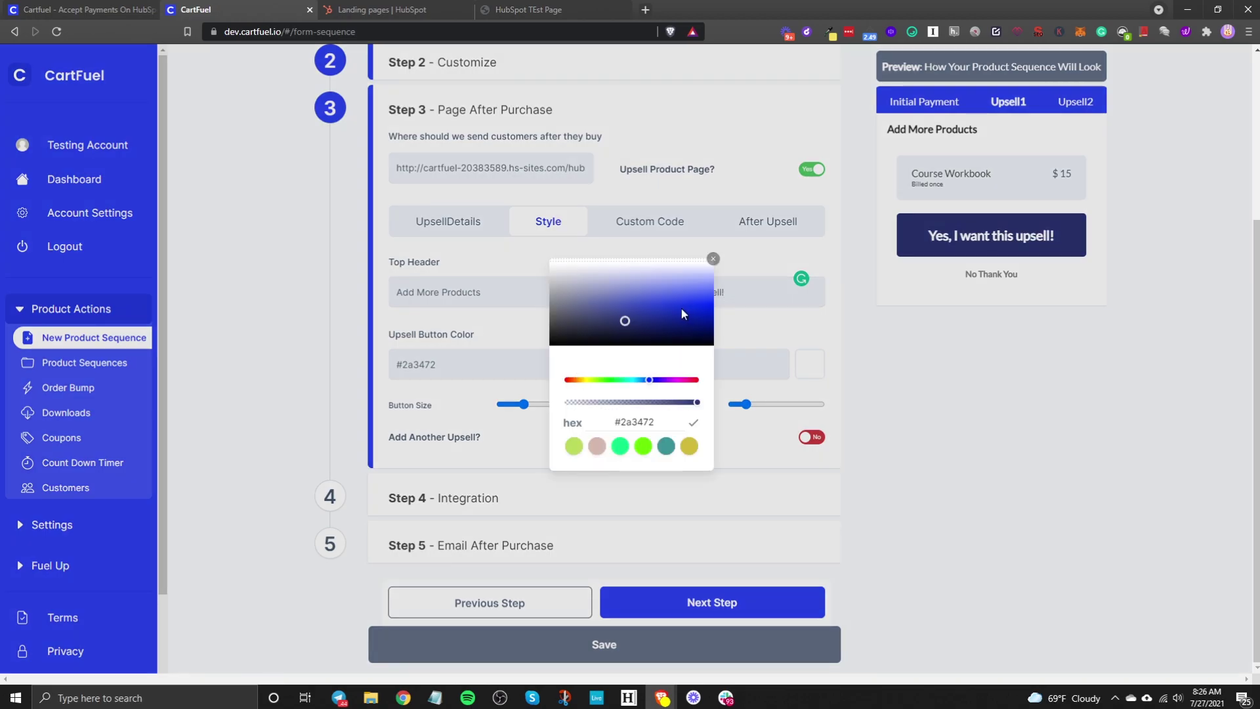
{"action": "mouse_move", "coordinate": [665, 299]}
{"action": "left_mouse_down"}
{"action": "mouse_move", "coordinate": [579, 289]}
{"action": "mouse_move", "coordinate": [672, 302]}
{"action": "left_mouse_up"}
{"action": "left_click", "coordinate": [766, 258]}
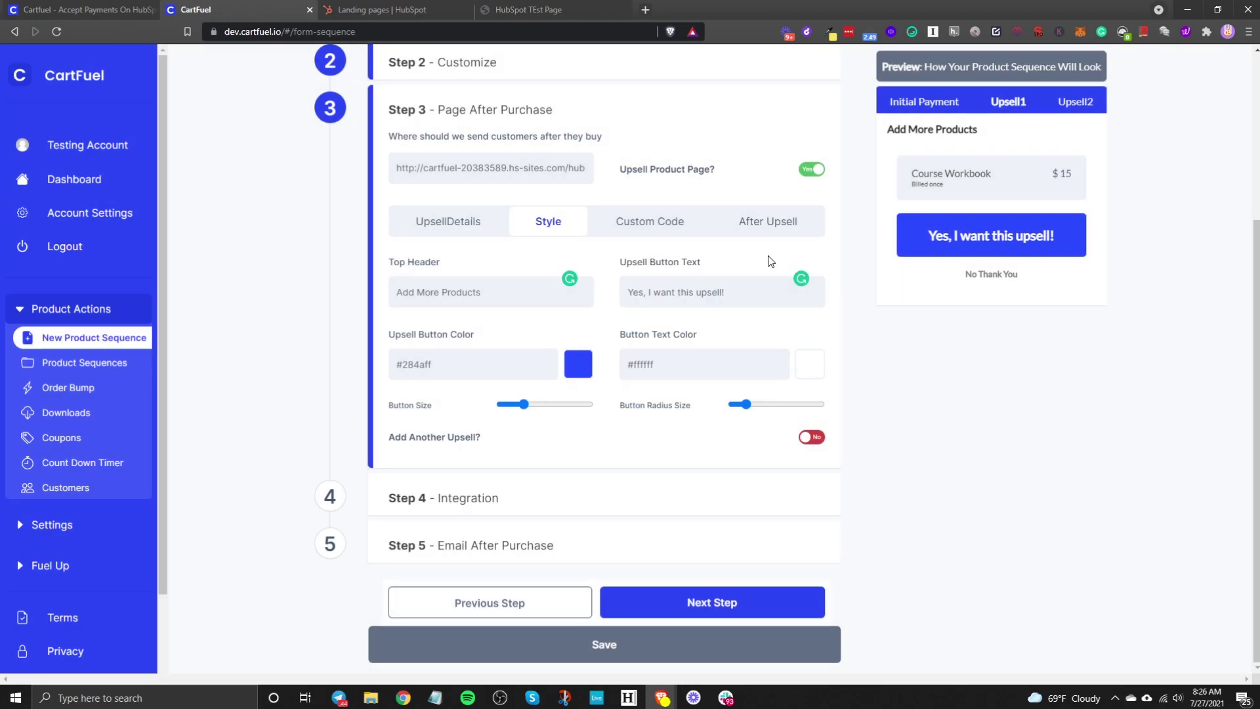
{"action": "left_click_drag", "start_coordinate": [533, 413], "coordinate": [527, 405]}
{"action": "left_click_drag", "start_coordinate": [742, 404], "coordinate": [797, 405]}
{"action": "left_click_drag", "start_coordinate": [528, 405], "coordinate": [520, 407]}
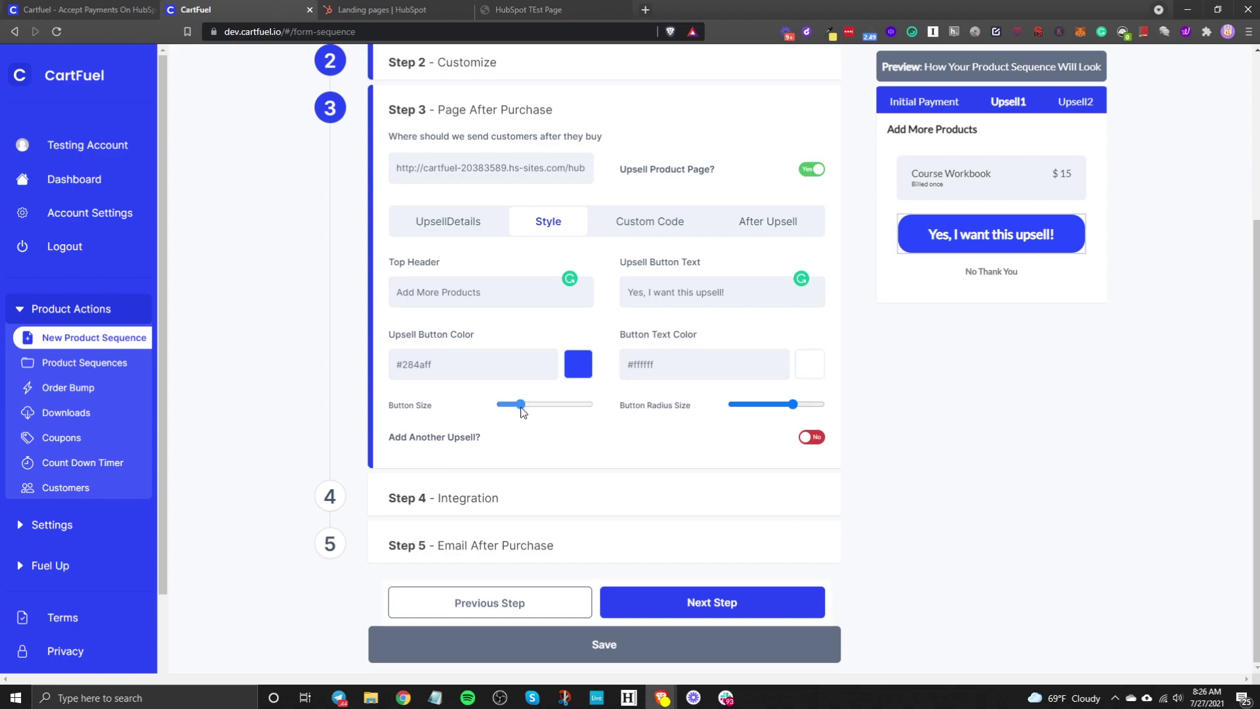
{"action": "left_click_drag", "start_coordinate": [797, 404], "coordinate": [758, 408]}
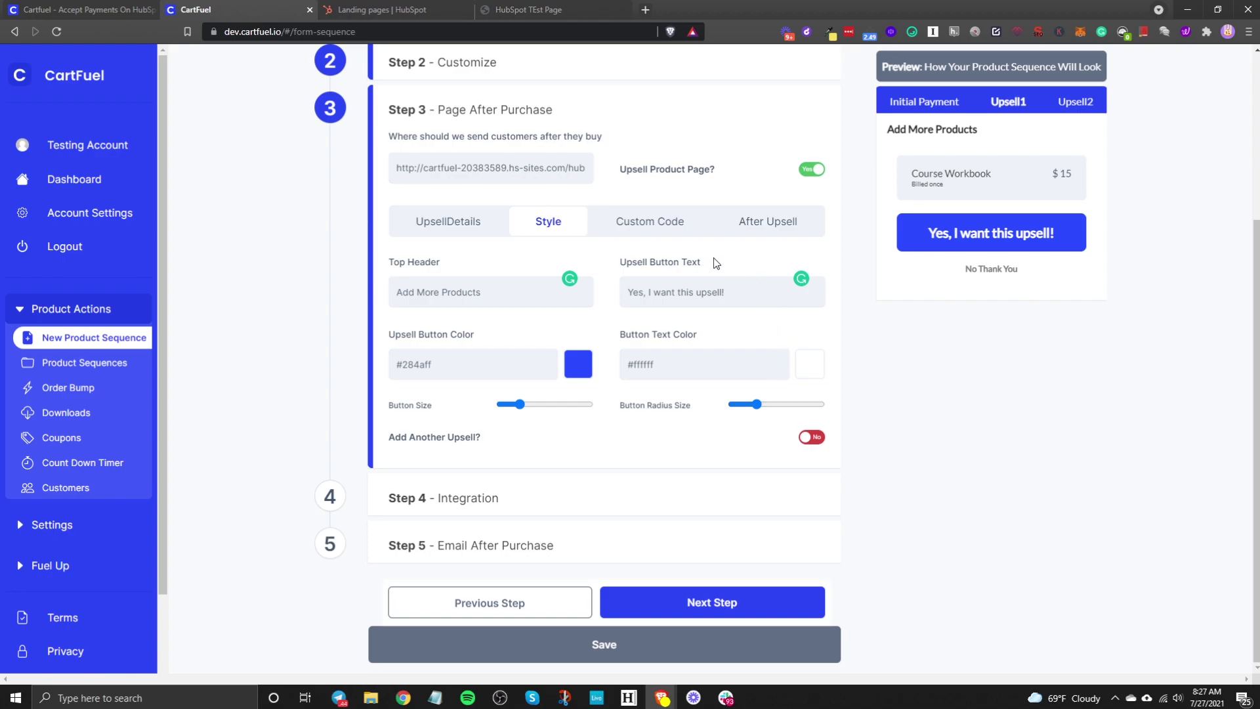
{"action": "left_click", "coordinate": [651, 223]}
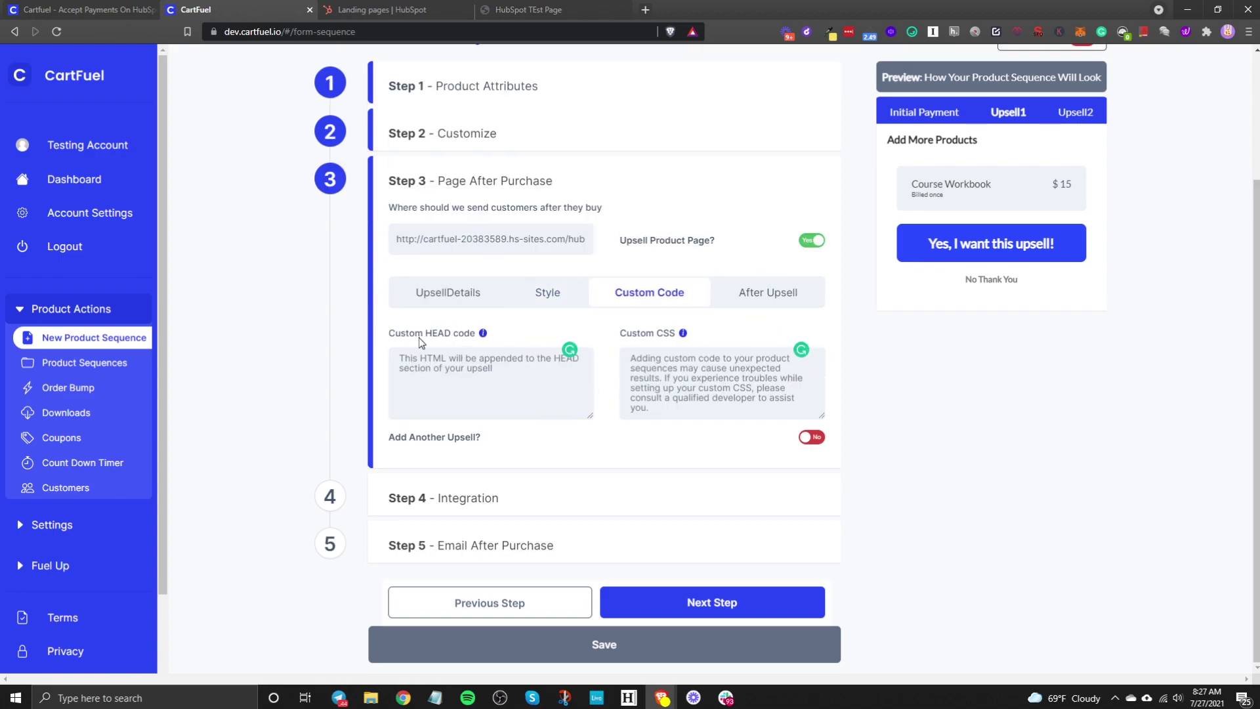
Step: Show the After Upsell redirect settings, switching Add Another Upsell on and back off
{"action": "key", "text": "Tab"}
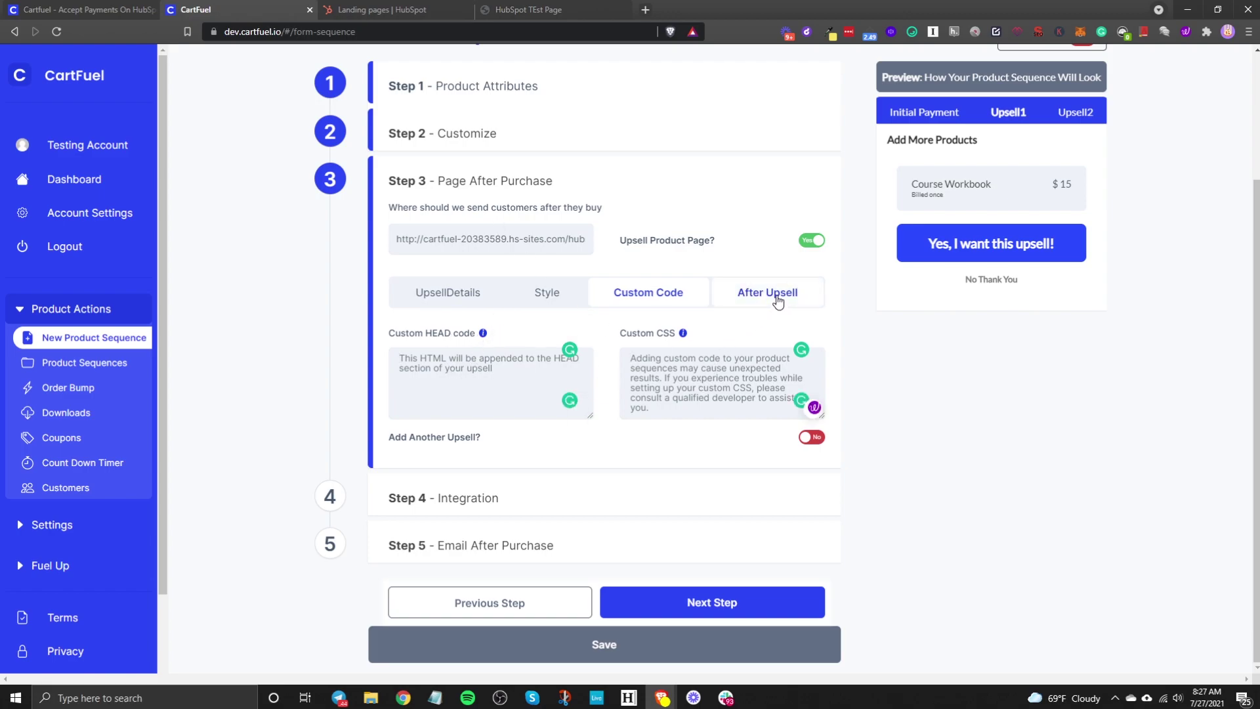
{"action": "left_click", "coordinate": [777, 301]}
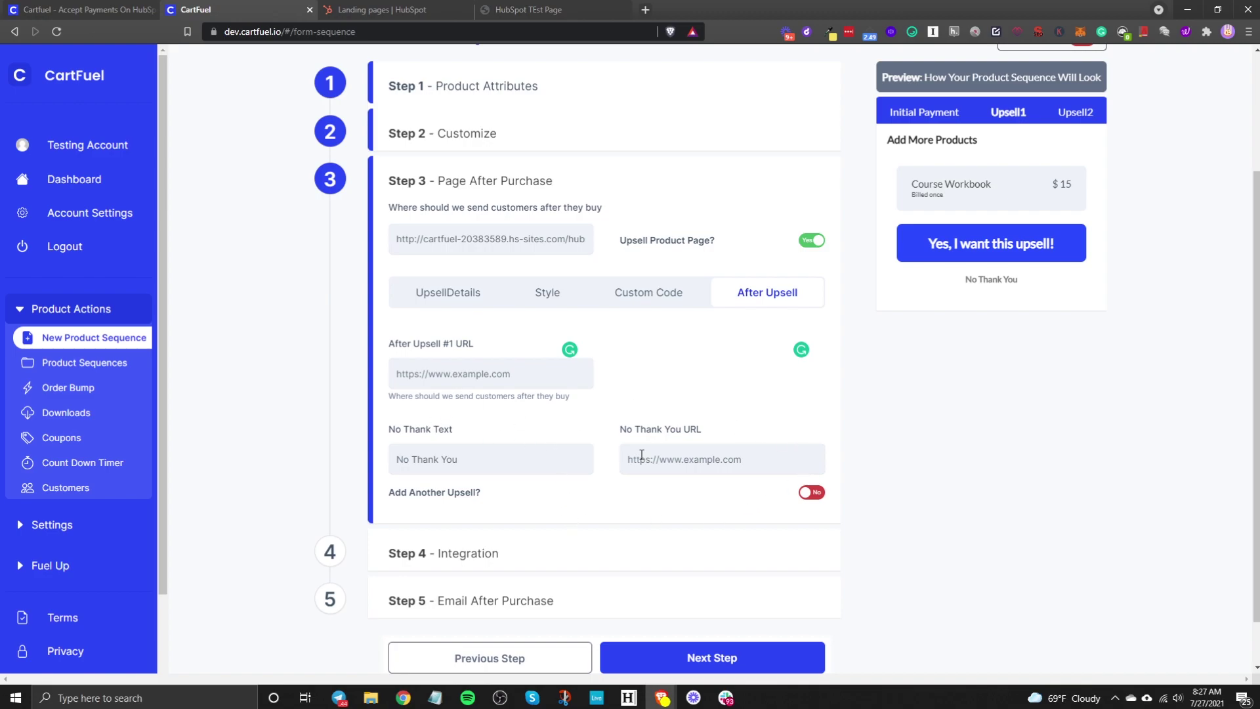
{"action": "left_click", "coordinate": [804, 498]}
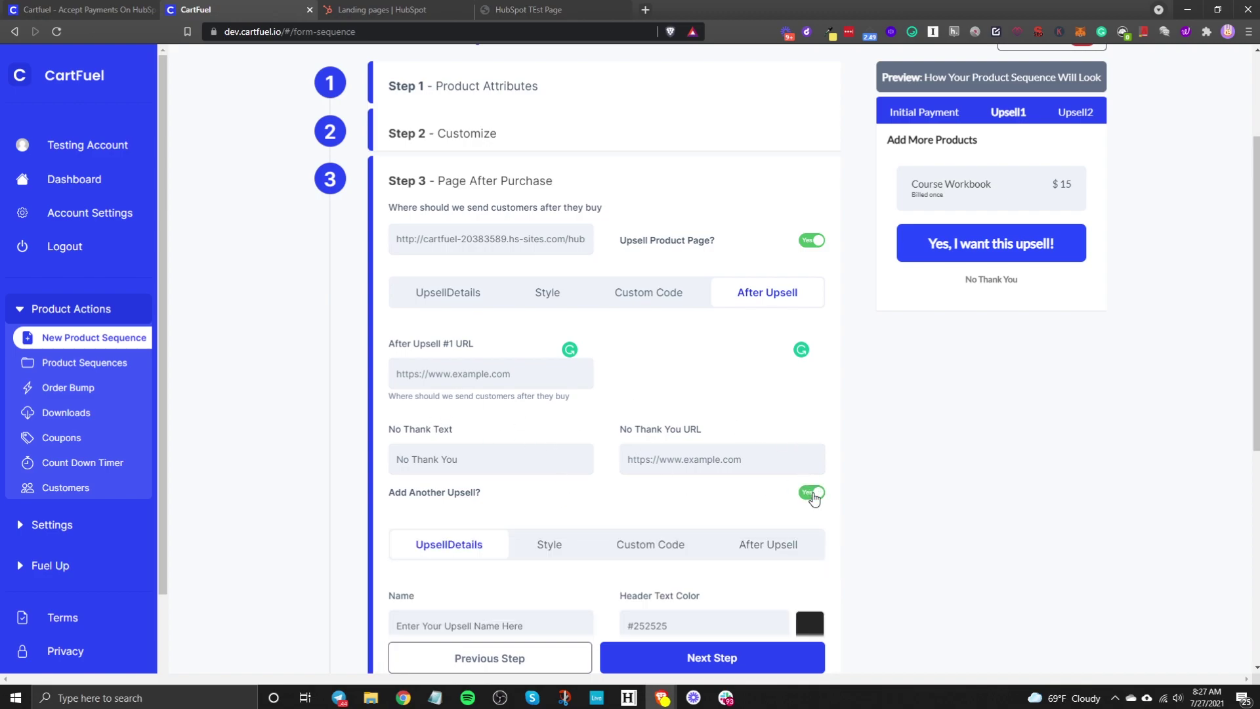
{"action": "left_click", "coordinate": [813, 494]}
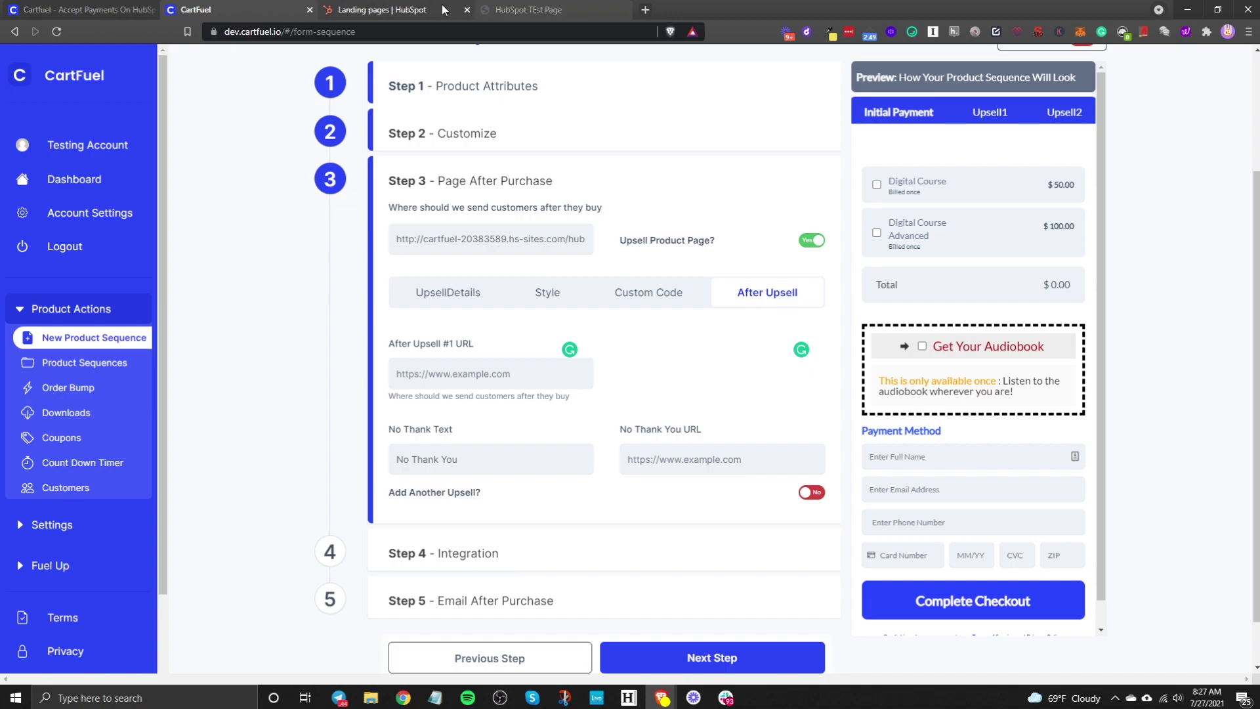
{"action": "left_click", "coordinate": [389, 10]}
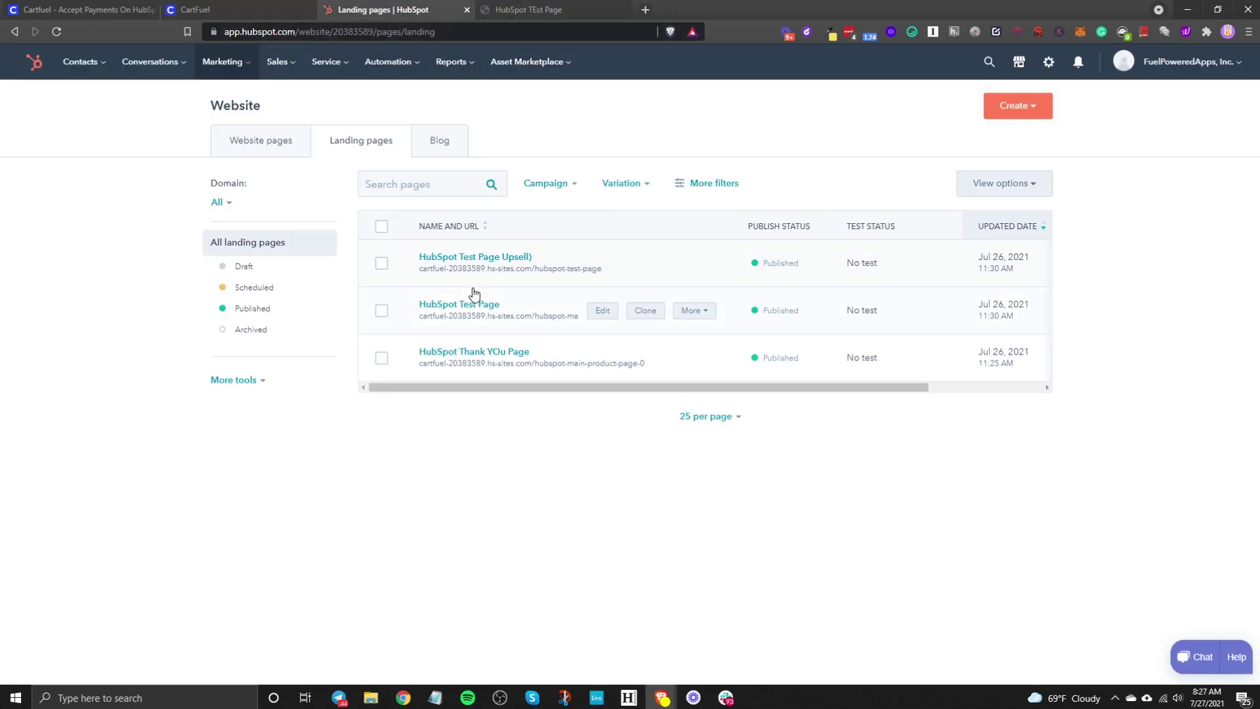
Step: View the HubSpot Thank You Page live to grab its URL, then return to CartFuel
{"action": "left_click", "coordinate": [690, 358]}
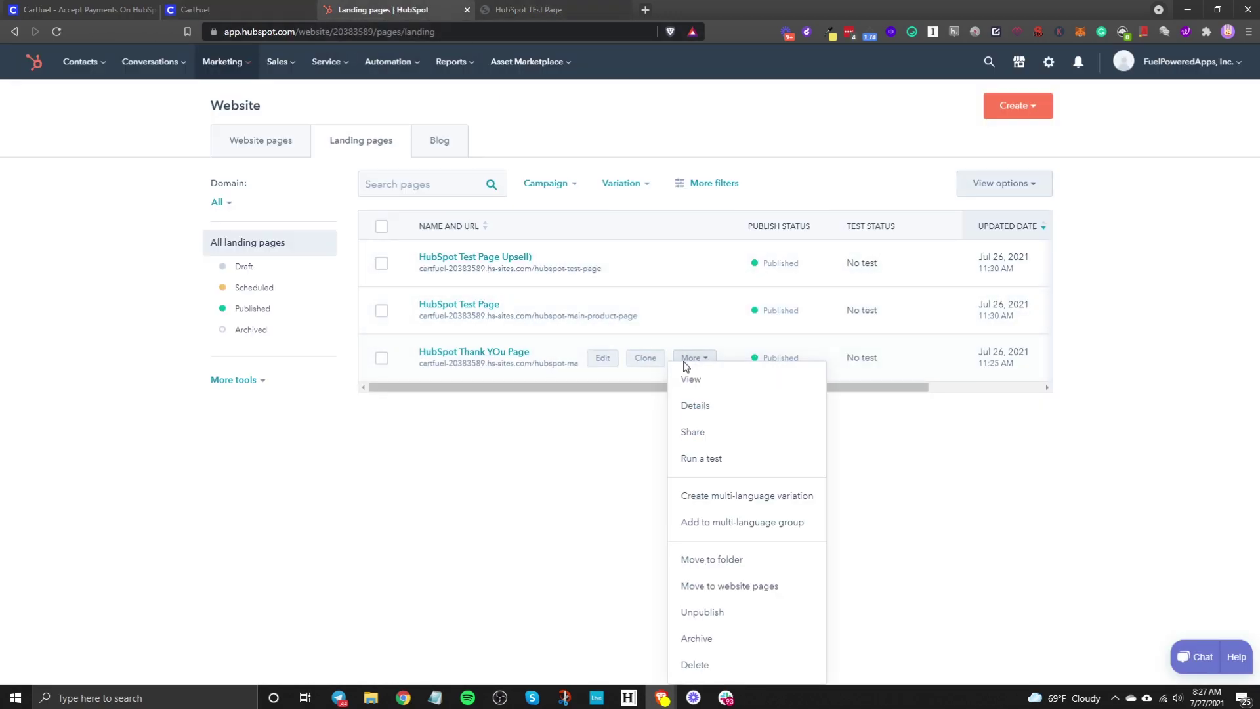
{"action": "left_click", "coordinate": [691, 379]}
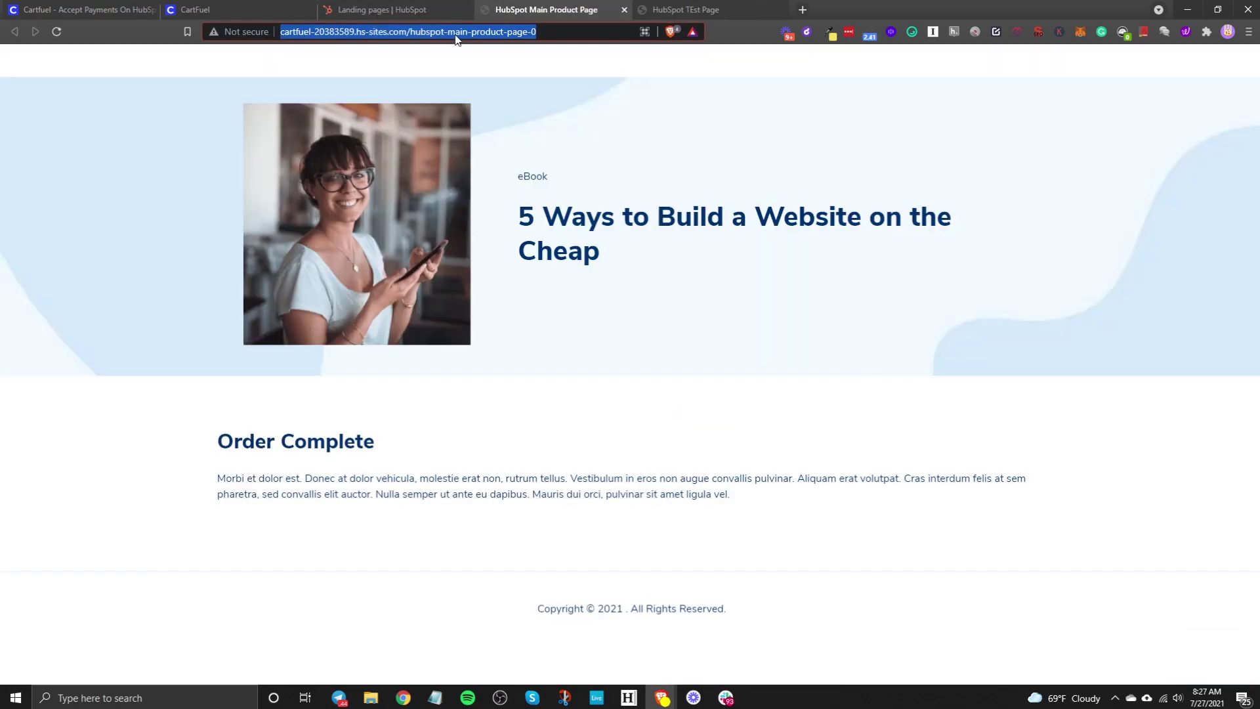
{"action": "left_click", "coordinate": [242, 17]}
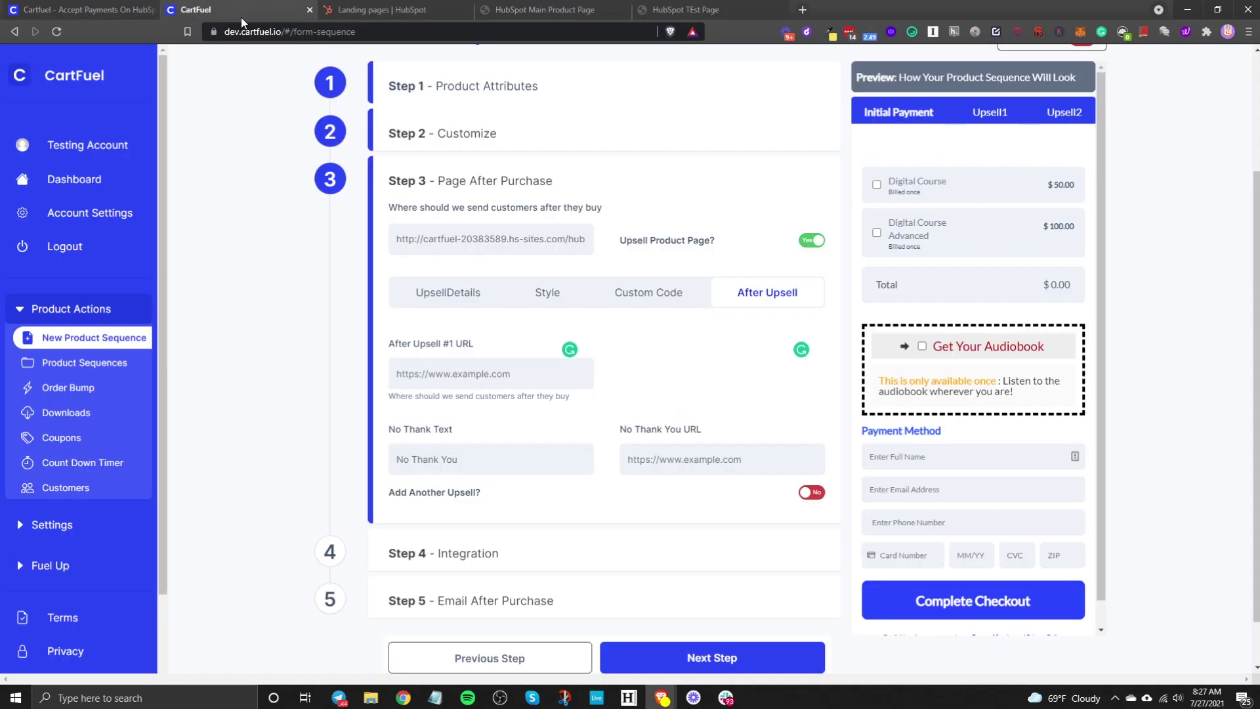
Step: Paste the thank-you page URL into After Upsell #1 URL and No Thank You URL, then advance
{"action": "left_click", "coordinate": [471, 374]}
{"action": "type", "text": "http://cartfuel-20383589.hs-sites.com/hubspot-main-product-page-0"}
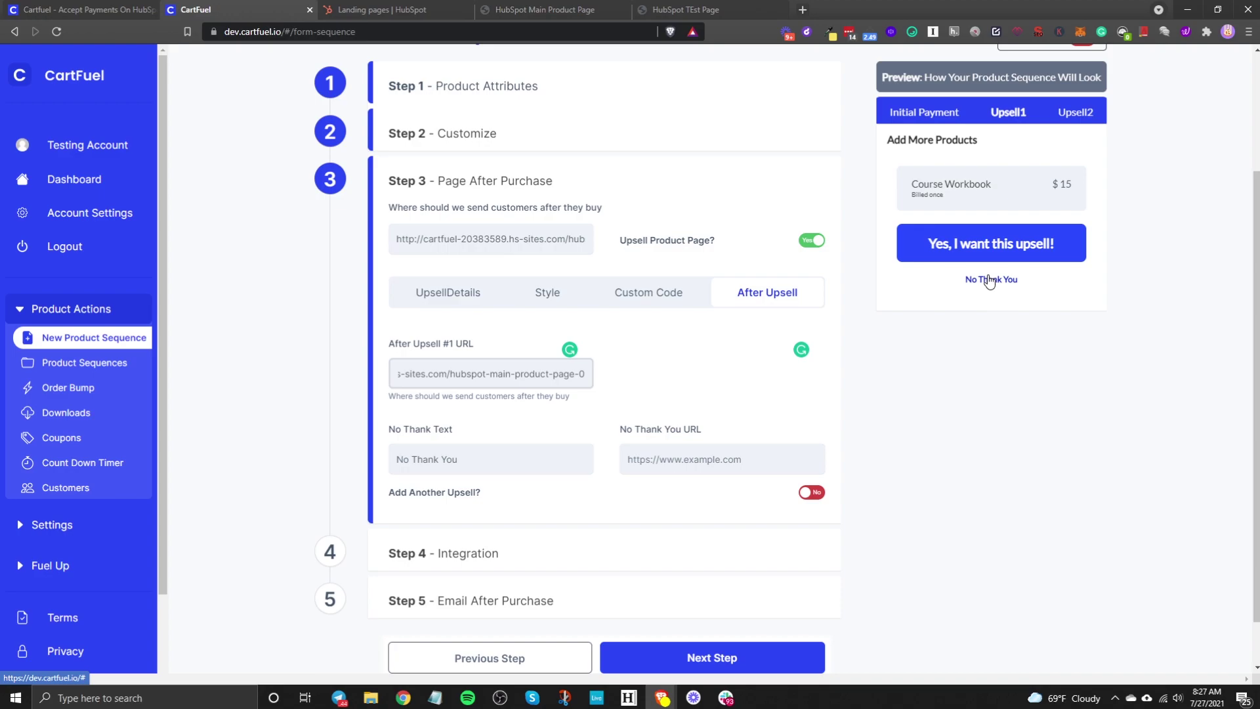
{"action": "triple_click", "coordinate": [432, 473]}
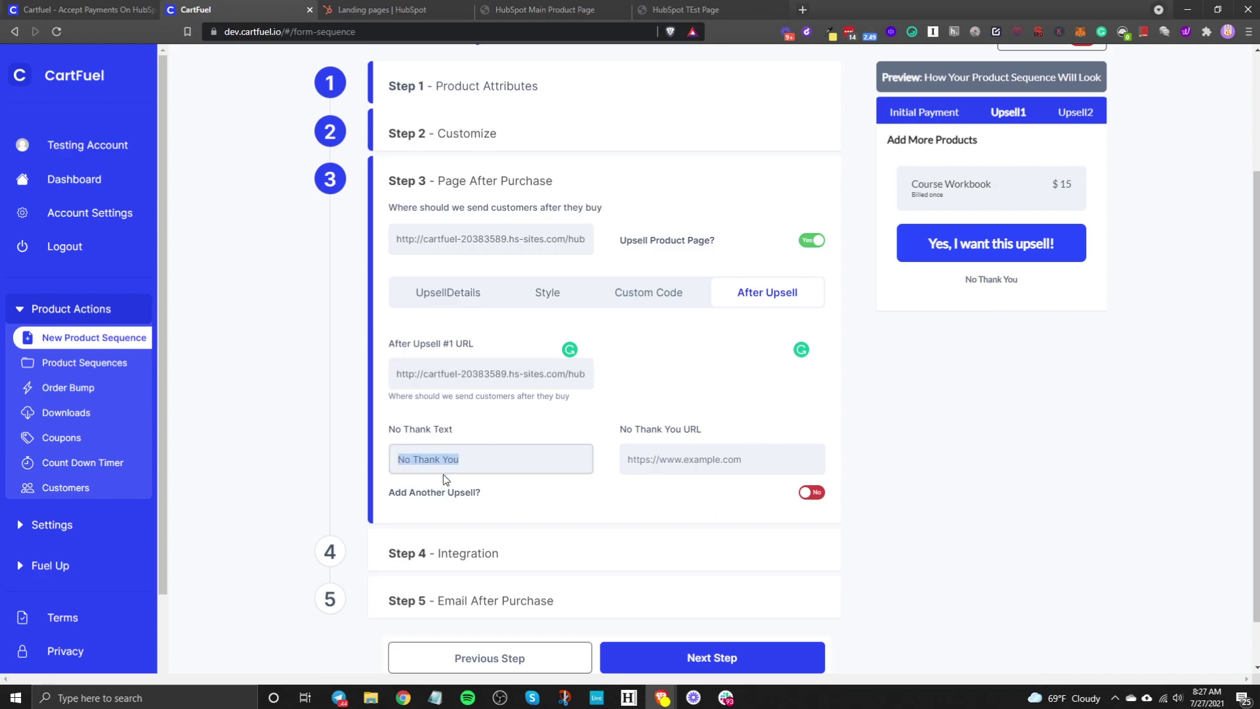
{"action": "left_click", "coordinate": [666, 452]}
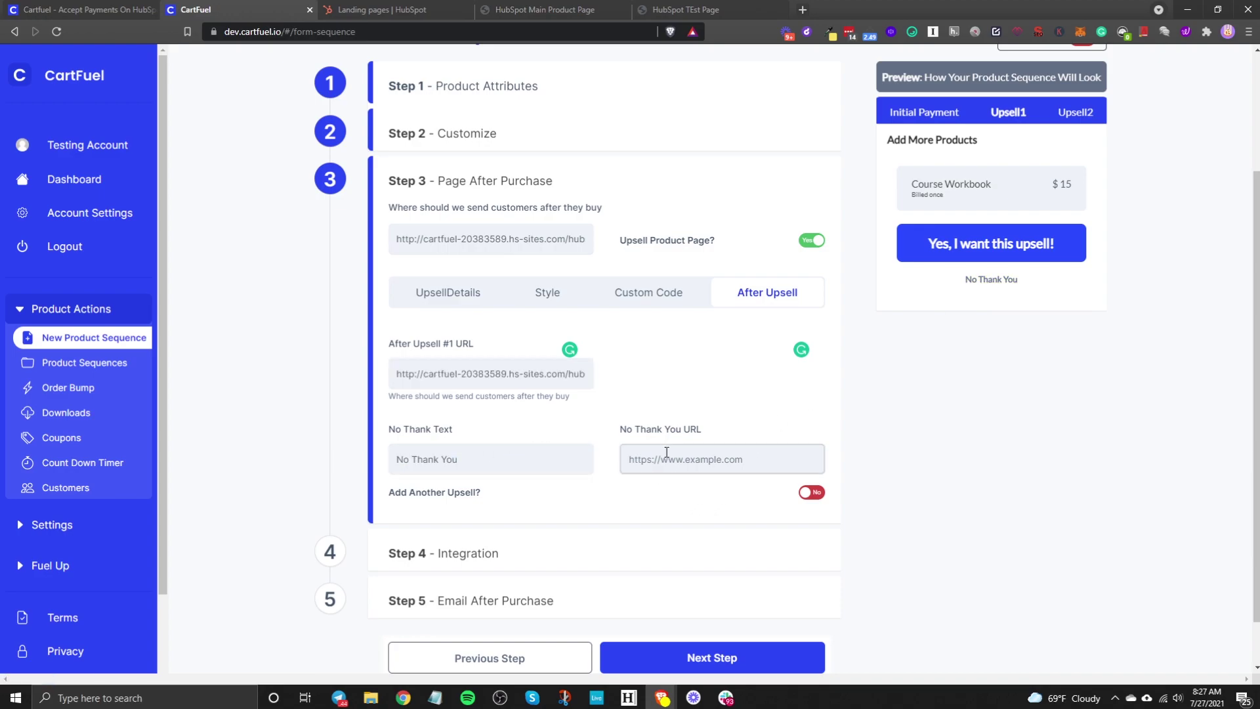
{"action": "key", "text": "ctrl+v"}
{"action": "left_click", "coordinate": [735, 661]}
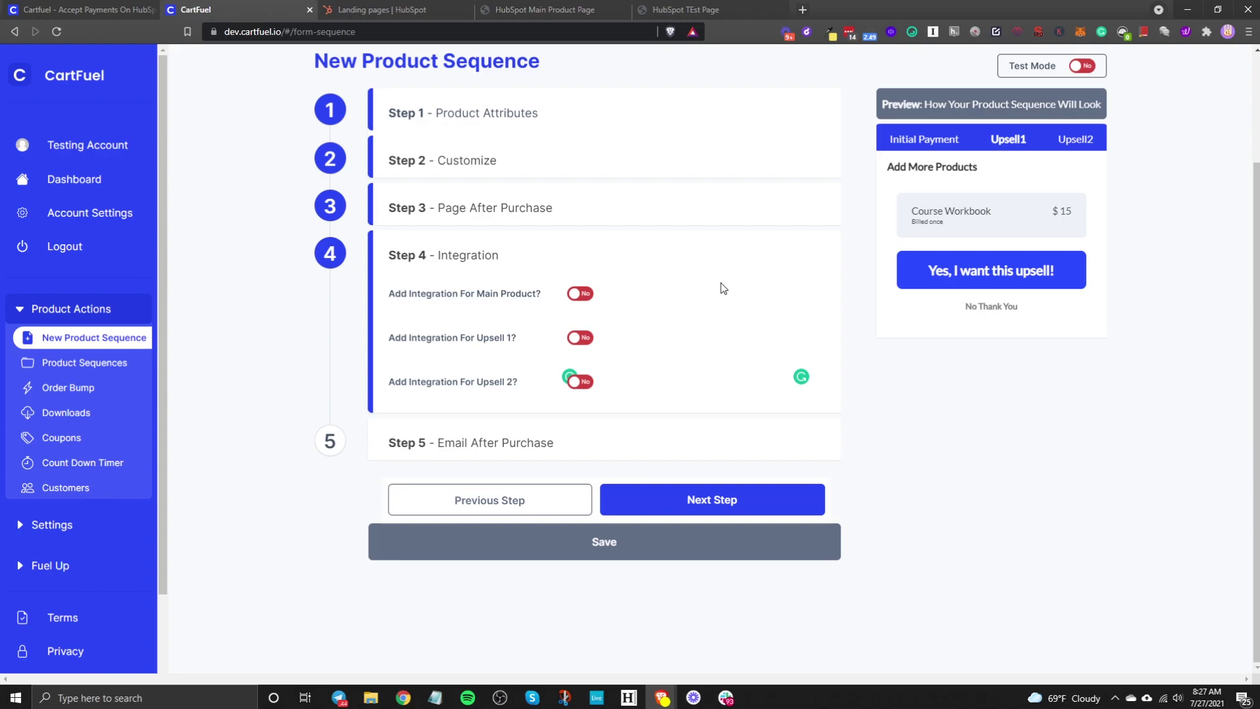
Step: Leave the Step 4 integration and Step 5 purchase email toggles set to No
{"action": "left_click", "coordinate": [580, 293]}
{"action": "left_click", "coordinate": [590, 370]}
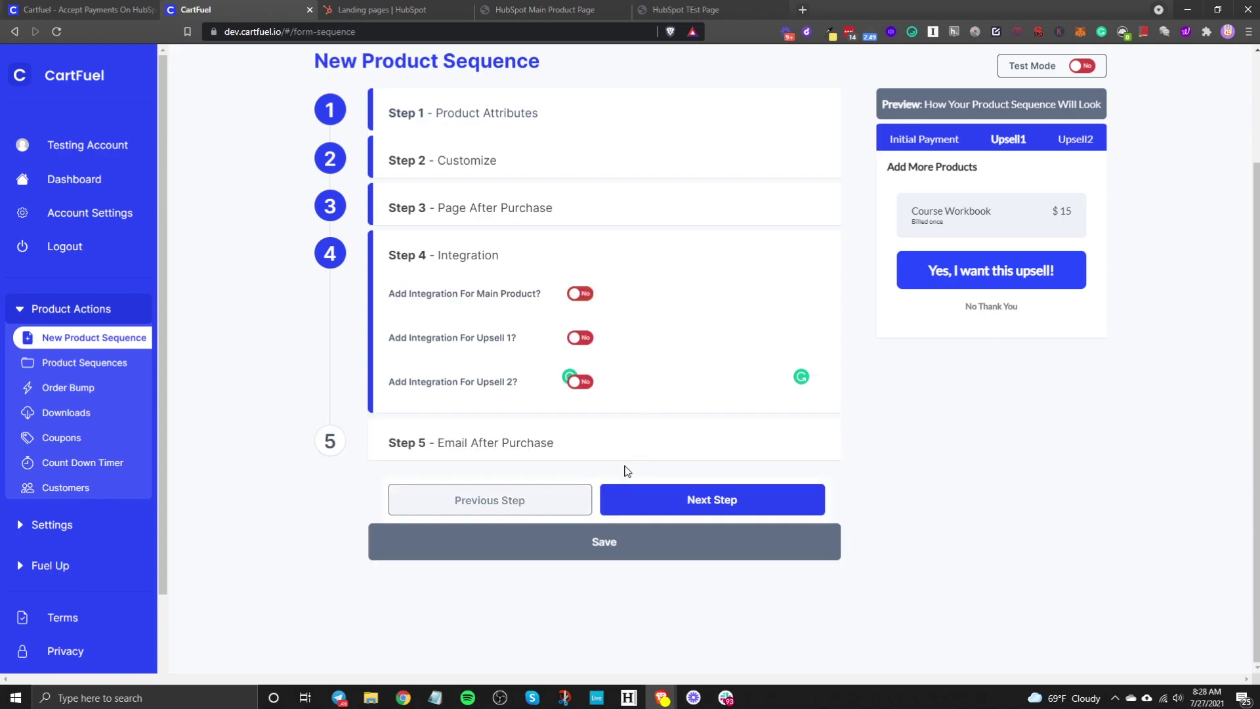
{"action": "left_click", "coordinate": [693, 497]}
{"action": "scroll", "coordinate": [554, 385], "scroll_direction": "down", "scroll_amount": 3}
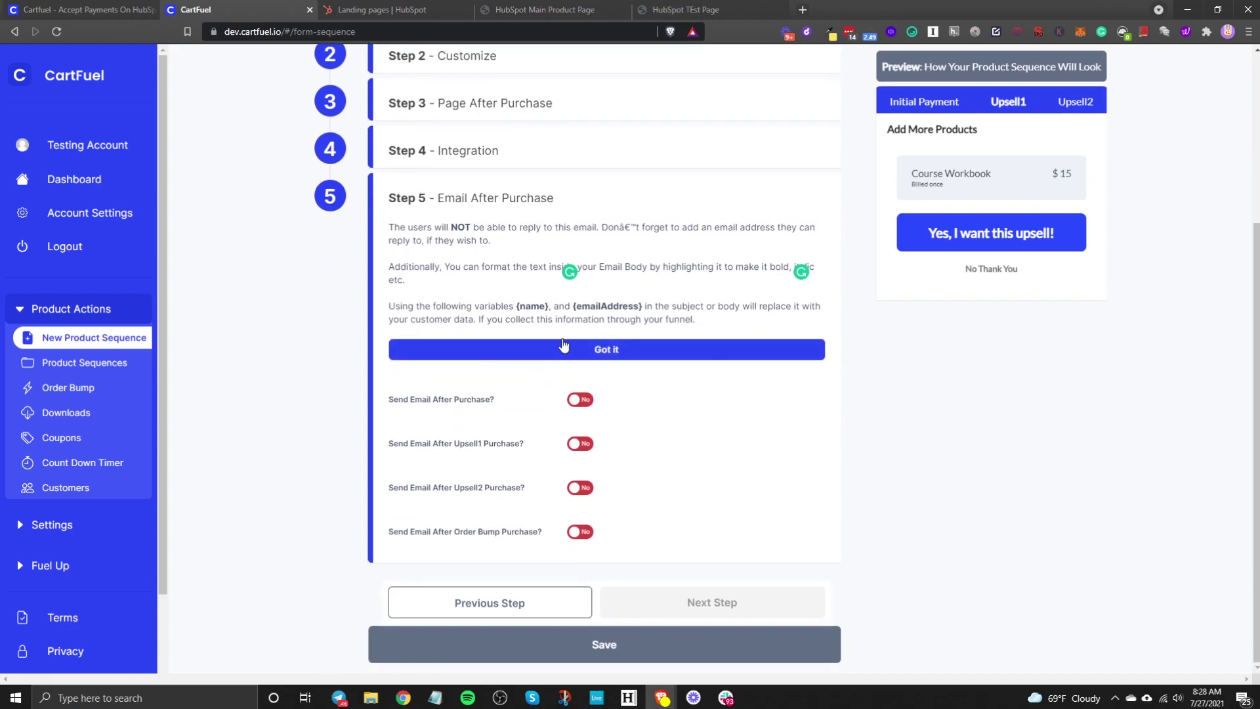
{"action": "left_click", "coordinate": [576, 402]}
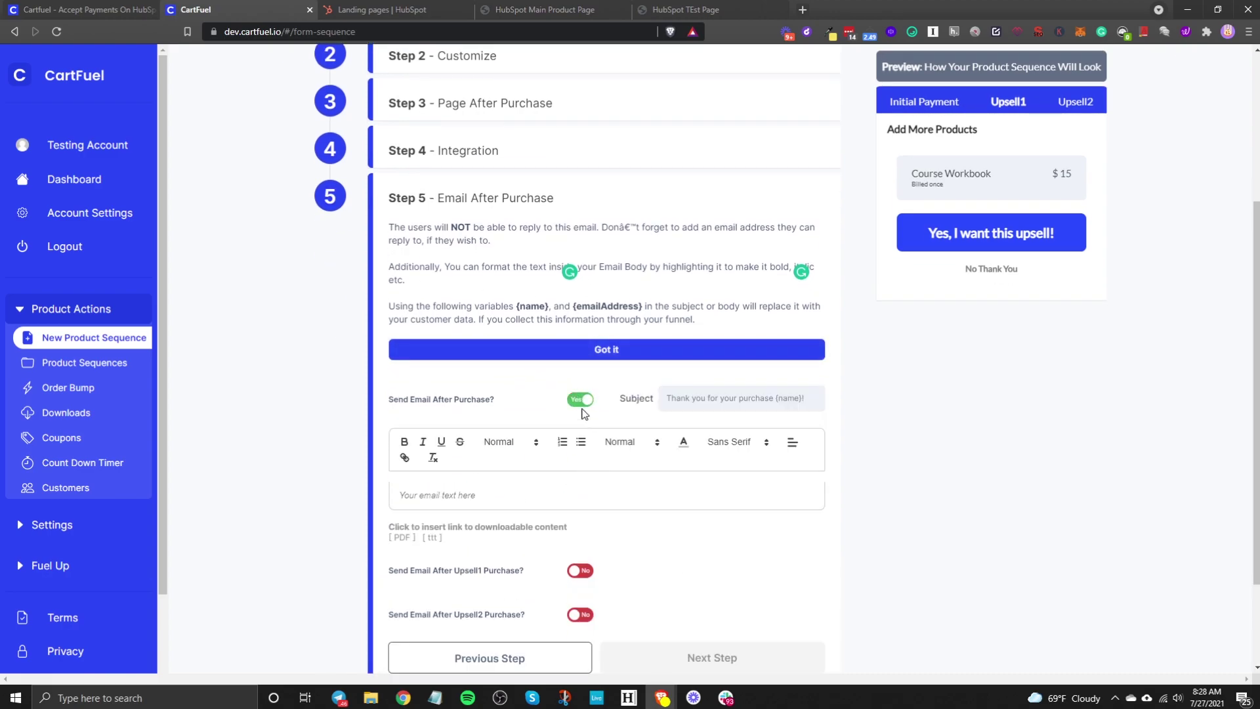
{"action": "left_click", "coordinate": [580, 400]}
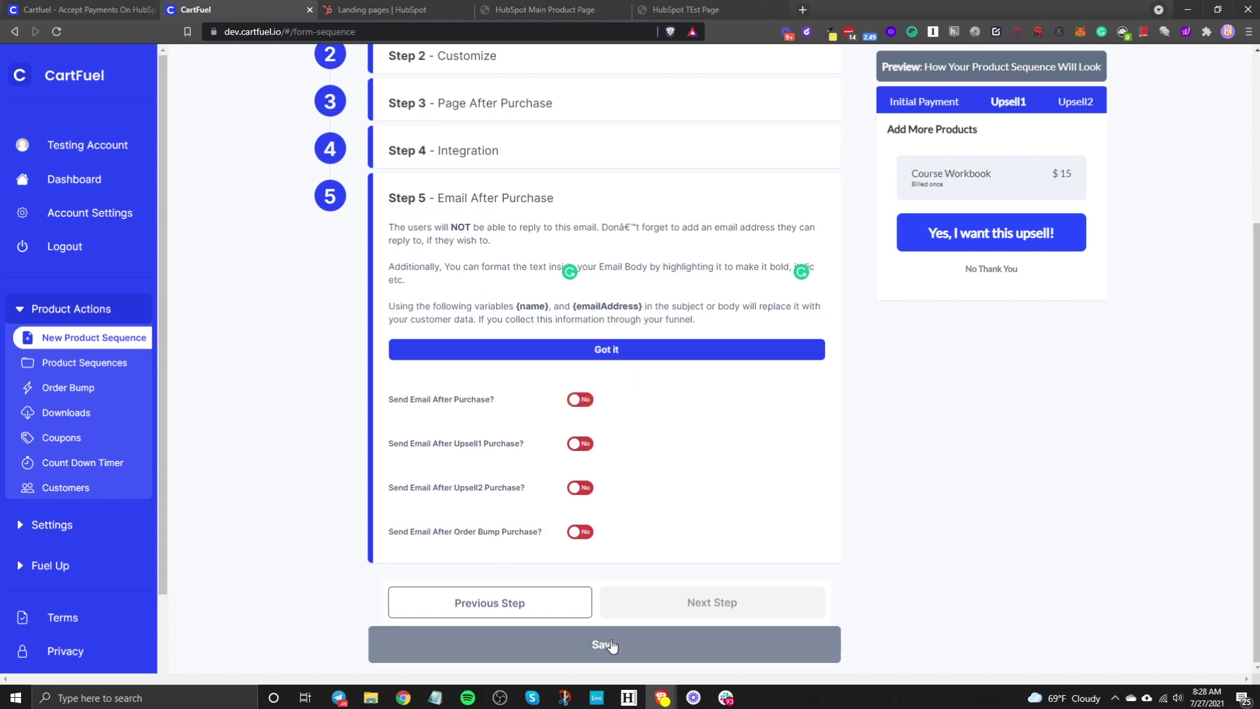
Step: Save the product sequence and review its Main Product and Upsell #1 embed codes
{"action": "left_click", "coordinate": [607, 645]}
{"action": "scroll", "coordinate": [679, 406], "scroll_direction": "down", "scroll_amount": 1}
{"action": "scroll", "coordinate": [679, 407], "scroll_direction": "down", "scroll_amount": 3}
{"action": "scroll", "coordinate": [682, 379], "scroll_direction": "up", "scroll_amount": 4}
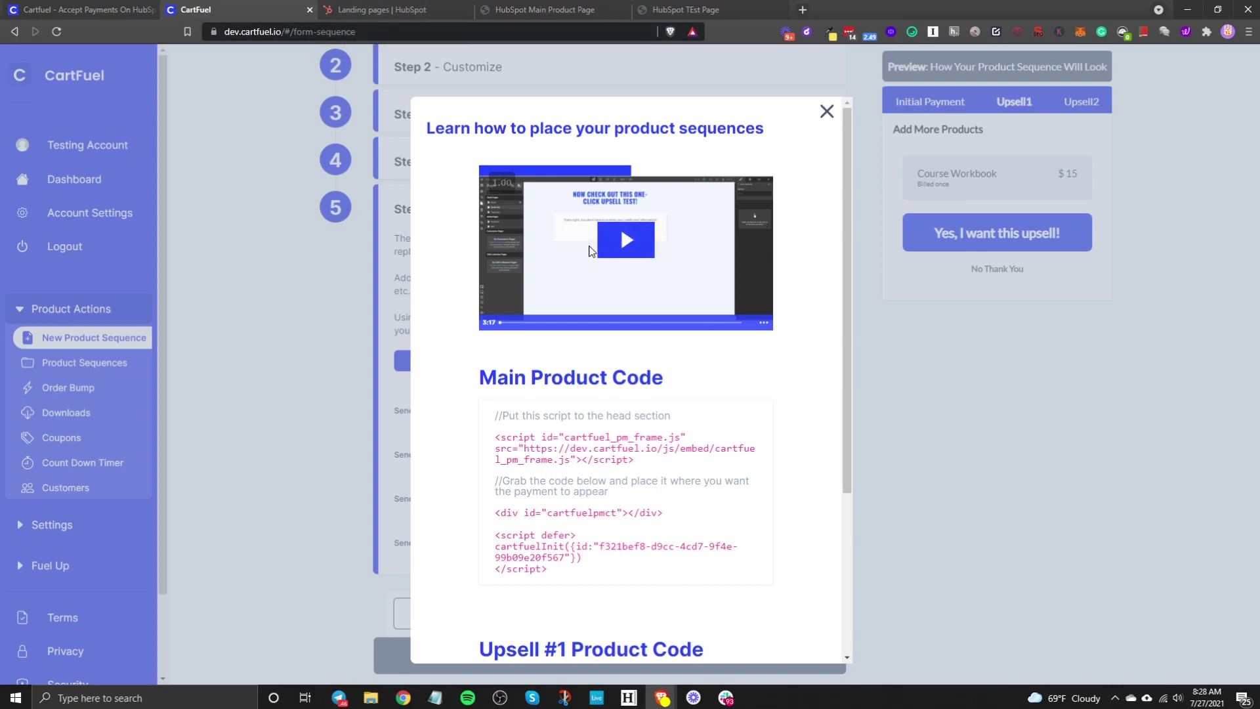
{"action": "scroll", "coordinate": [578, 315], "scroll_direction": "down", "scroll_amount": 4}
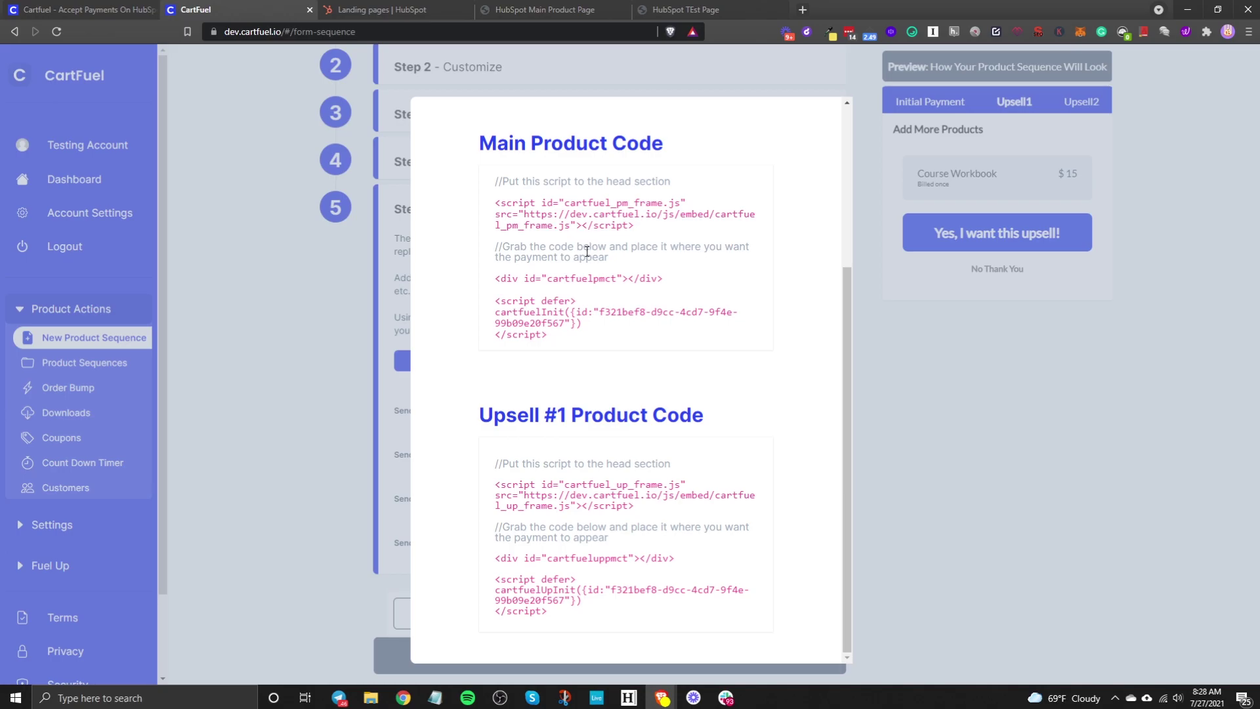
{"action": "left_click", "coordinate": [383, 7]}
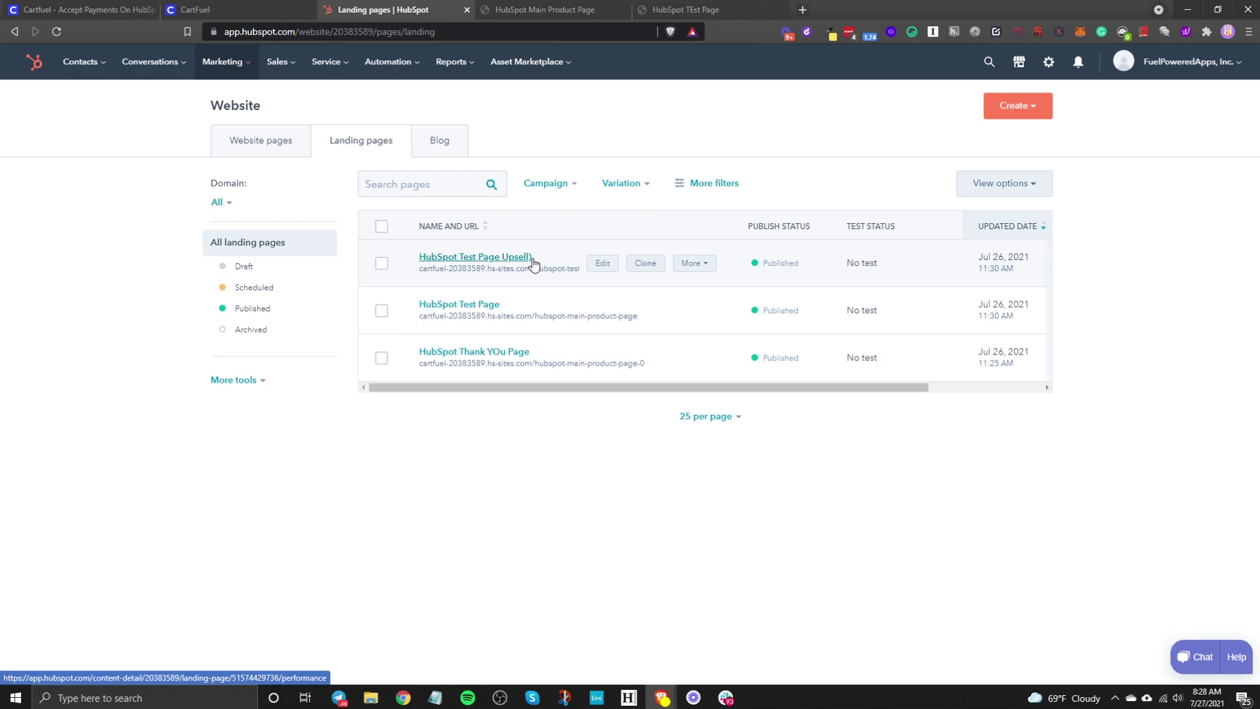
Step: Go to HubSpot's Asset Marketplace from the Marketplaces menu
{"action": "left_click", "coordinate": [242, 9]}
{"action": "key", "text": "ctrl+Tab"}
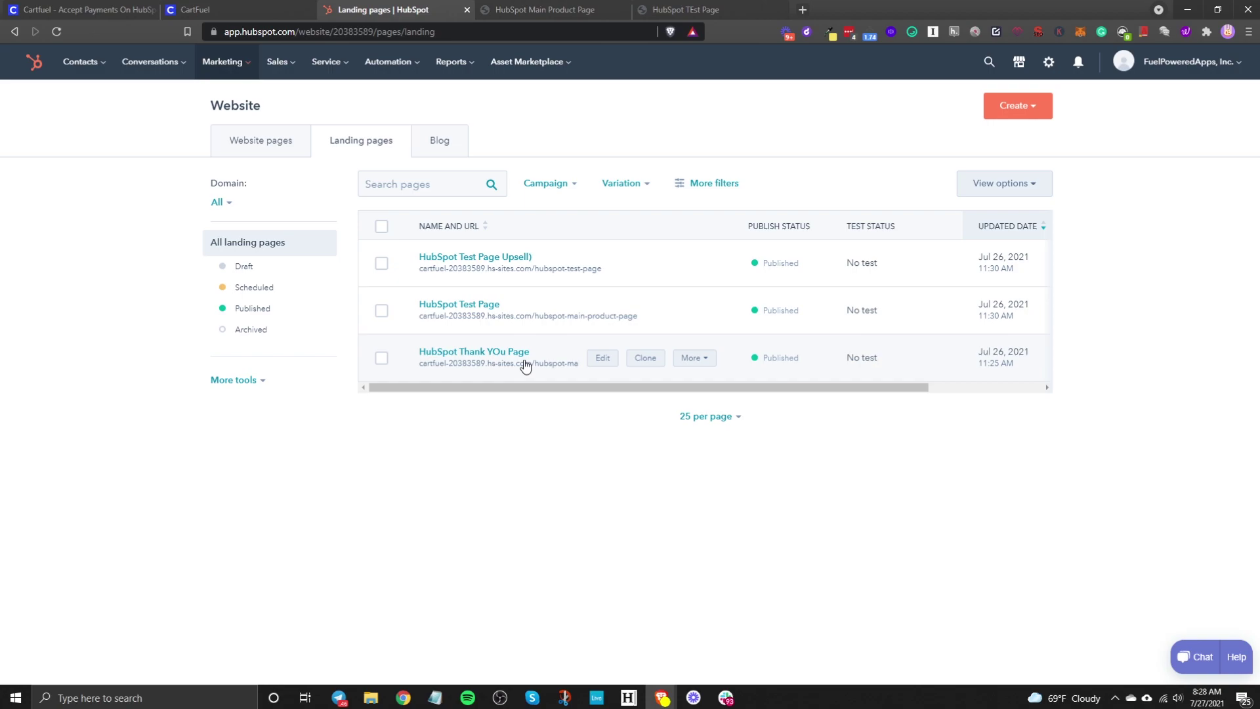
{"action": "left_click", "coordinate": [1022, 66]}
{"action": "left_click", "coordinate": [985, 194]}
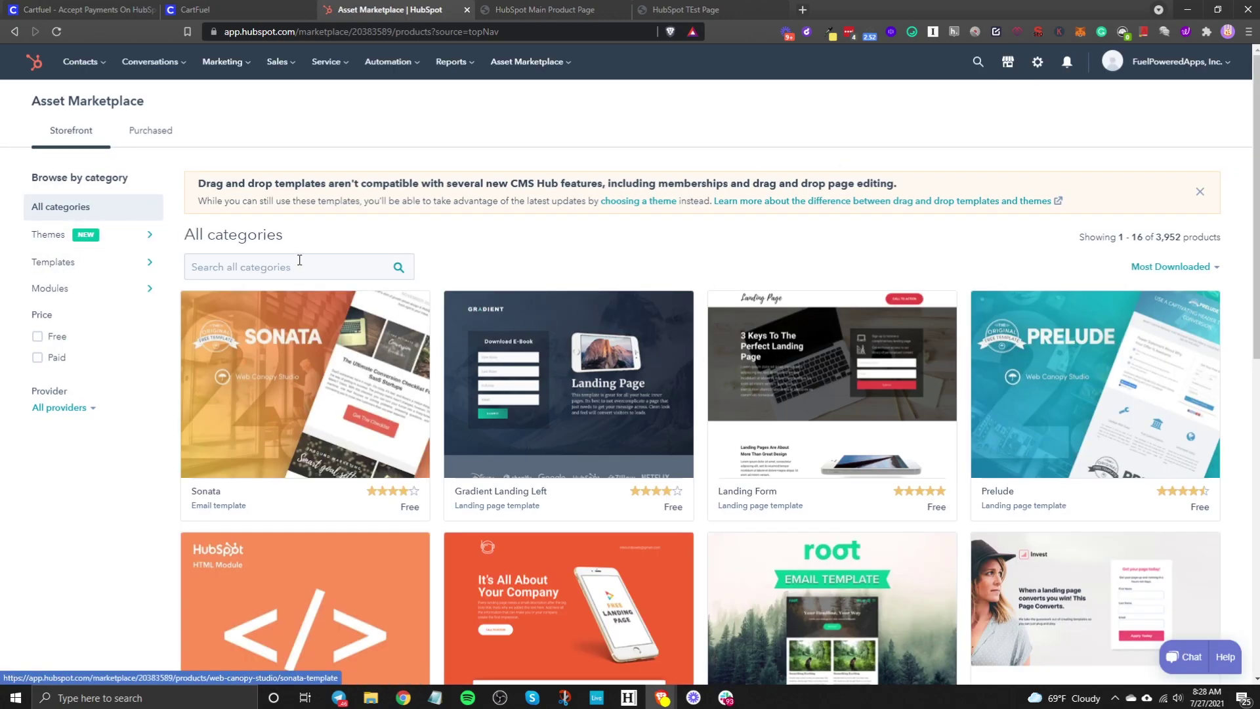
Step: Search 'html', confirm the HTML module is installed, then go to Website Pages
{"action": "left_click", "coordinate": [302, 262]}
{"action": "type", "text": "html"}
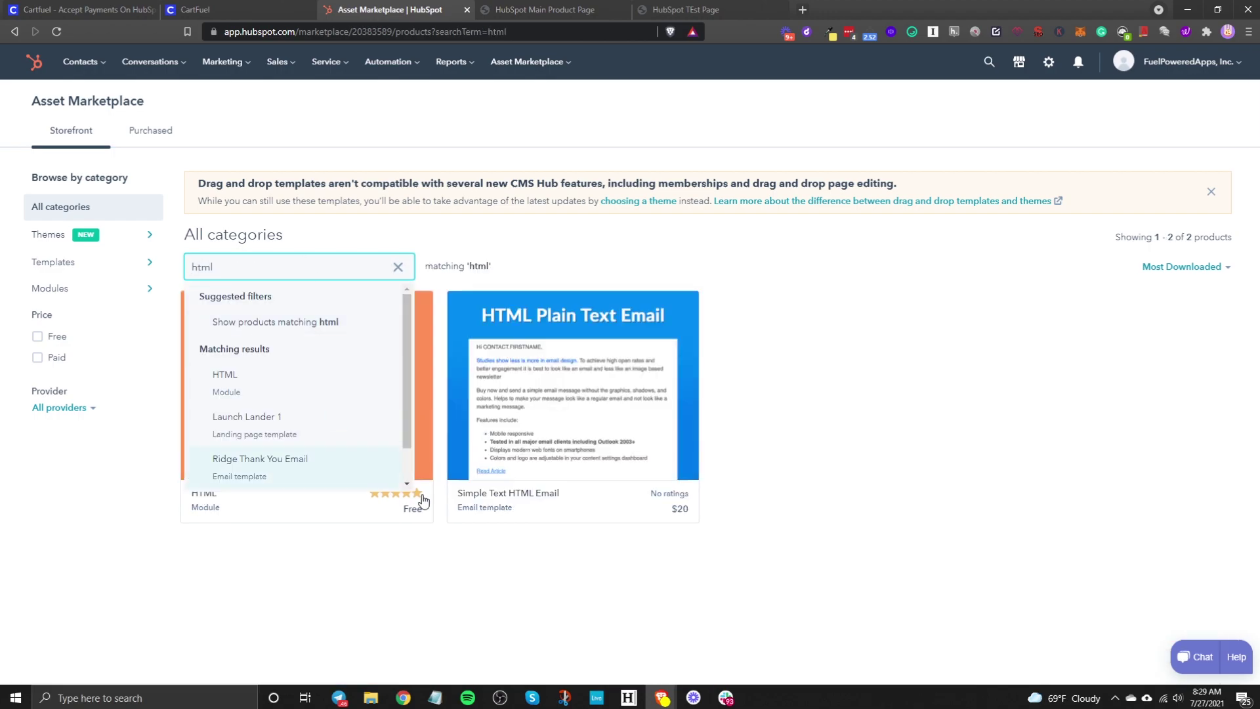
{"action": "left_click", "coordinate": [424, 500]}
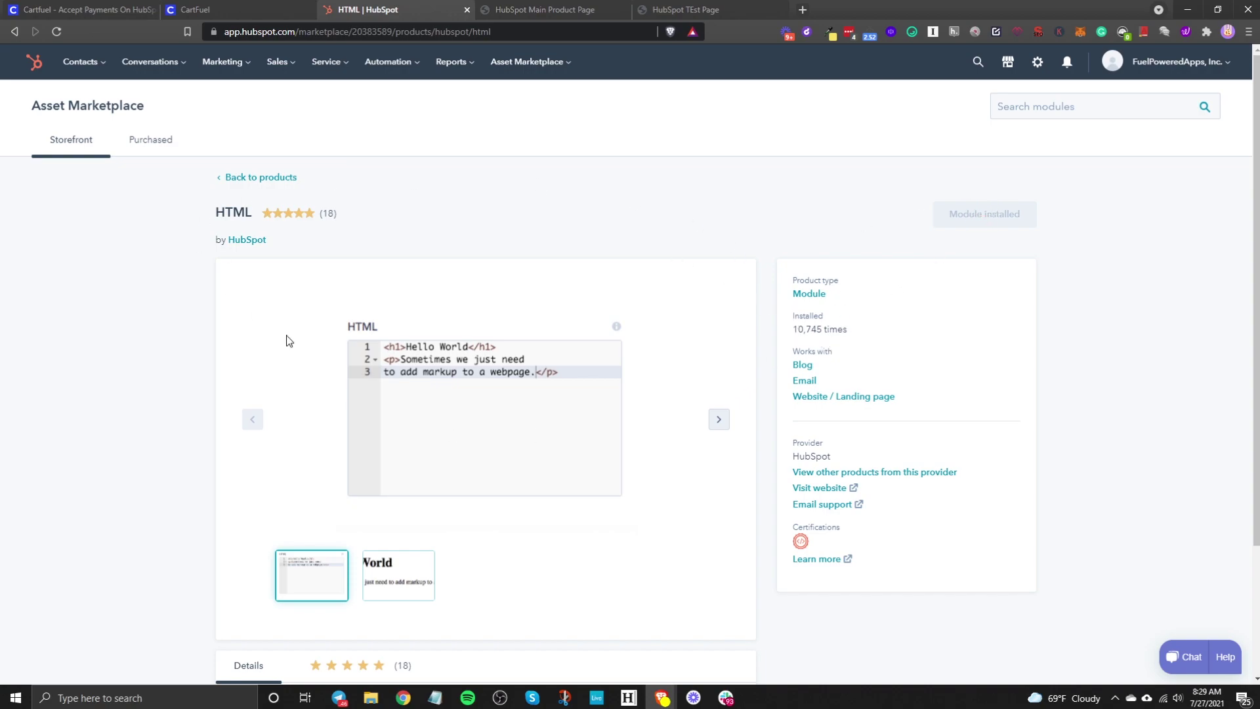
{"action": "mouse_move", "coordinate": [252, 74]}
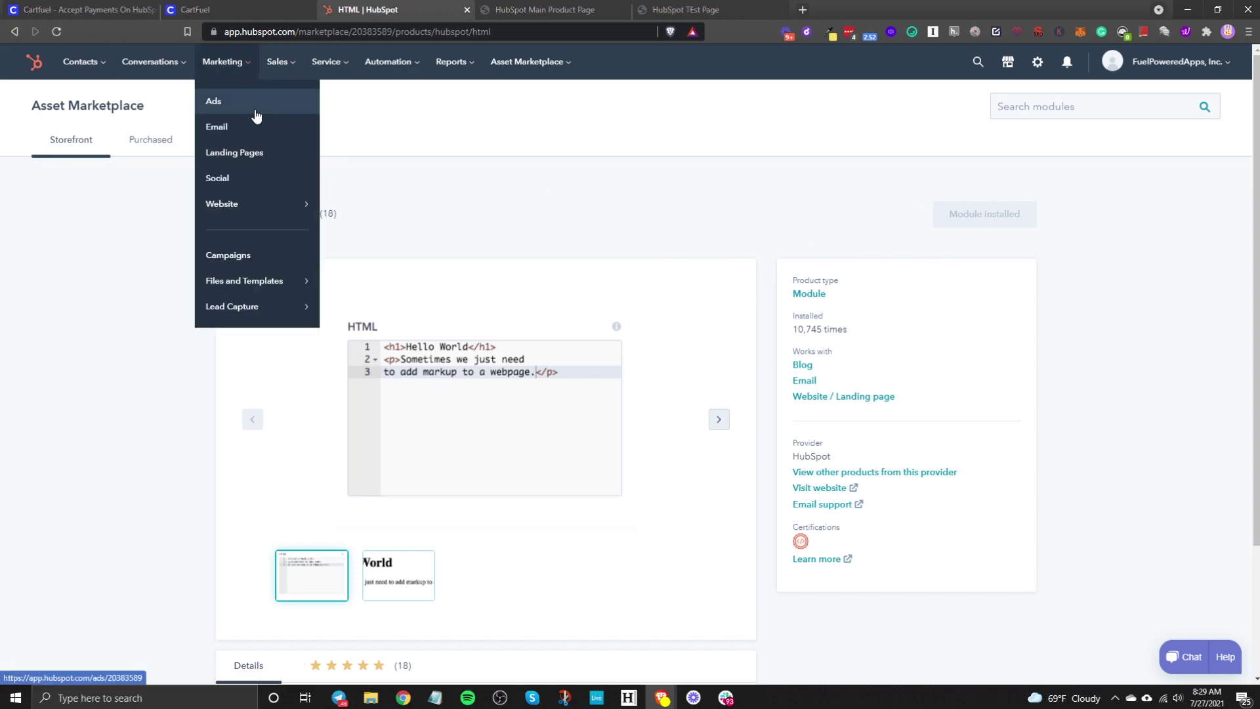
{"action": "mouse_move", "coordinate": [268, 209]}
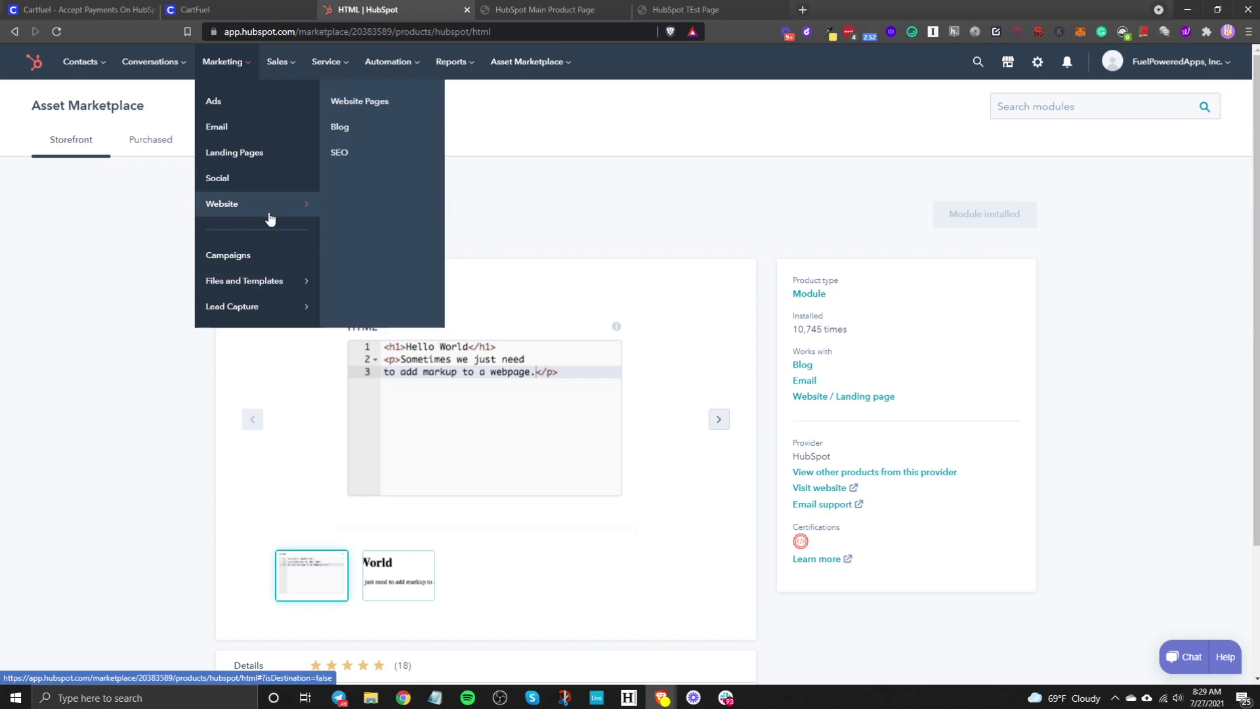
{"action": "left_click", "coordinate": [378, 99]}
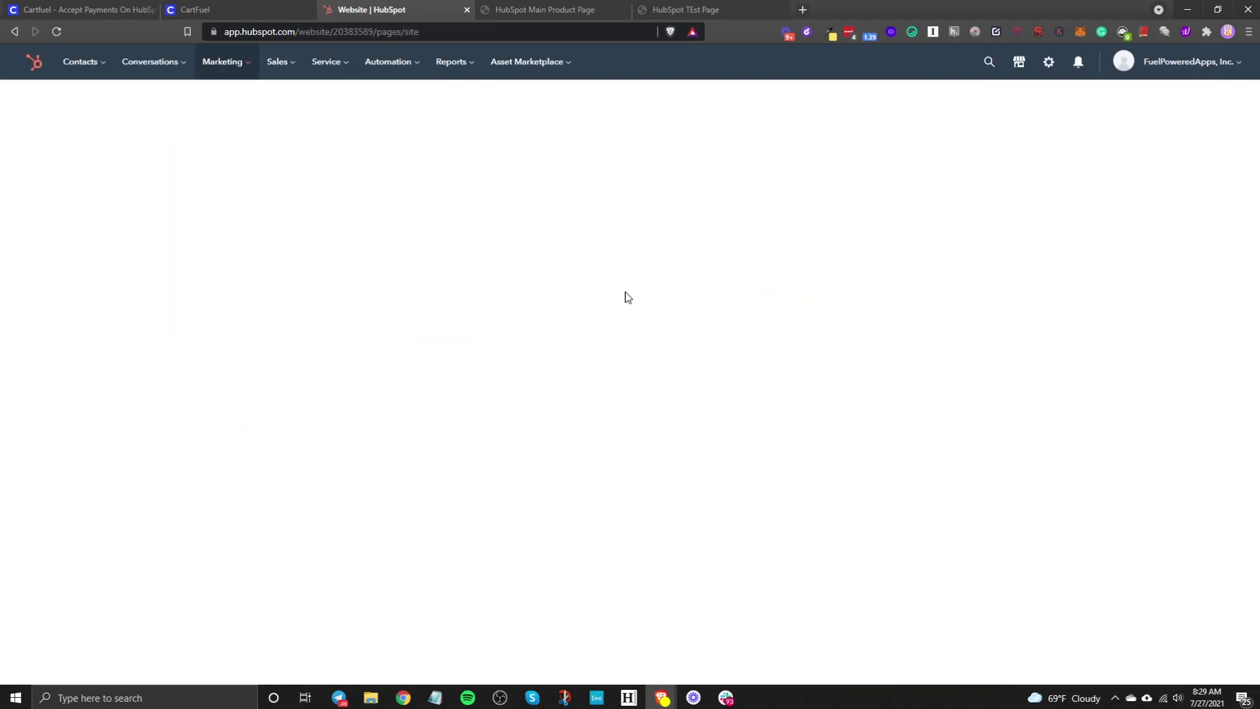
Step: Open HubSpot Test Page in the editor and scroll to its $12.00 Complete Checkout block
{"action": "left_click", "coordinate": [353, 148]}
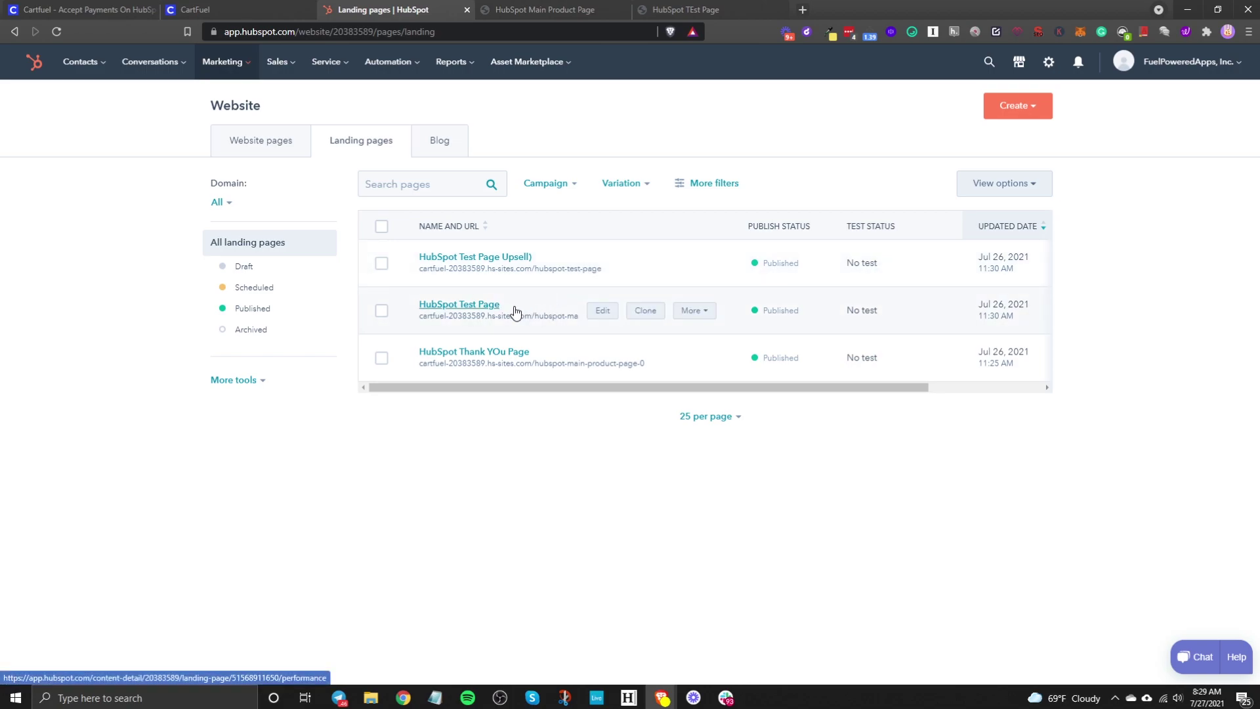
{"action": "left_click", "coordinate": [601, 312]}
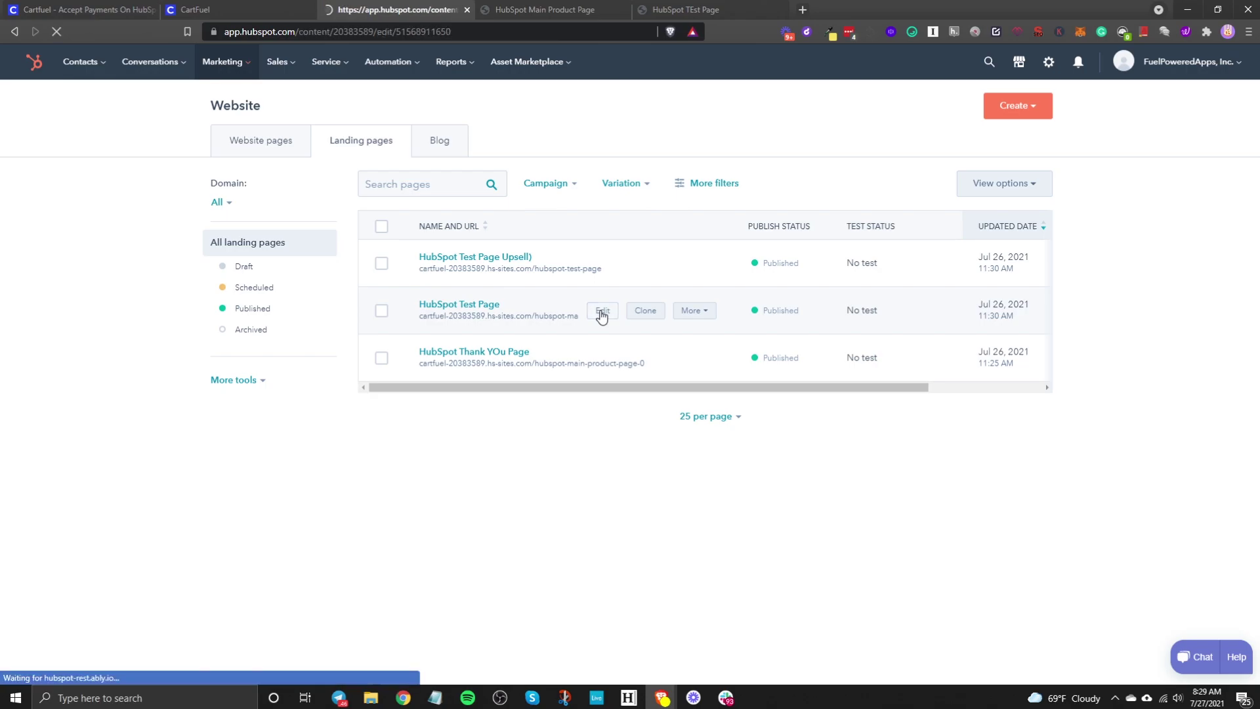
{"action": "left_click", "coordinate": [245, 8]}
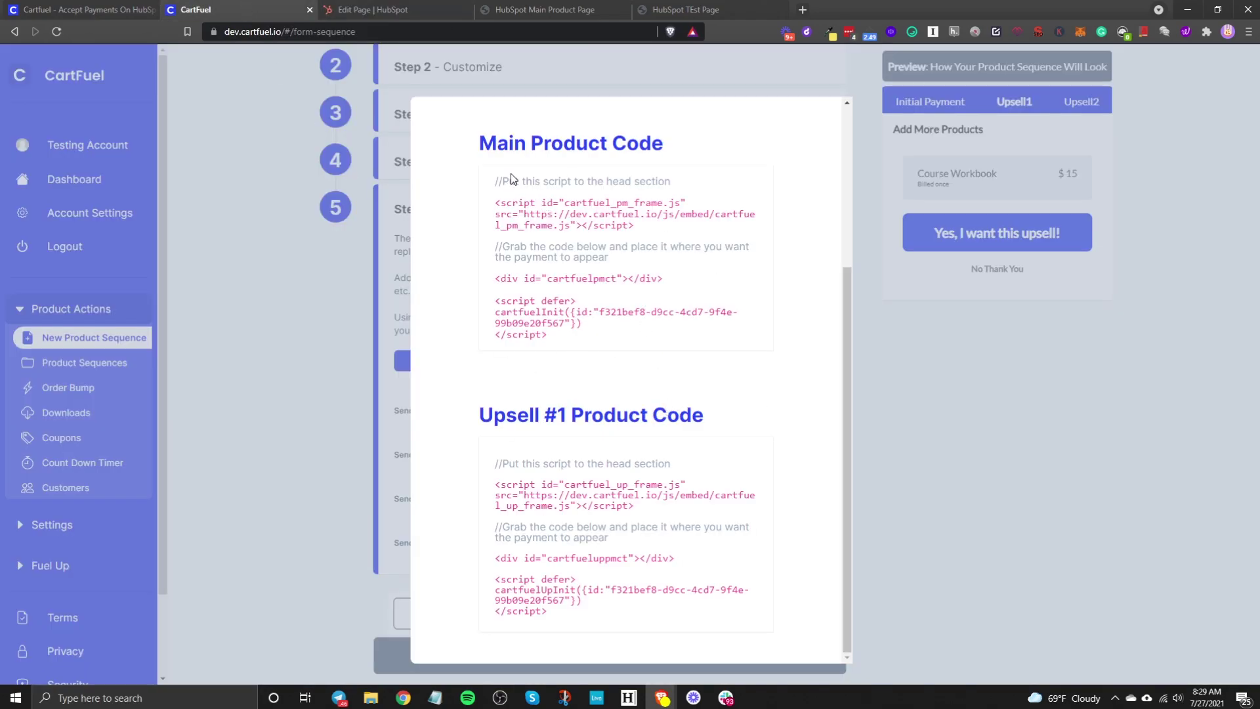
{"action": "scroll", "coordinate": [518, 230], "scroll_direction": "up", "scroll_amount": 4}
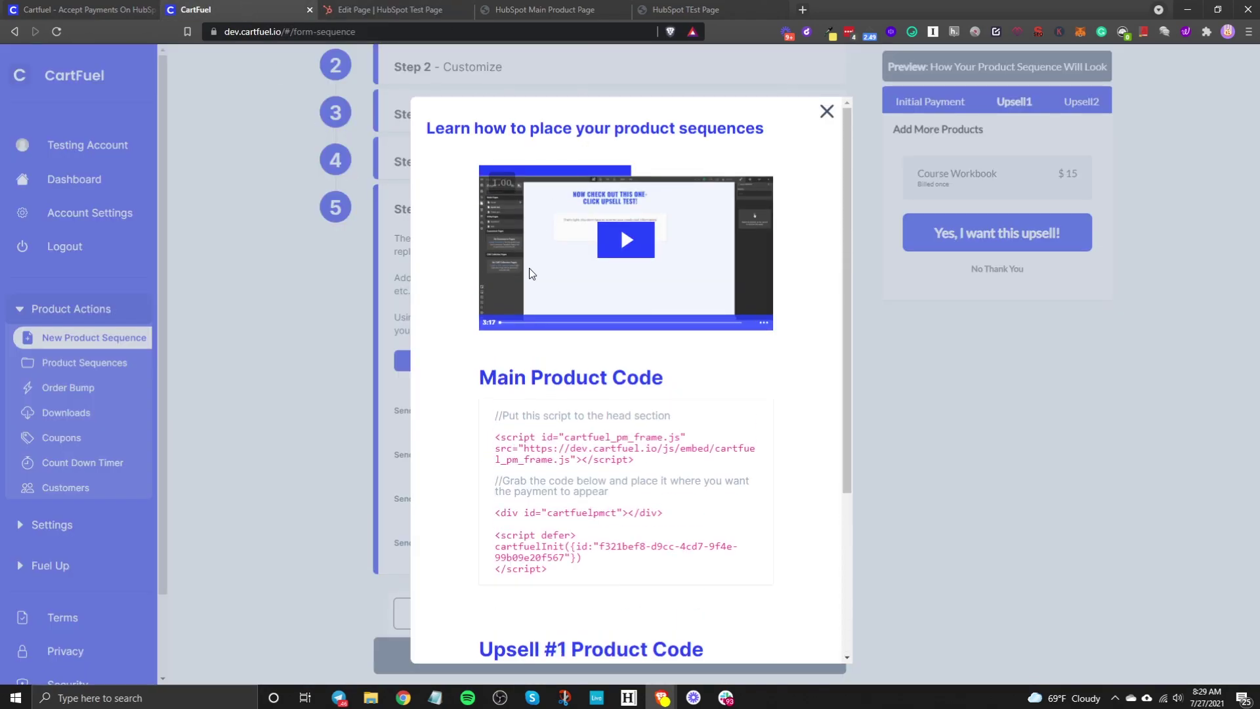
{"action": "left_click", "coordinate": [353, 8]}
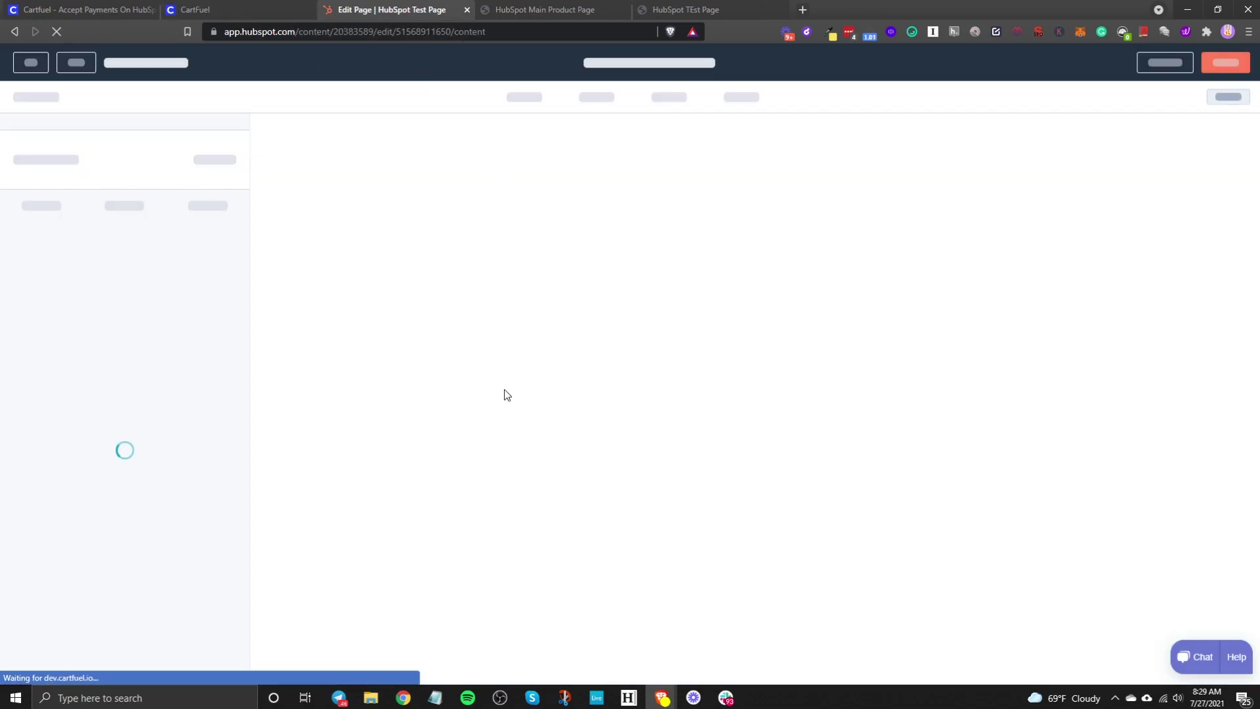
{"action": "scroll", "coordinate": [998, 541], "scroll_direction": "down", "scroll_amount": 1}
{"action": "scroll", "coordinate": [998, 542], "scroll_direction": "down", "scroll_amount": 2}
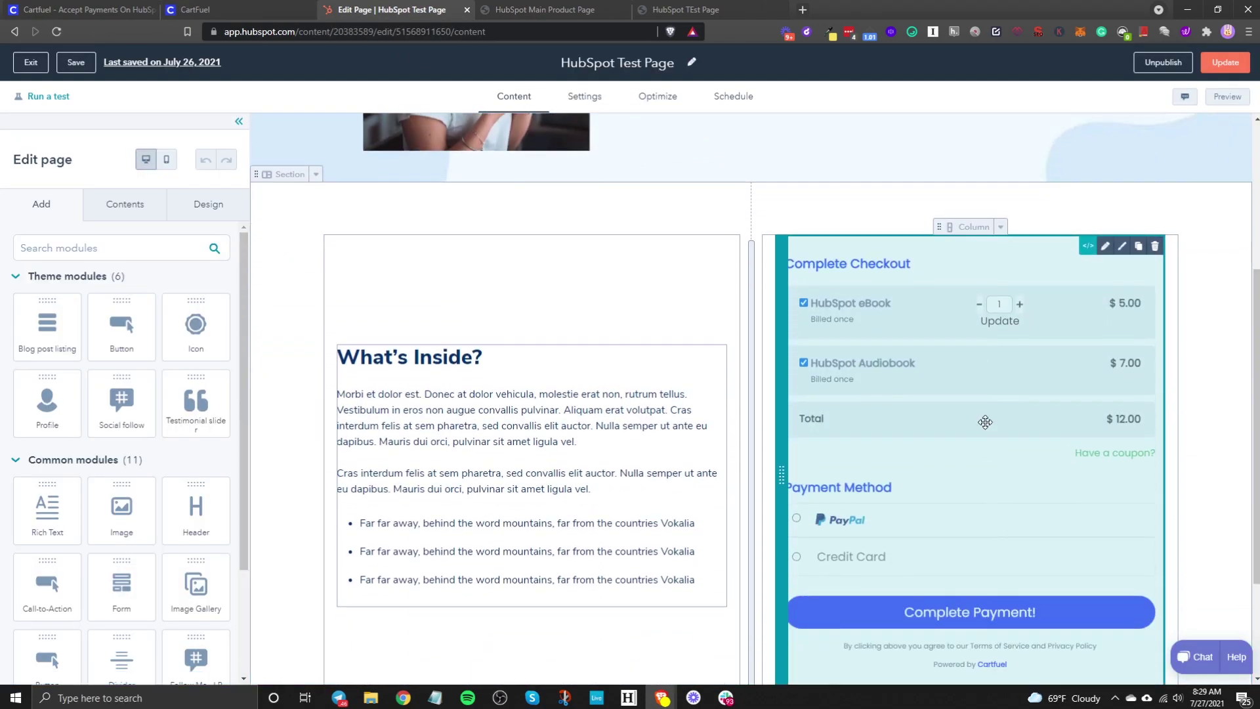
Step: Delete the old Complete Checkout embed and drop a new empty HTML module beside What's Inside
{"action": "left_click", "coordinate": [986, 422]}
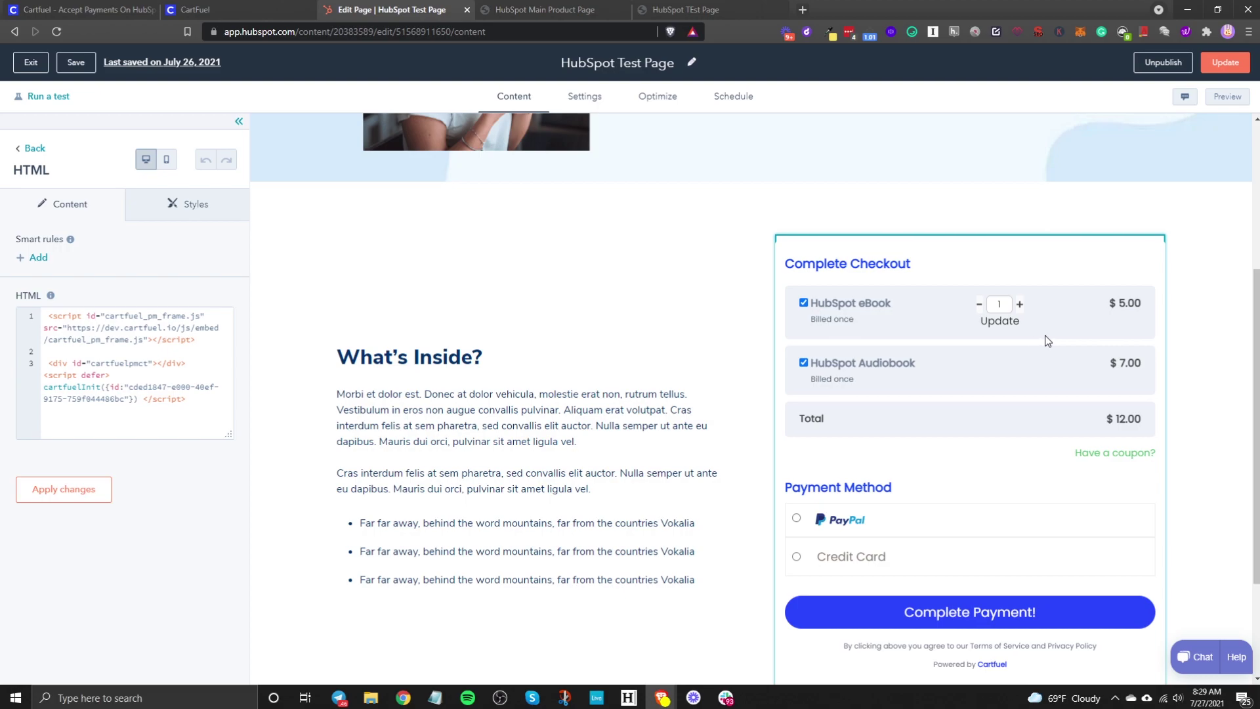
{"action": "left_click", "coordinate": [1207, 309]}
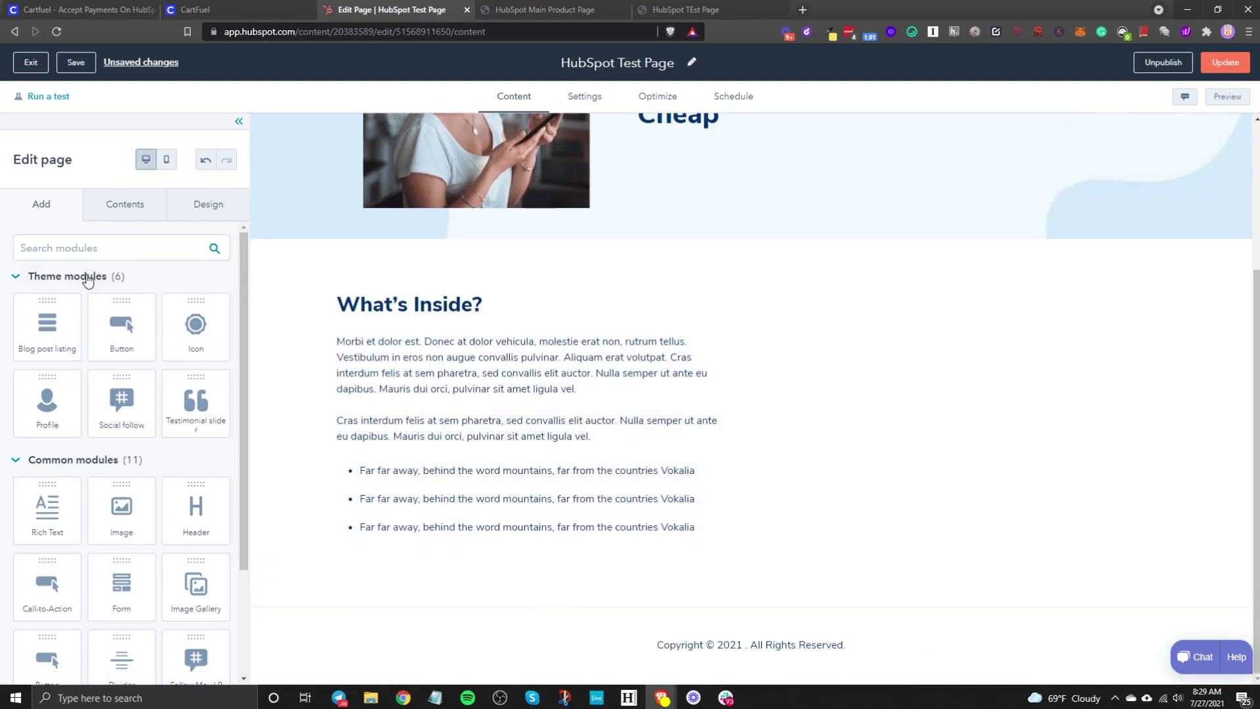
{"action": "left_click", "coordinate": [79, 247]}
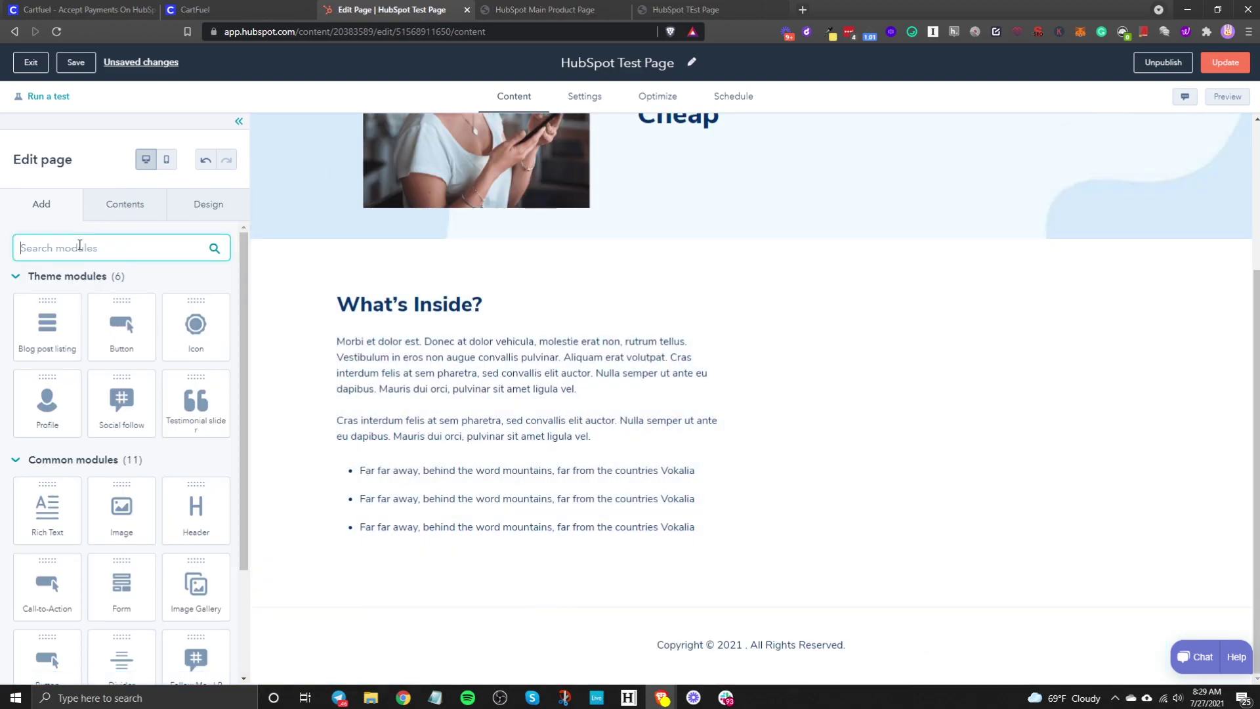
{"action": "type", "text": "html"}
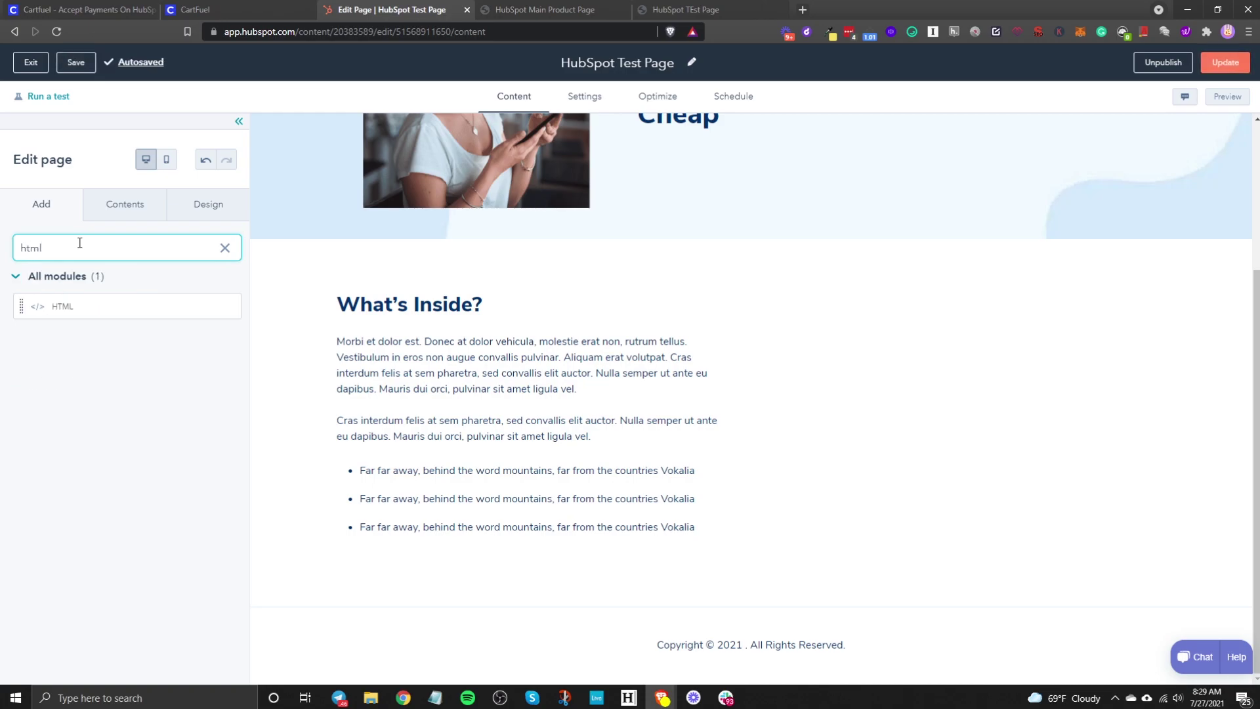
{"action": "left_click_drag", "start_coordinate": [81, 311], "coordinate": [945, 393]}
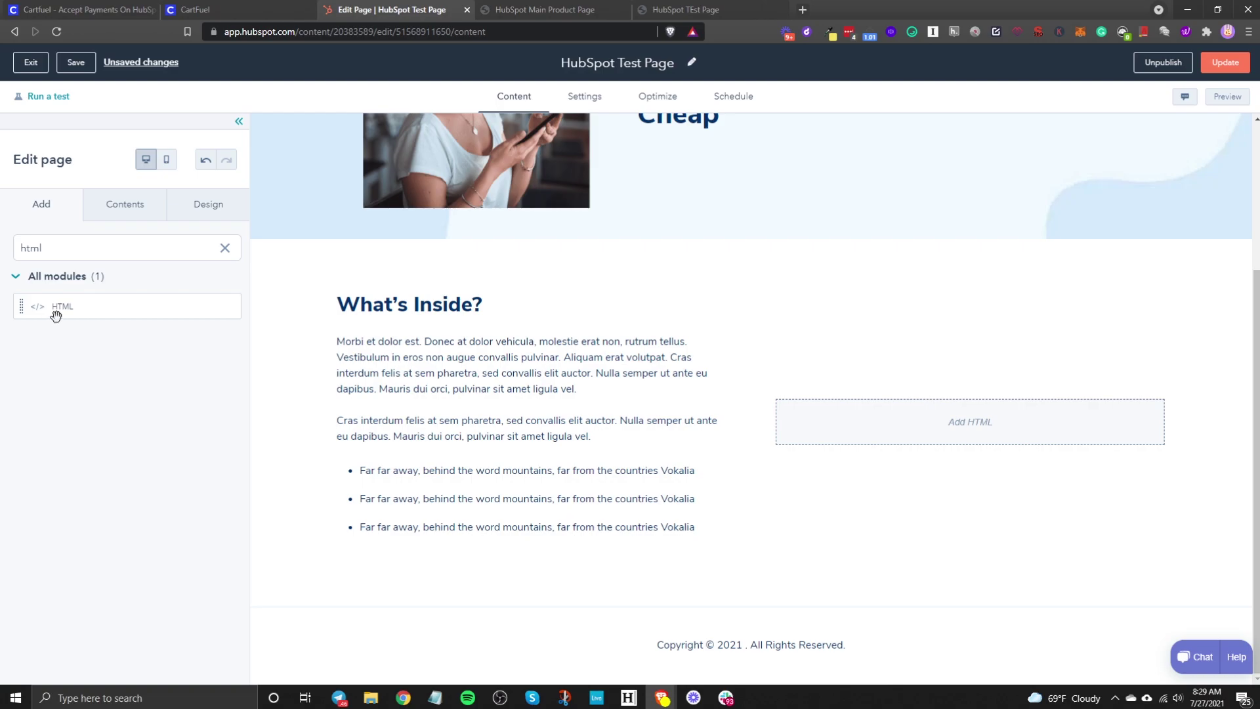
{"action": "left_click", "coordinate": [964, 421]}
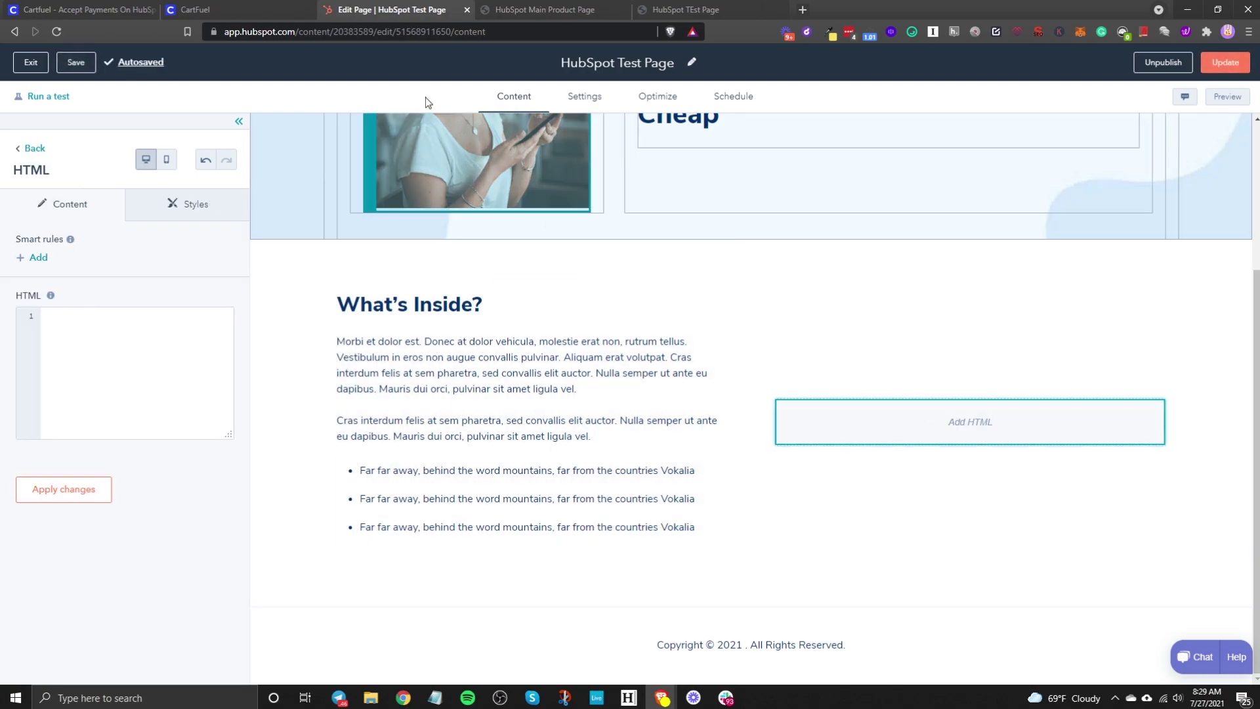
Step: Paste CartFuel's Main Product head script and checkout div/init code into the HTML module and apply
{"action": "left_click", "coordinate": [247, 7]}
{"action": "left_click", "coordinate": [600, 457]}
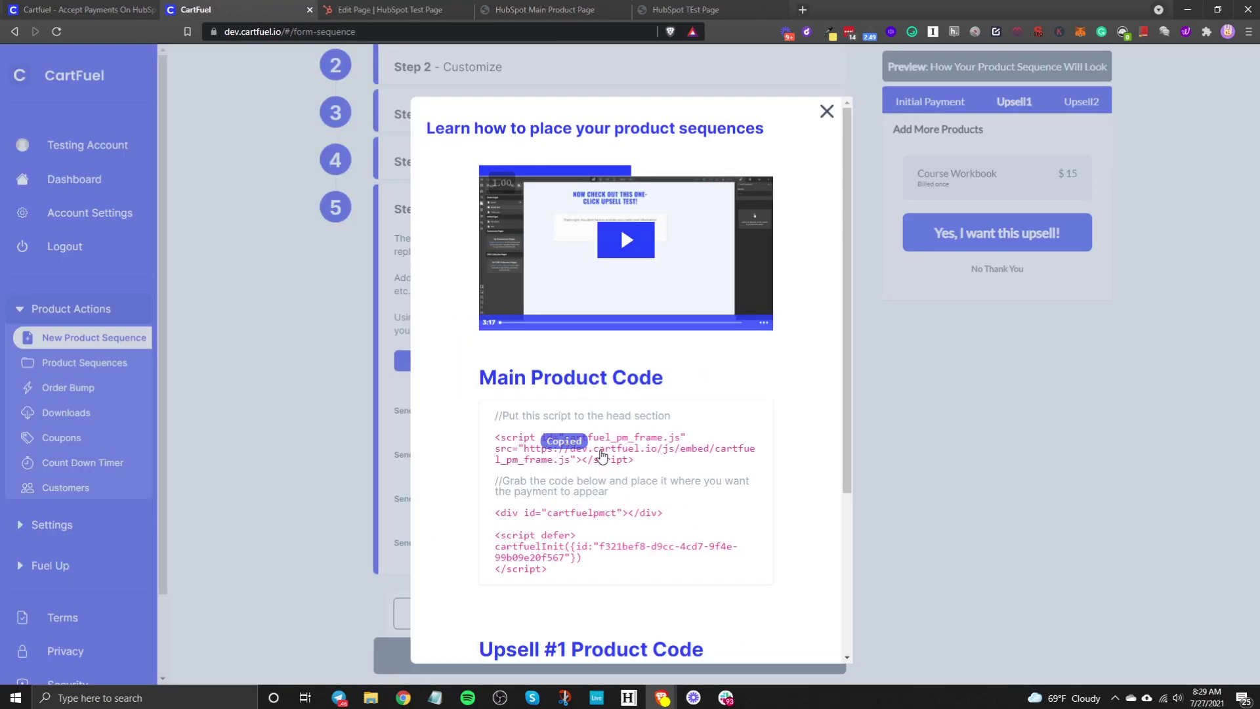
{"action": "left_click", "coordinate": [391, 10]}
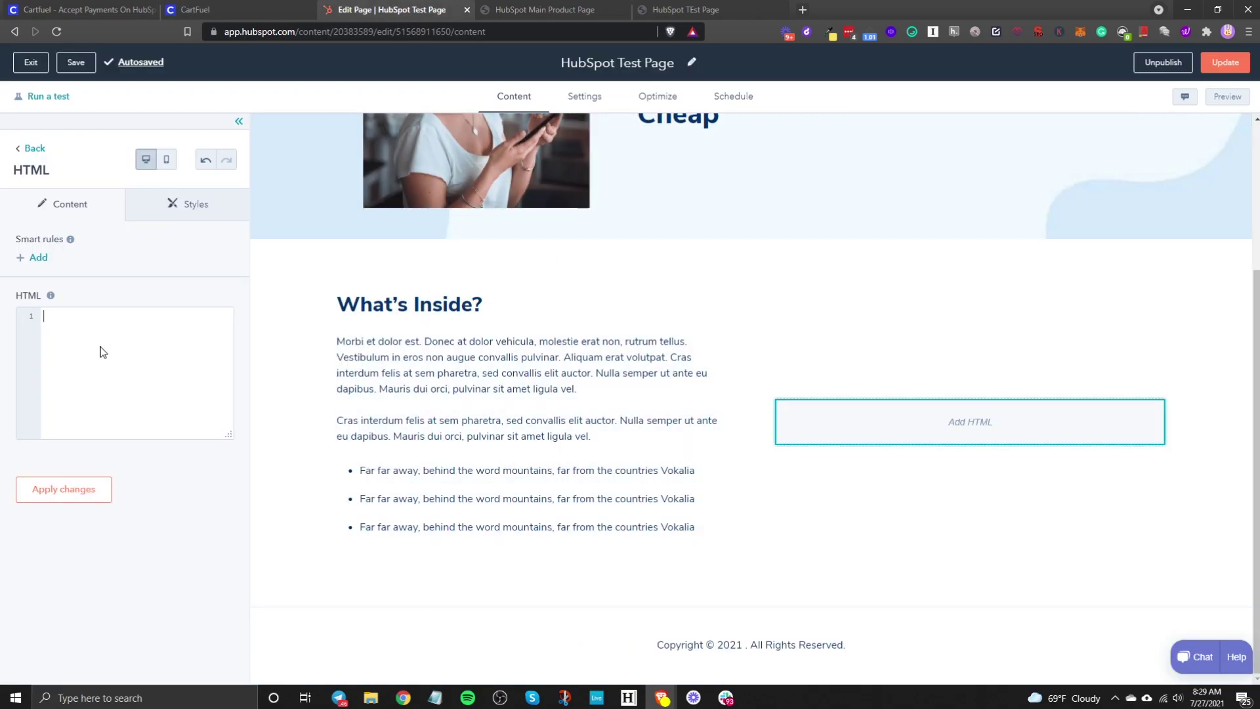
{"action": "key", "text": "ctrl+v"}
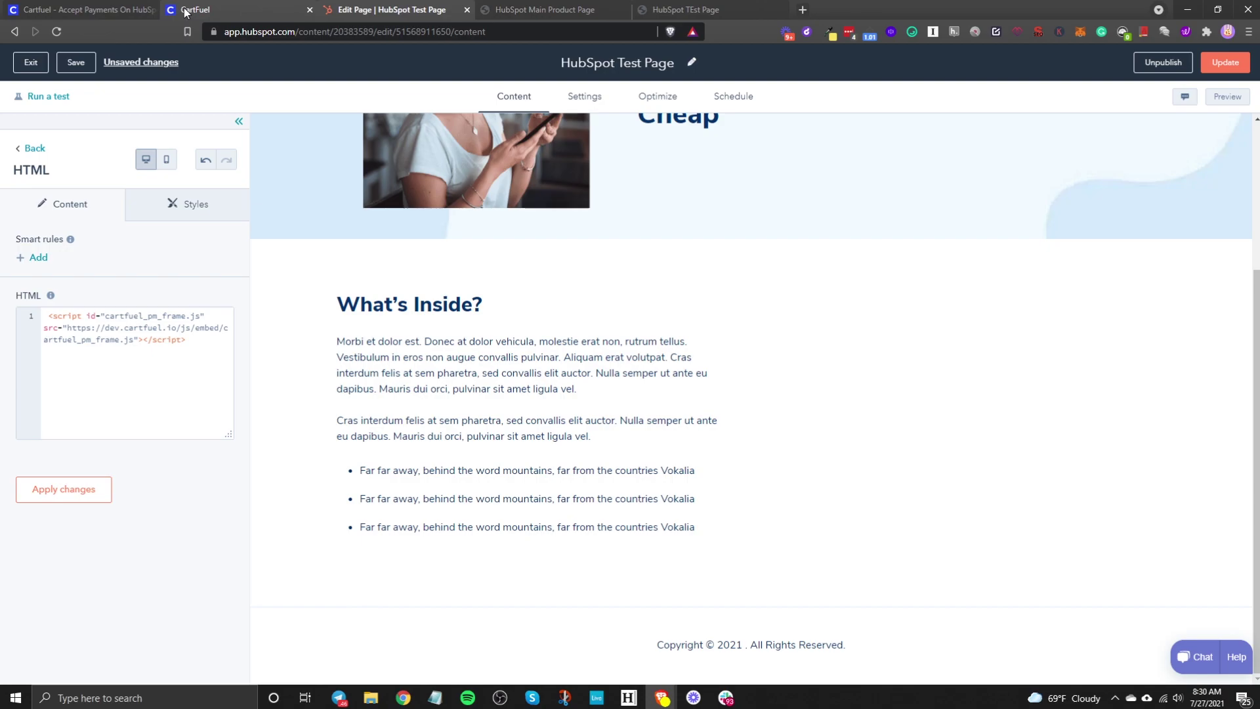
{"action": "left_click", "coordinate": [199, 10]}
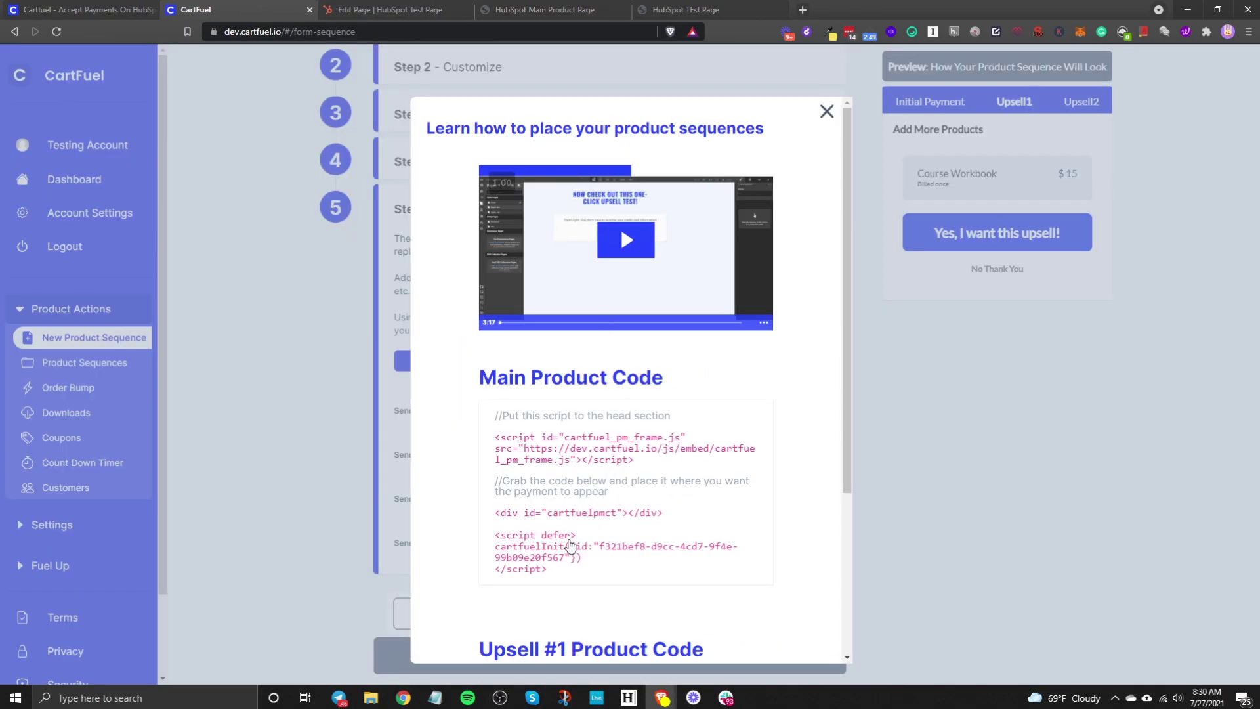
{"action": "left_click", "coordinate": [581, 512]}
{"action": "left_click", "coordinate": [402, 6]}
{"action": "left_click", "coordinate": [127, 416]}
{"action": "key", "text": "Return"}
{"action": "key", "text": "ctrl+v"}
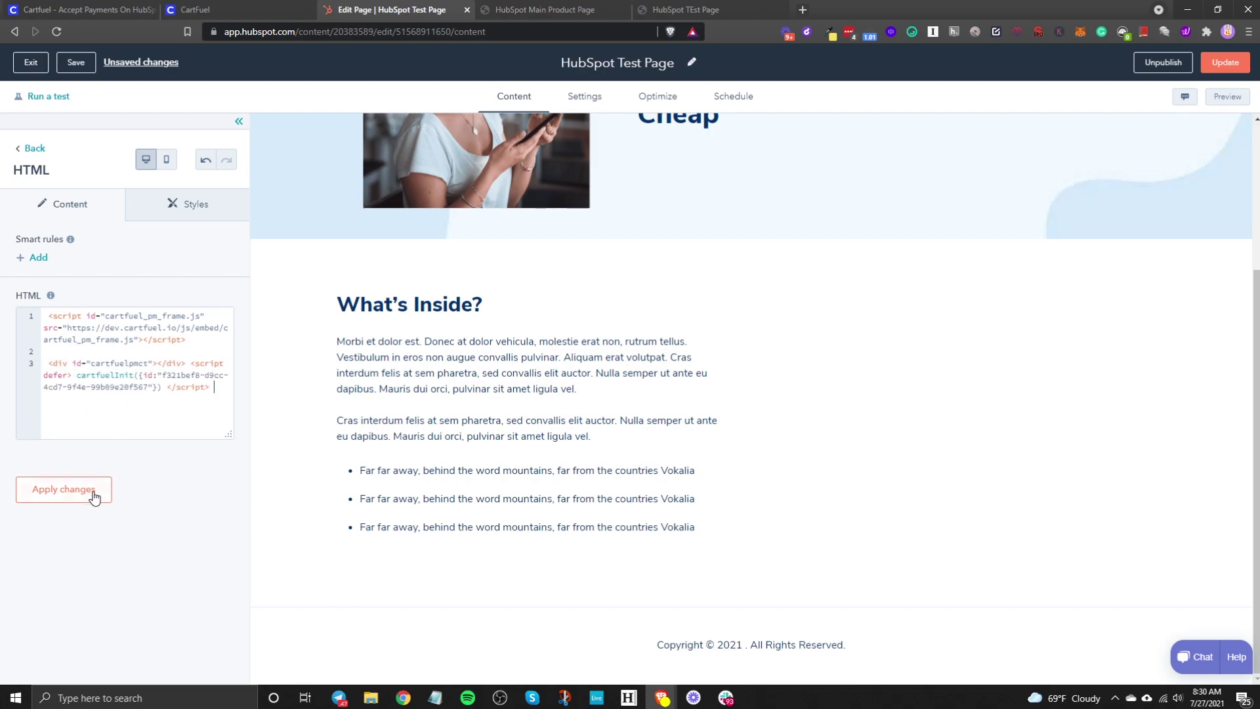
{"action": "left_click", "coordinate": [76, 500]}
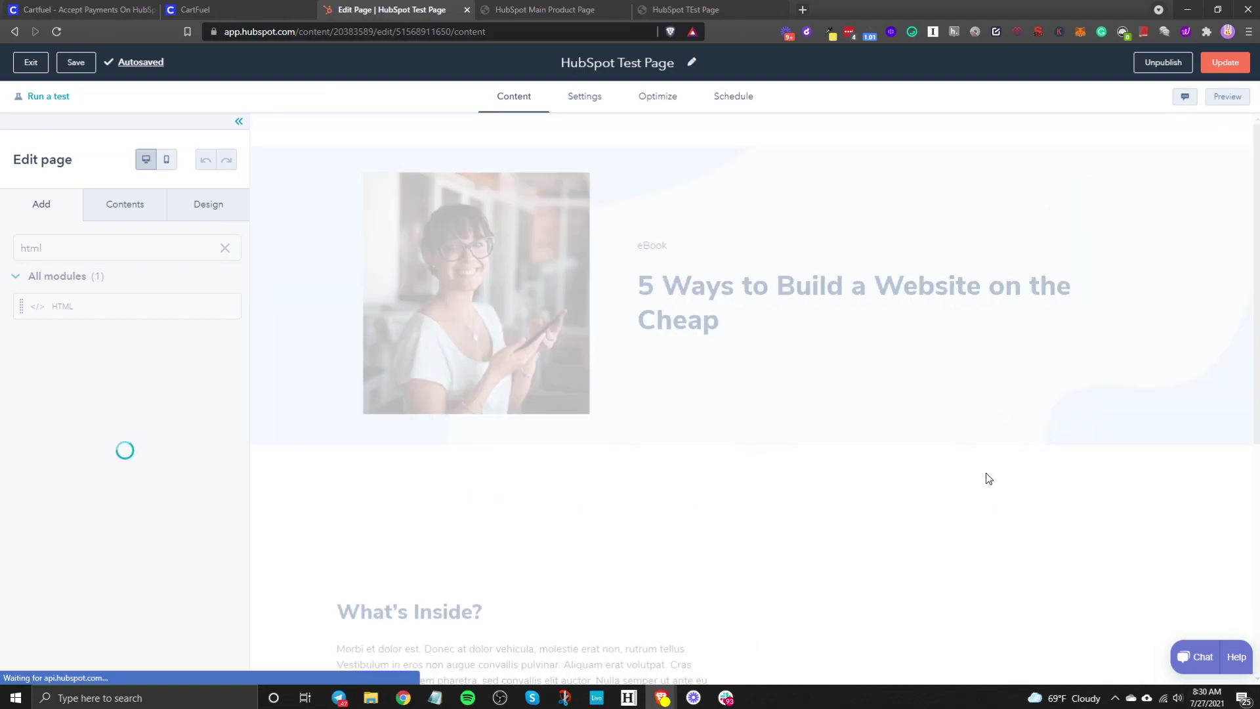
Step: Publish the updated HubSpot Test Page immediately
{"action": "scroll", "coordinate": [886, 533], "scroll_direction": "down", "scroll_amount": 5}
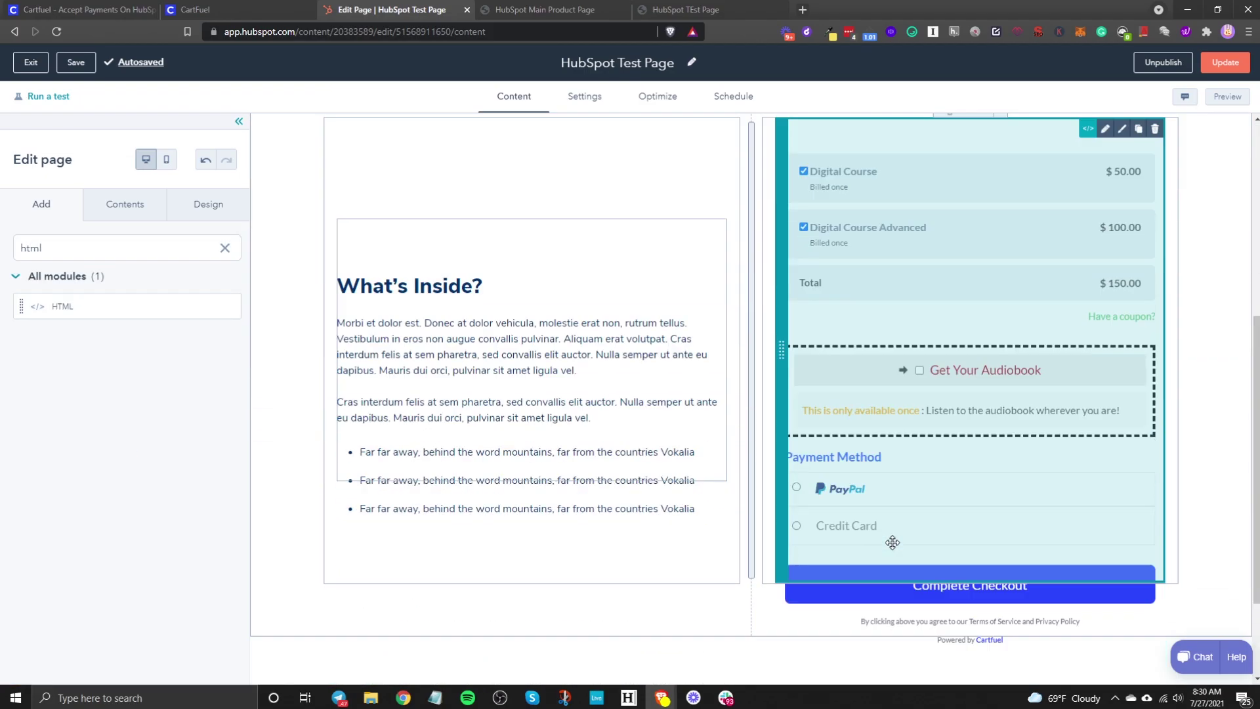
{"action": "left_click", "coordinate": [638, 501]}
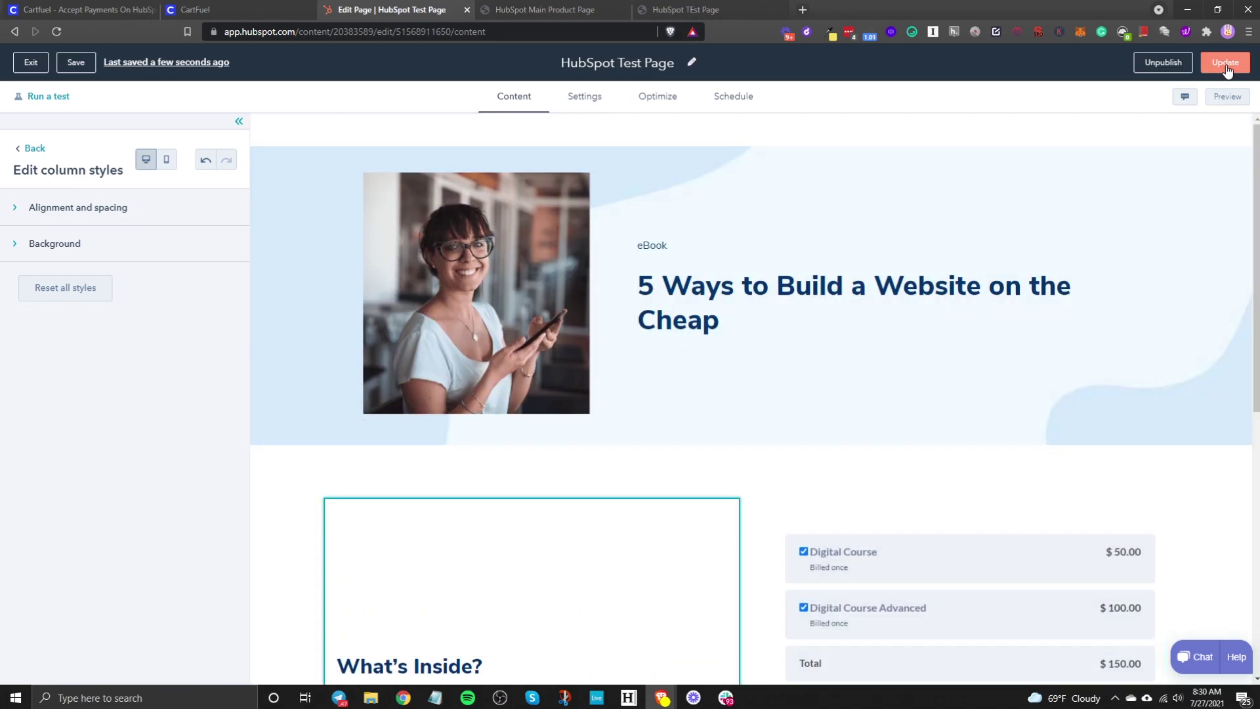
{"action": "left_click", "coordinate": [1226, 64]}
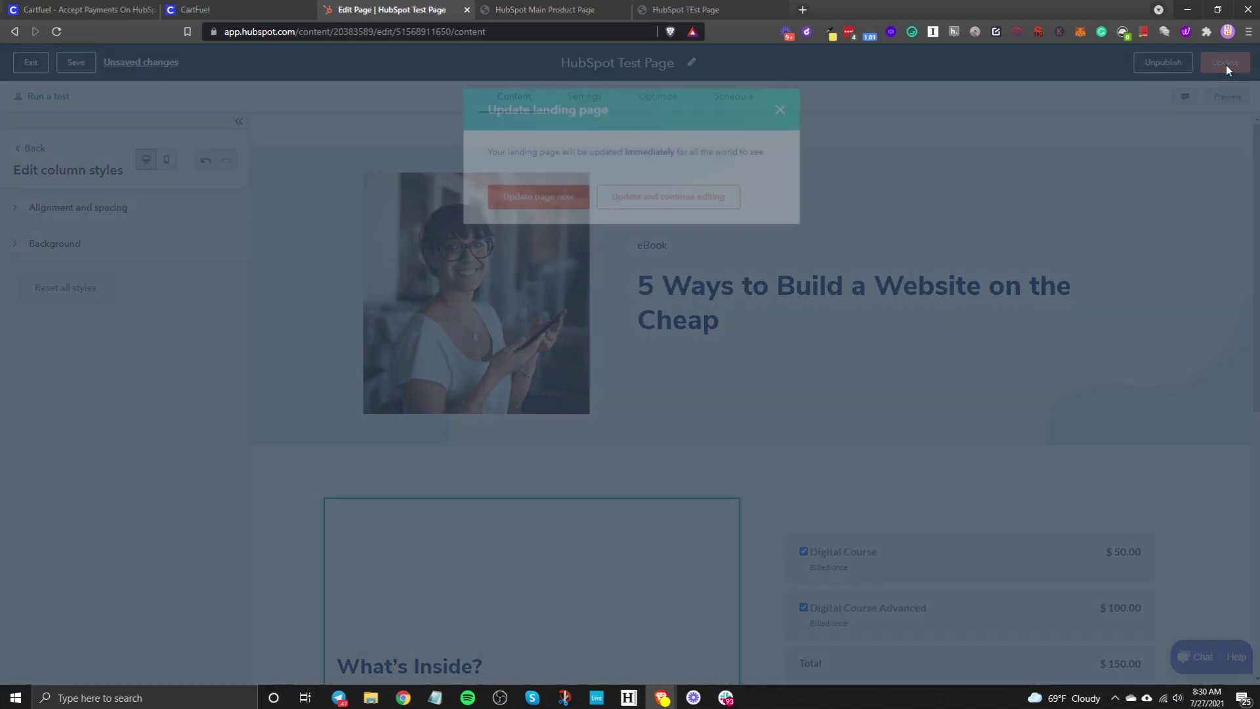
{"action": "left_click", "coordinate": [531, 200]}
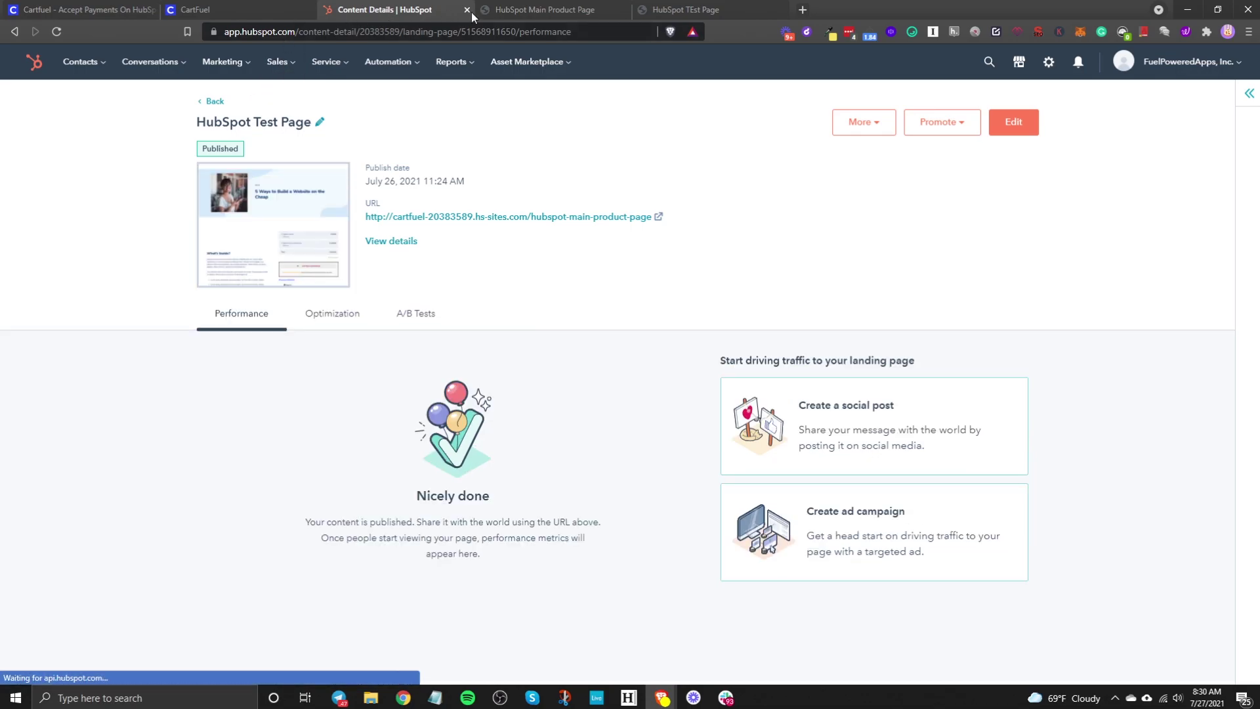
Step: Go to Marketing > Website > Website Pages and copy CartFuel's Upsell #1 head script
{"action": "left_click", "coordinate": [250, 67]}
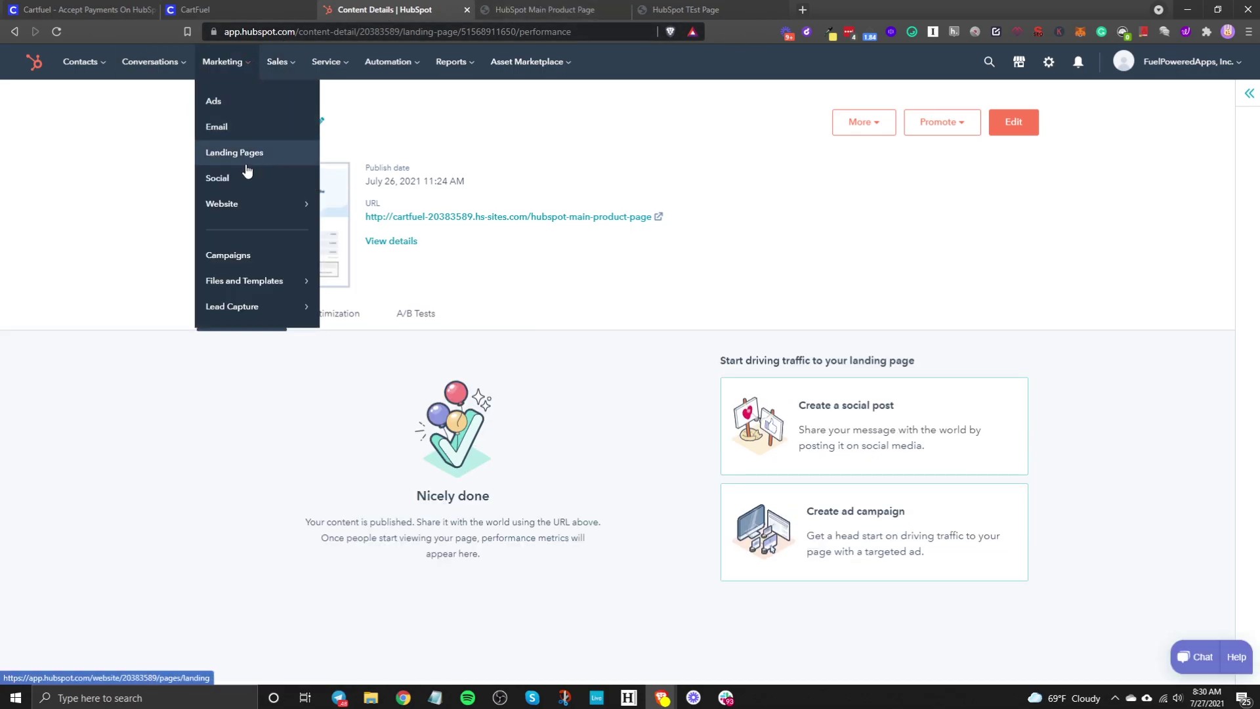
{"action": "mouse_move", "coordinate": [253, 214]}
{"action": "left_click", "coordinate": [379, 111]}
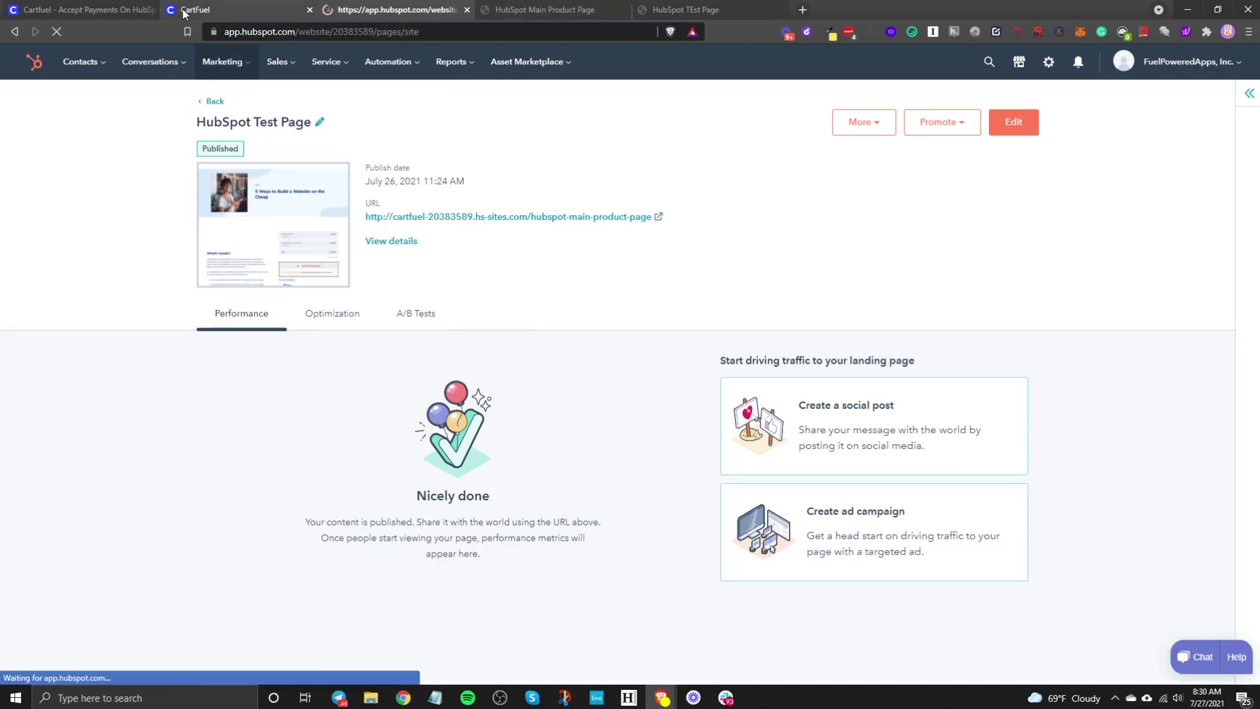
{"action": "key", "text": "ctrl+shift+Tab"}
{"action": "scroll", "coordinate": [572, 458], "scroll_direction": "down", "scroll_amount": 3}
{"action": "left_click", "coordinate": [545, 500]}
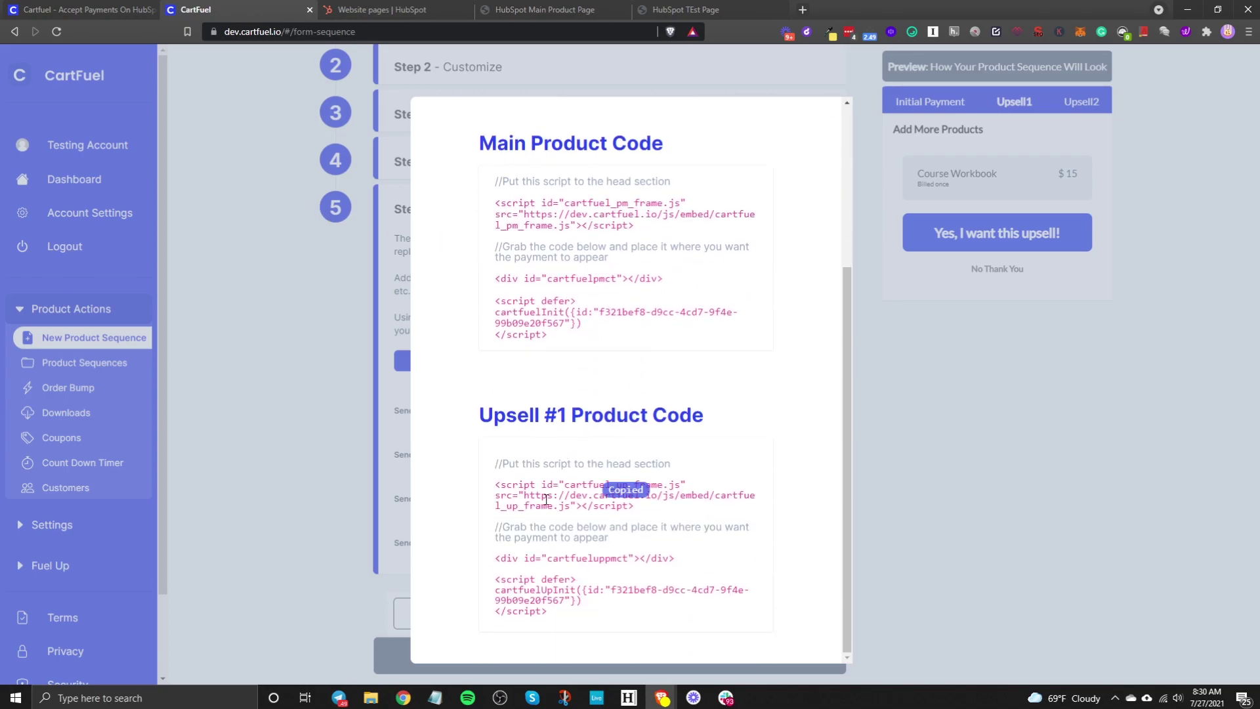
Step: Open the HubSpot Test Page Upsell landing page in the editor
{"action": "left_click", "coordinate": [407, 10]}
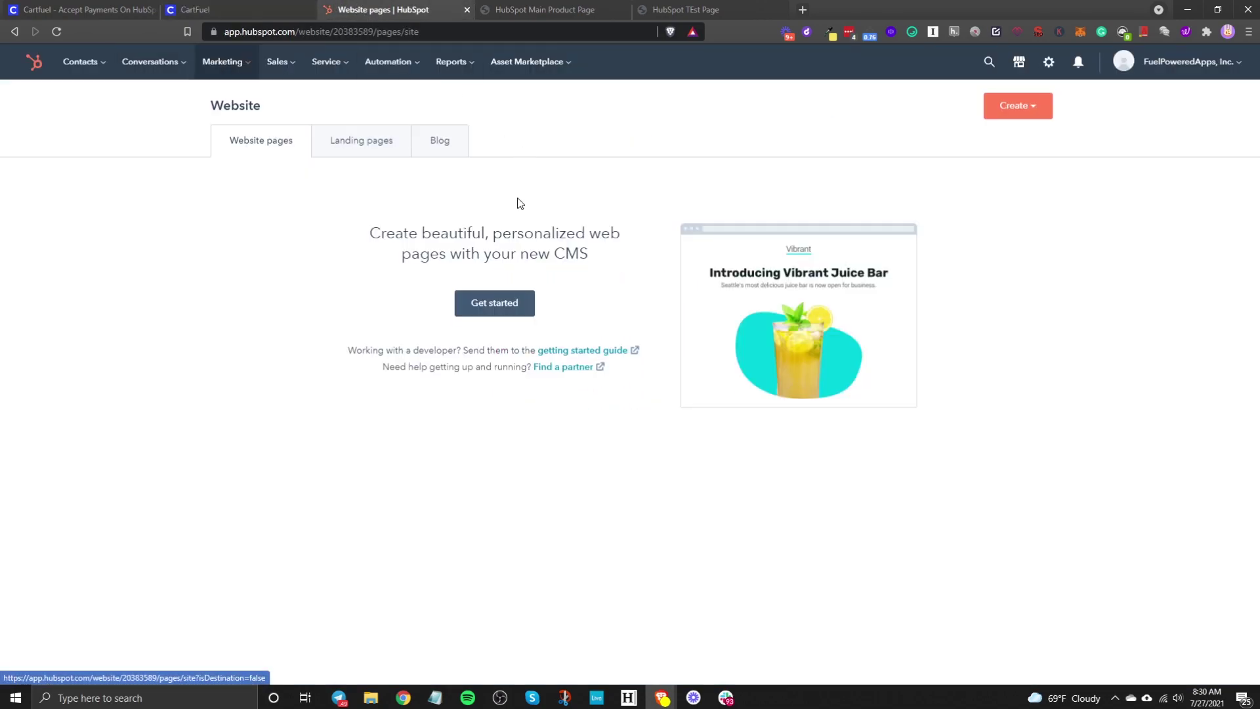
{"action": "left_click", "coordinate": [397, 150]}
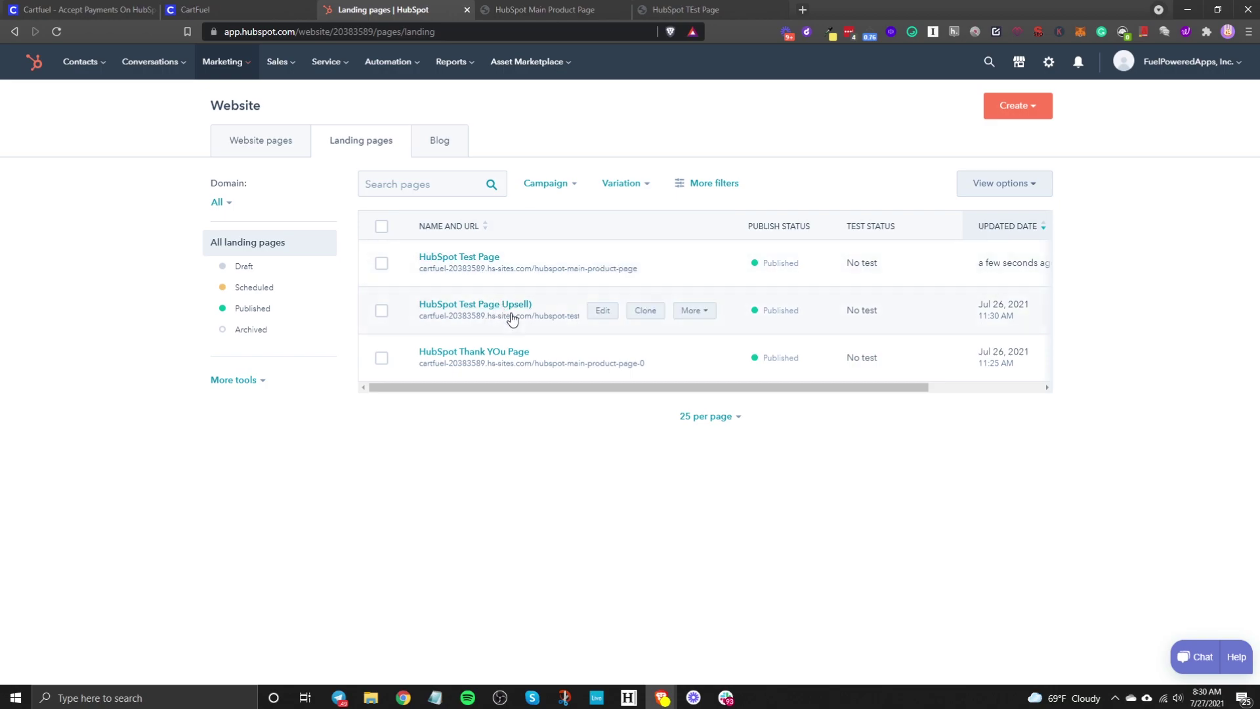
{"action": "left_click", "coordinate": [602, 309]}
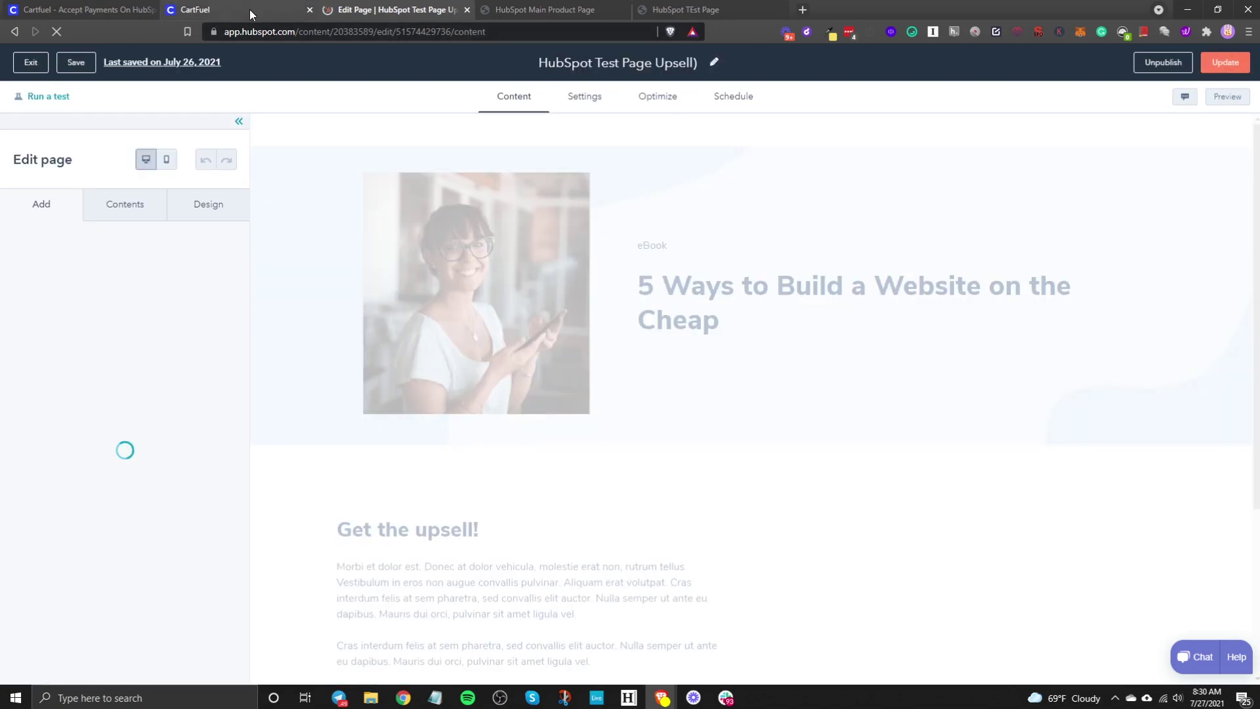
Step: Replace the Add More Products module with an empty HTML module in the right column
{"action": "scroll", "coordinate": [908, 497], "scroll_direction": "down", "scroll_amount": 4}
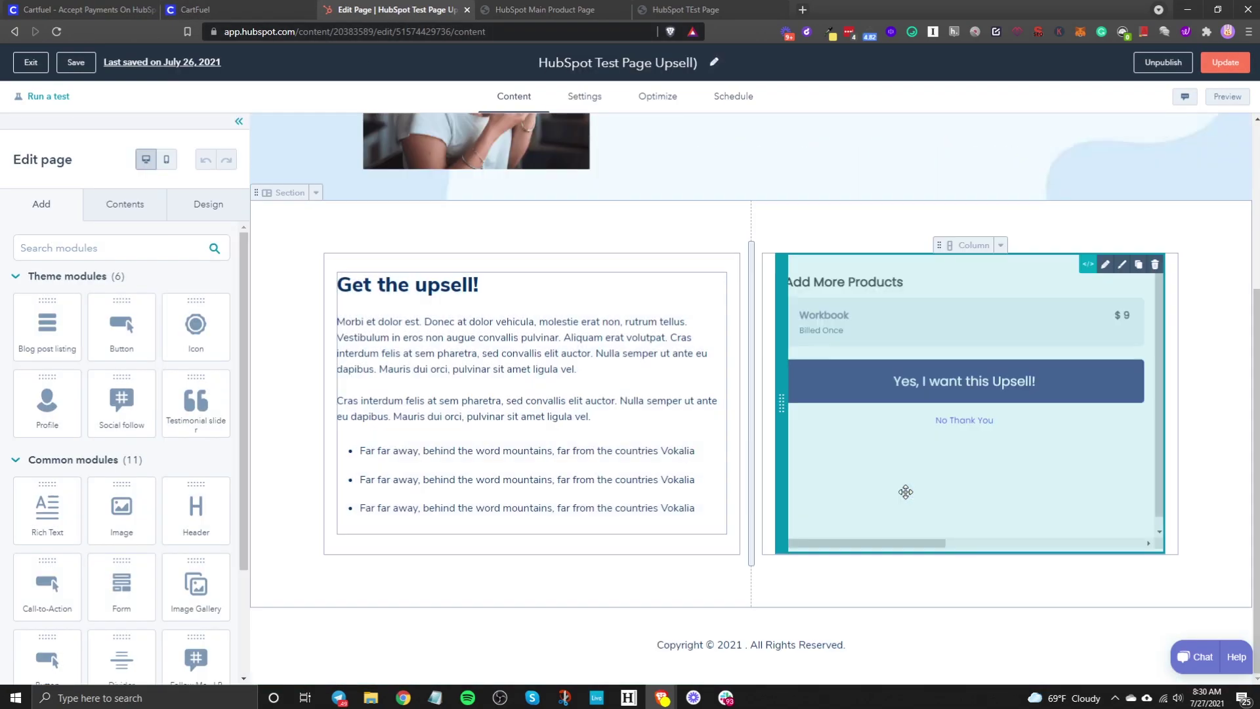
{"action": "left_click", "coordinate": [1155, 263]}
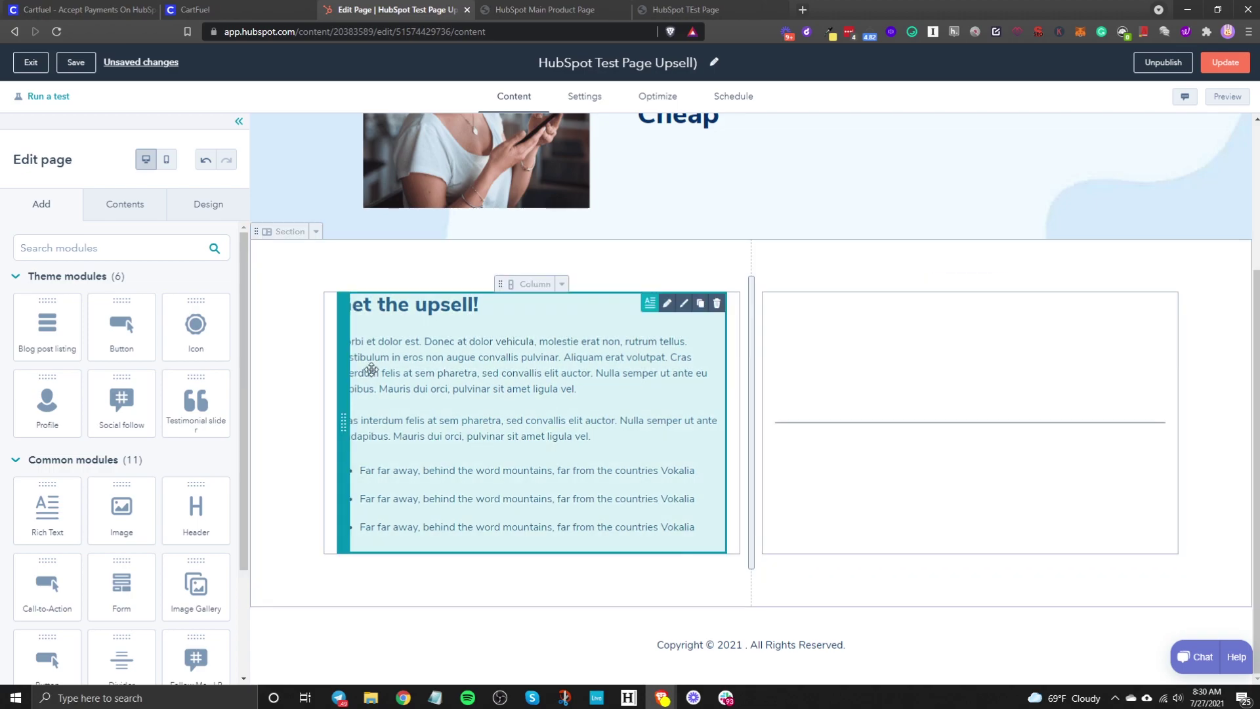
{"action": "left_click", "coordinate": [106, 256]}
{"action": "type", "text": "htmkl"}
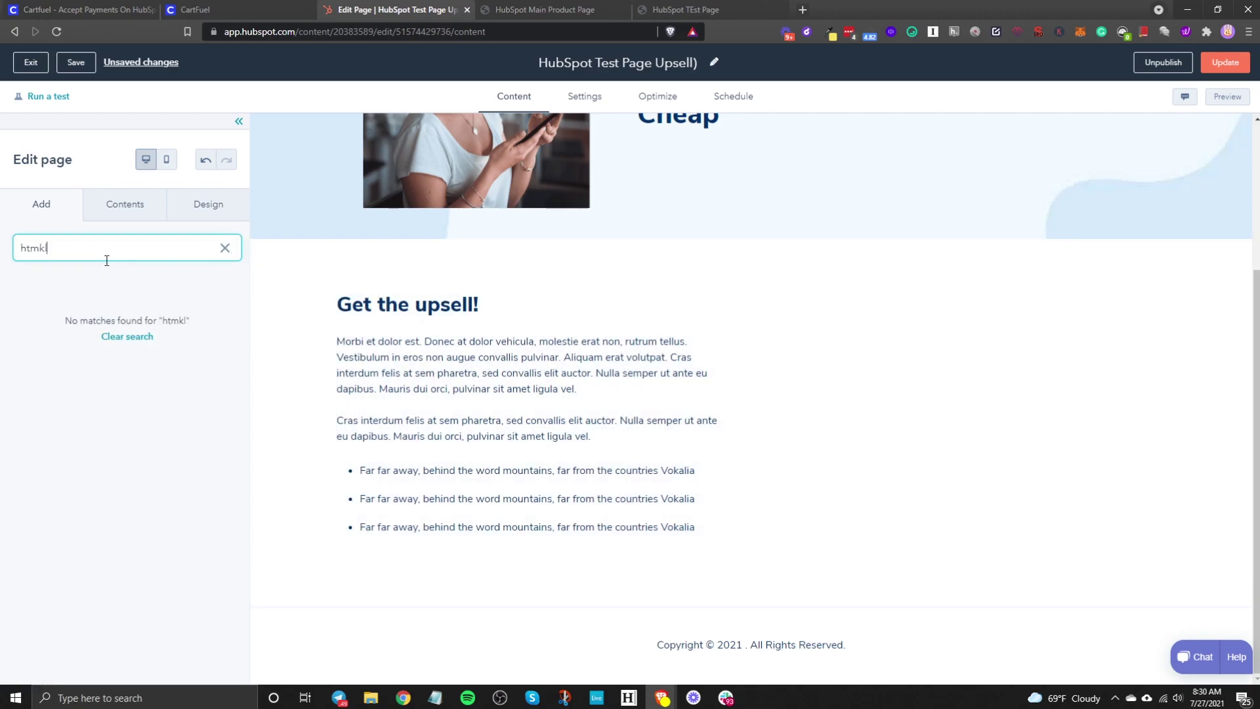
{"action": "key", "text": "BackSpace"}
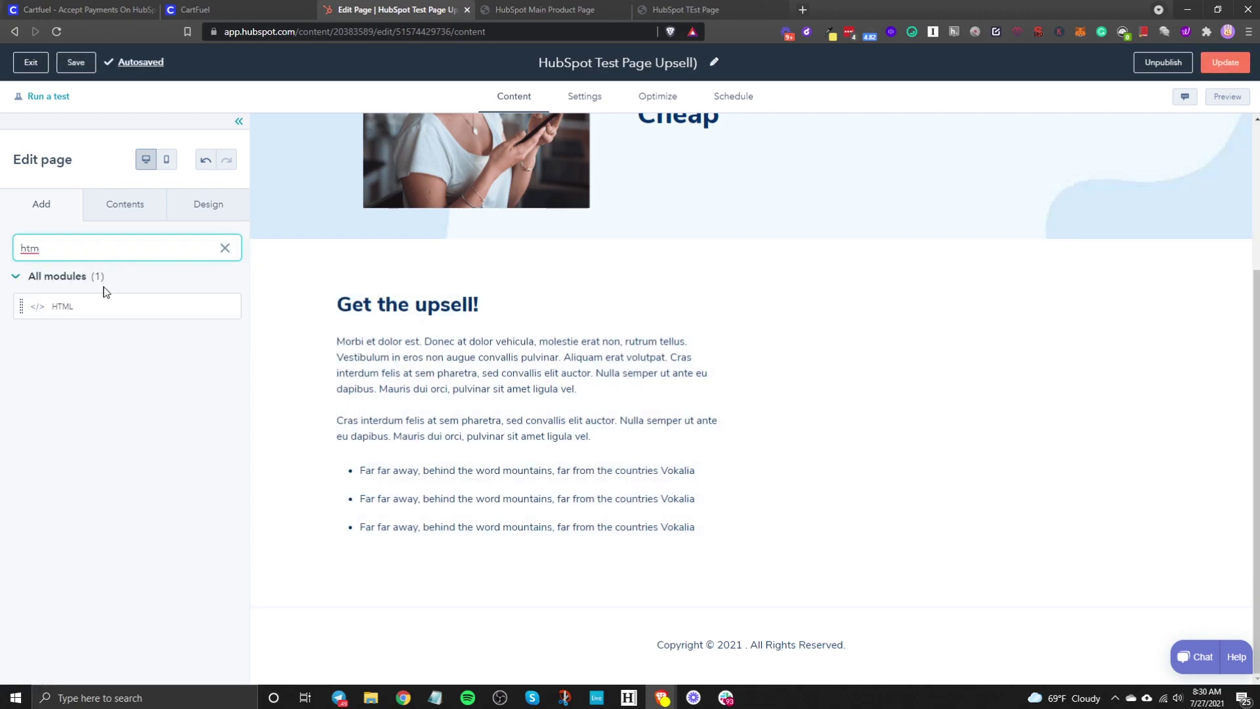
{"action": "left_click_drag", "start_coordinate": [61, 306], "coordinate": [946, 429]}
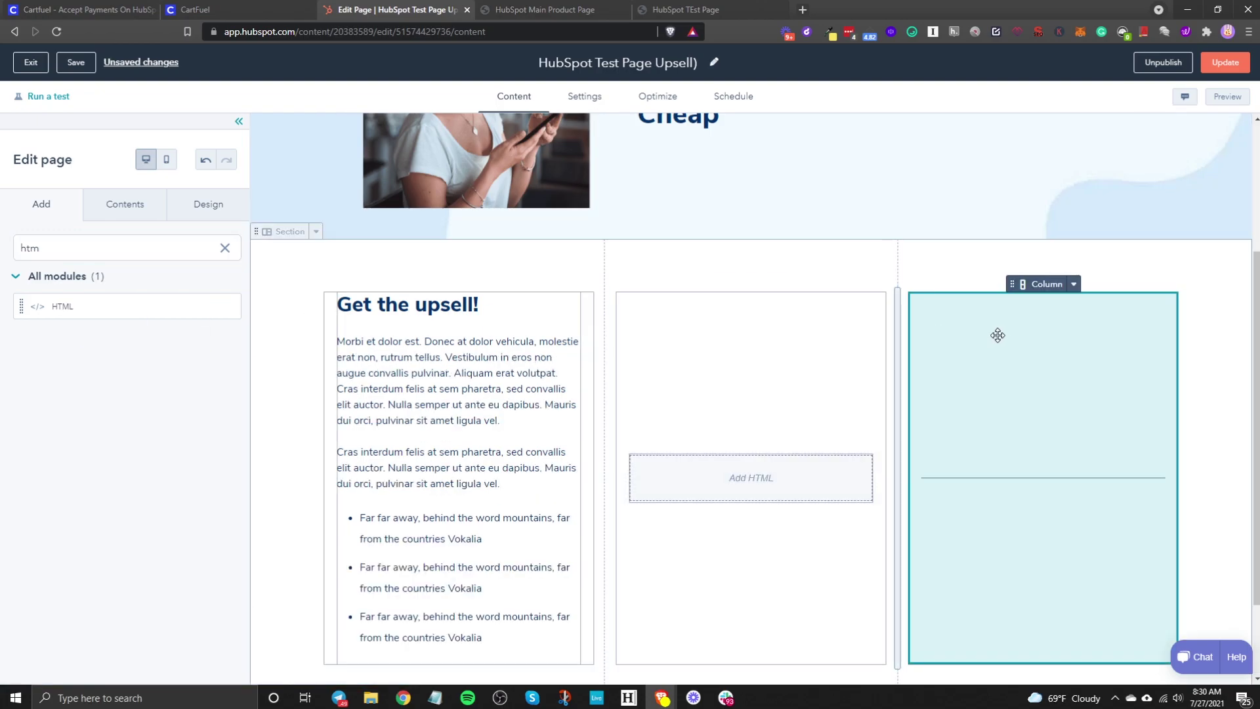
{"action": "key", "text": "ctrl+z"}
{"action": "left_click_drag", "start_coordinate": [62, 307], "coordinate": [973, 422]}
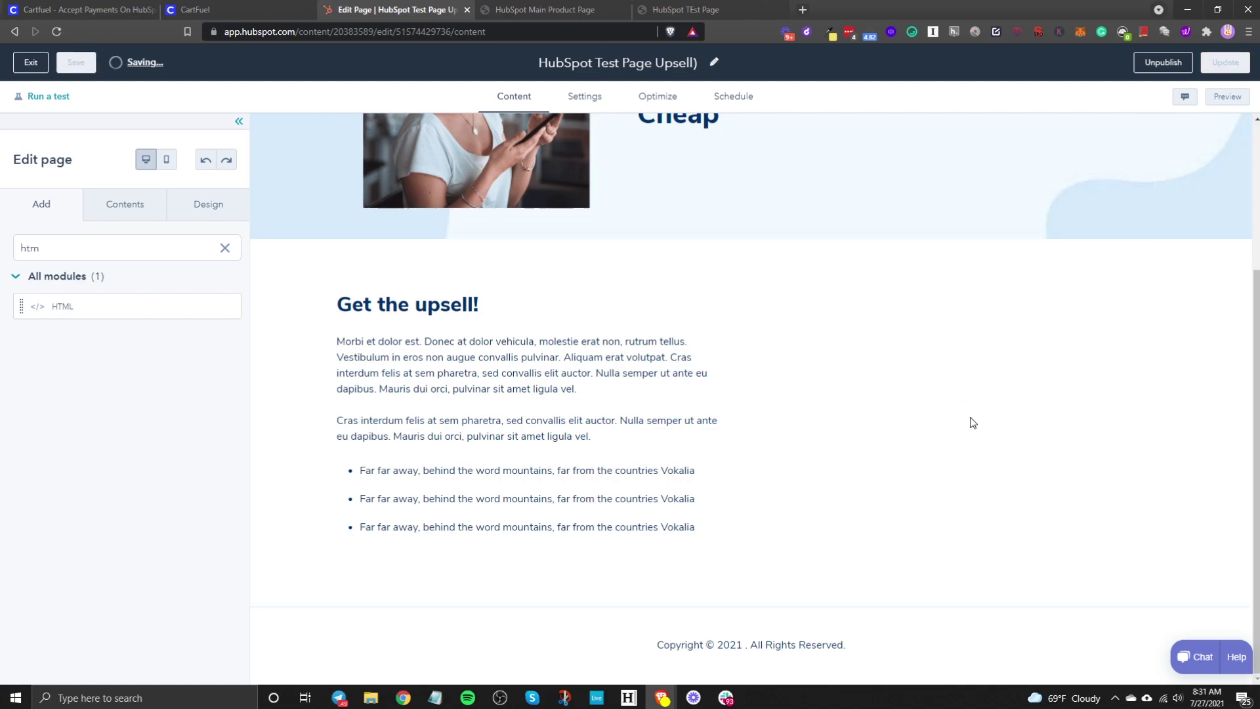
{"action": "left_click", "coordinate": [956, 419]}
{"action": "left_click", "coordinate": [918, 441]}
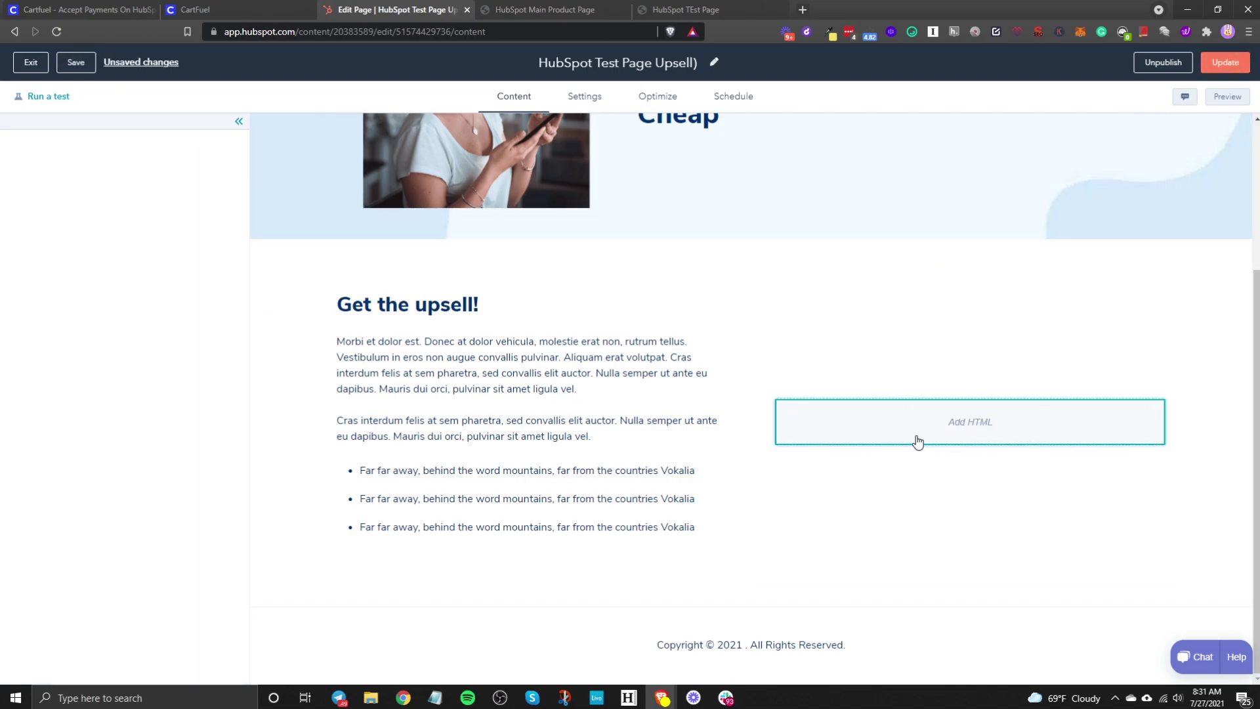
Step: Paste CartFuel's Upsell #1 head script and div/init code into the module and apply
{"action": "left_click", "coordinate": [197, 10]}
{"action": "left_click", "coordinate": [557, 504]}
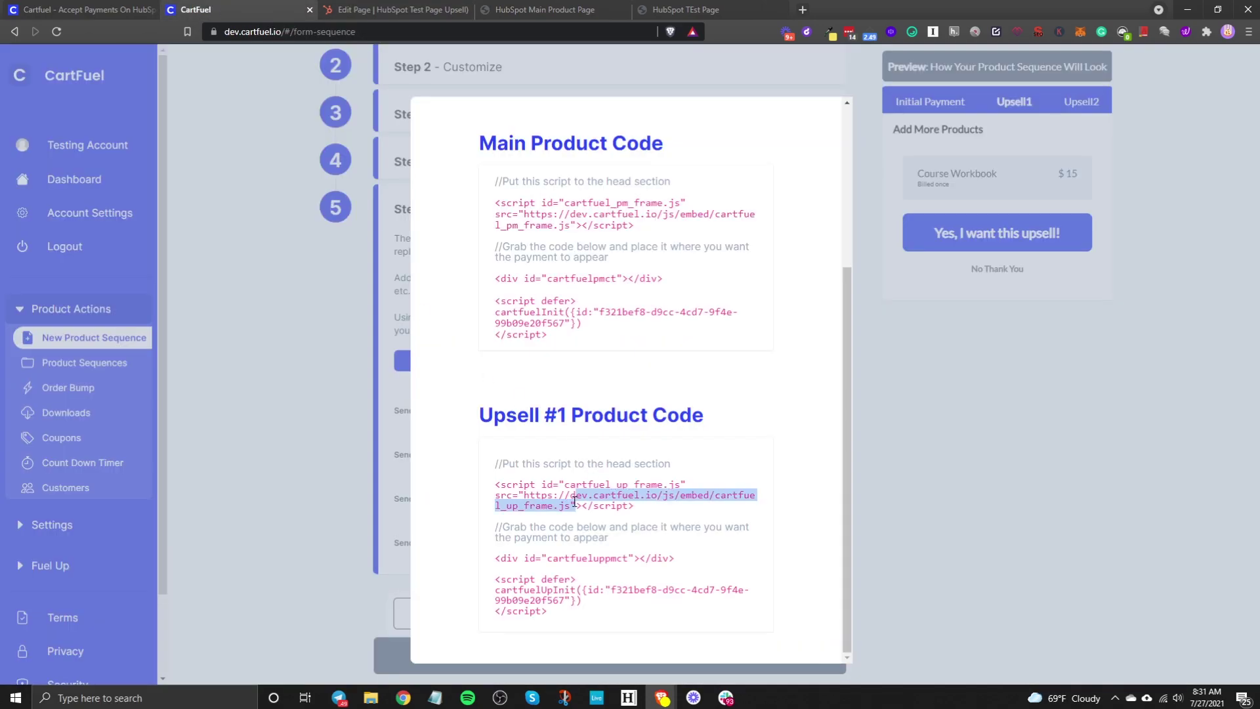
{"action": "left_click", "coordinate": [407, 9]}
{"action": "key", "text": "ctrl+v"}
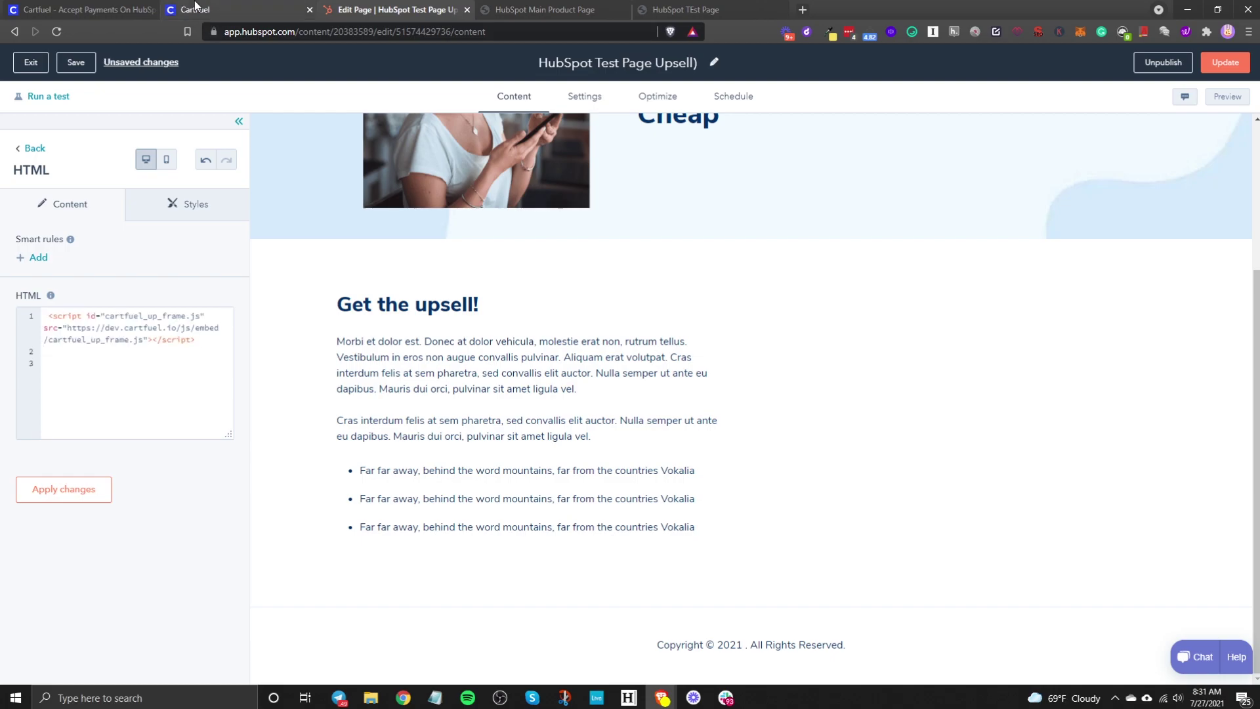
{"action": "left_click", "coordinate": [196, 9]}
{"action": "left_click", "coordinate": [565, 580]}
{"action": "left_click", "coordinate": [339, 13]}
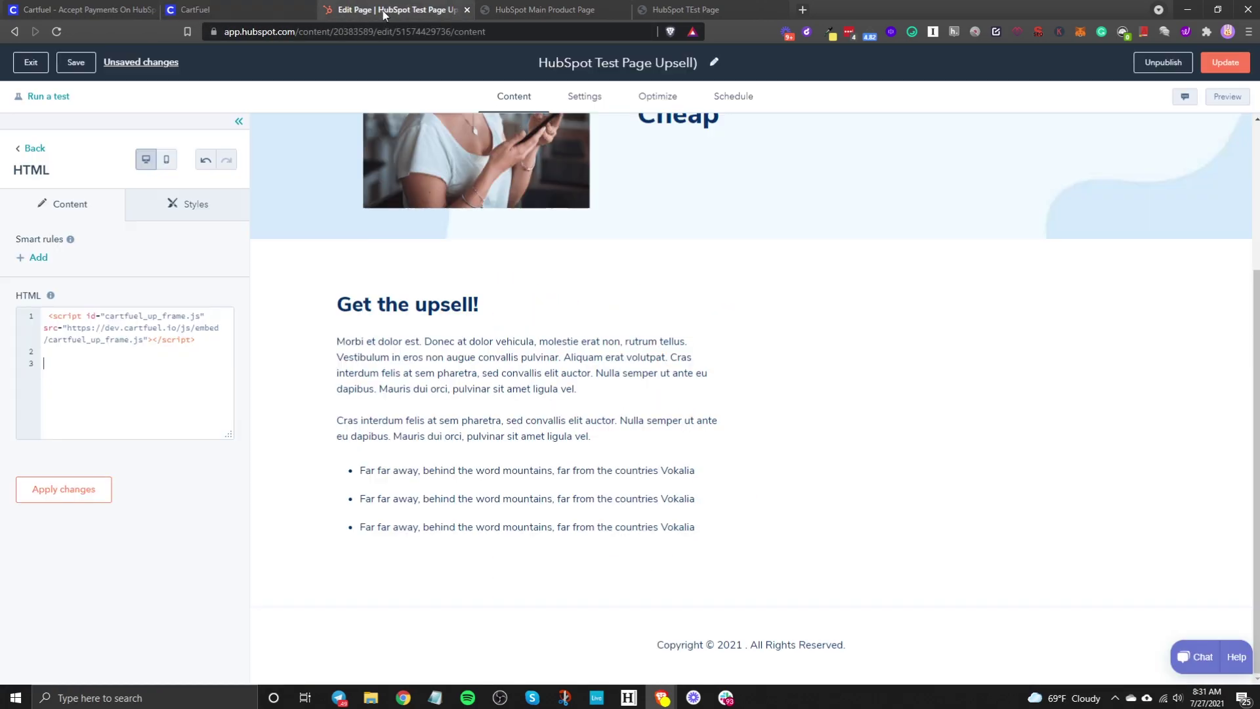
{"action": "left_click", "coordinate": [155, 399]}
{"action": "key", "text": "Return"}
{"action": "key", "text": "Return"}
{"action": "key", "text": "ctrl+v"}
{"action": "left_click", "coordinate": [102, 489]}
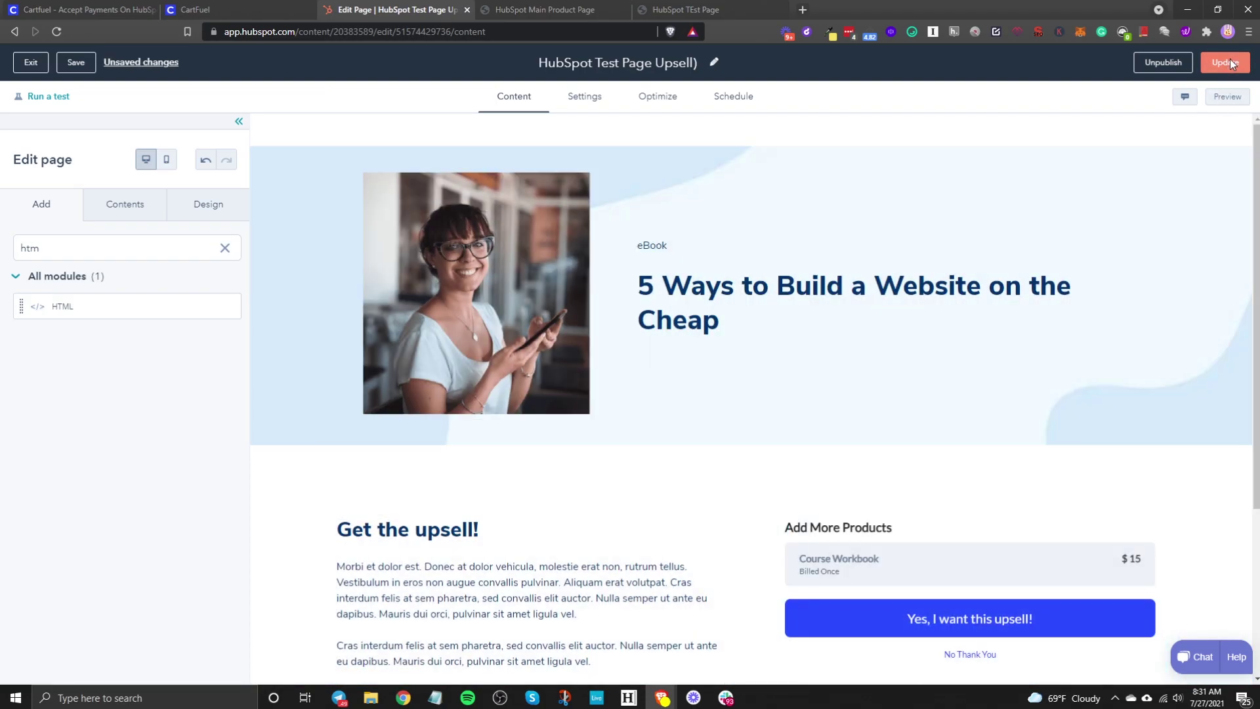
Step: Publish the upsell page update now and return to the landing pages list
{"action": "left_click", "coordinate": [1225, 64]}
{"action": "left_click", "coordinate": [542, 204]}
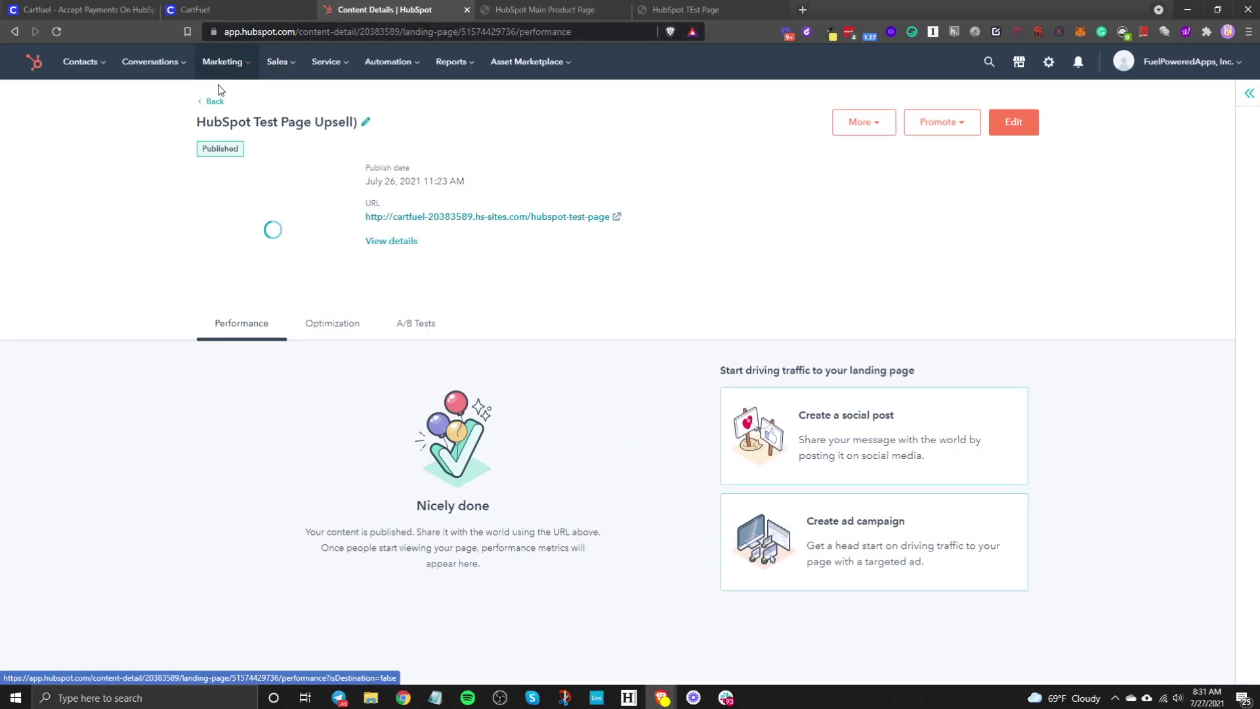
{"action": "left_click", "coordinate": [209, 107]}
Step: Close CartFuel's product code window, then come back to the HubSpot landing pages
{"action": "left_click", "coordinate": [195, 9]}
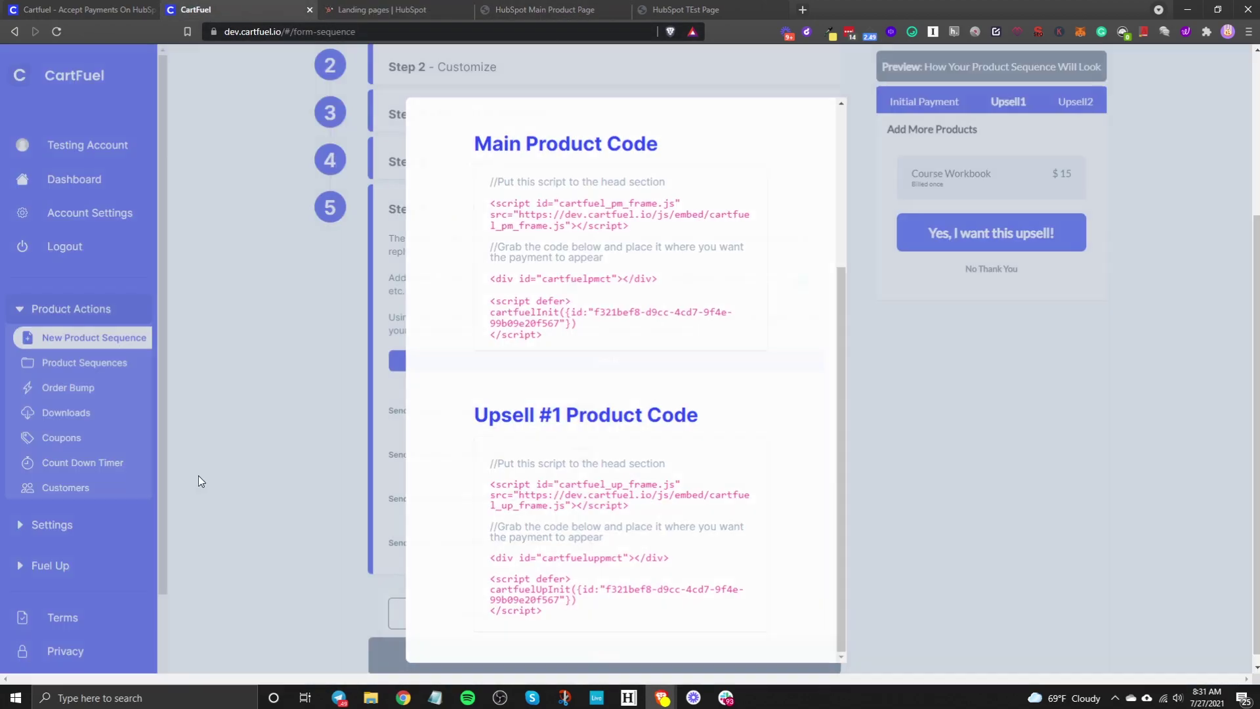
{"action": "left_click", "coordinate": [394, 307]}
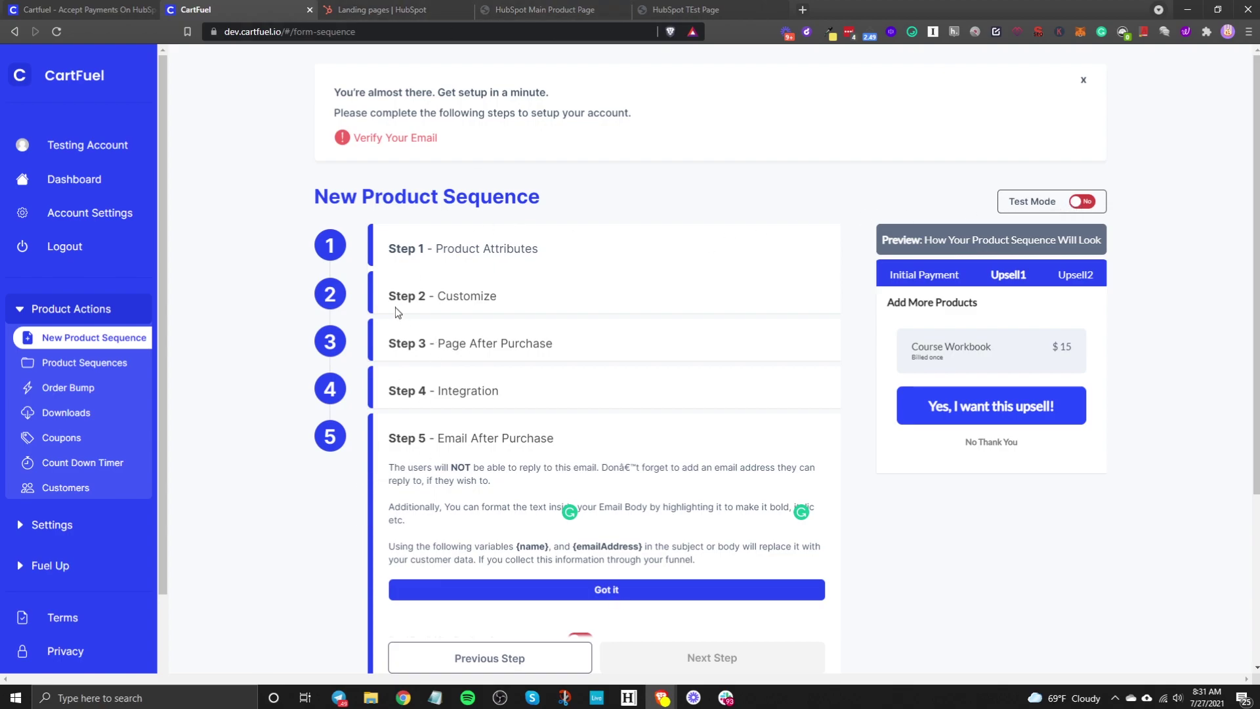
{"action": "left_click", "coordinate": [380, 10]}
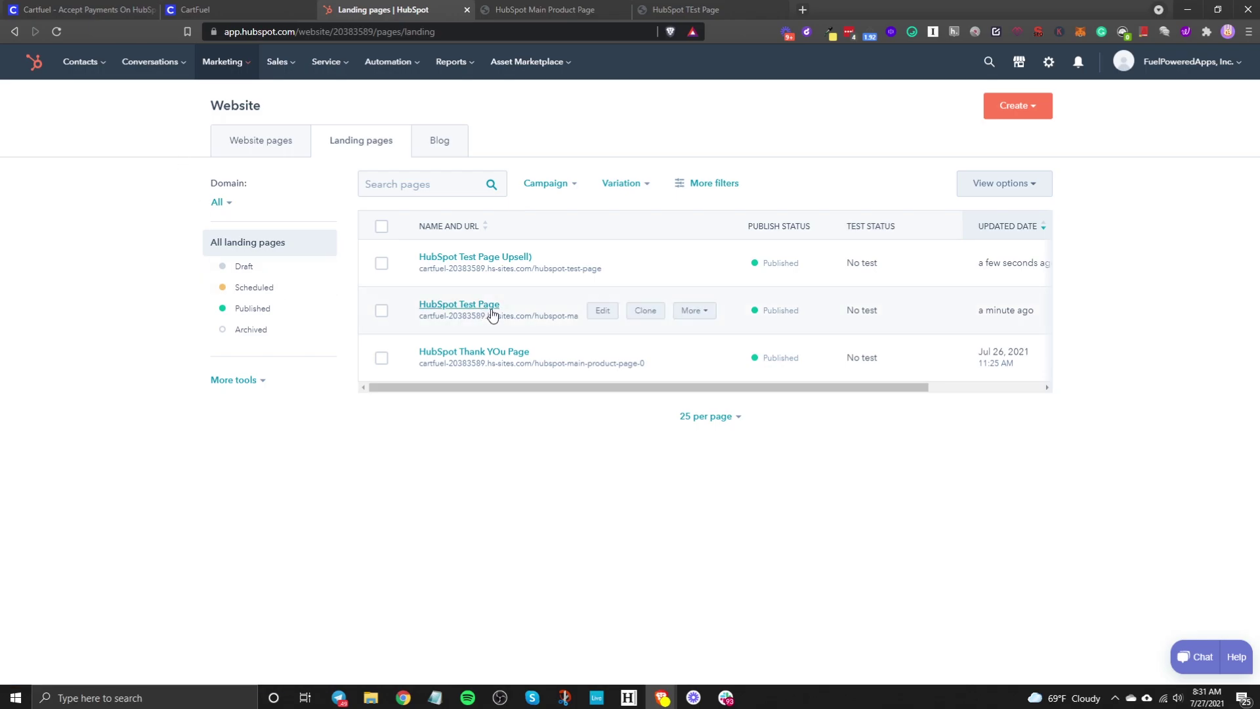
Step: View HubSpot Test Page live, dropping Digital Course Advanced and adding the Audiobook bump
{"action": "left_click", "coordinate": [688, 311]}
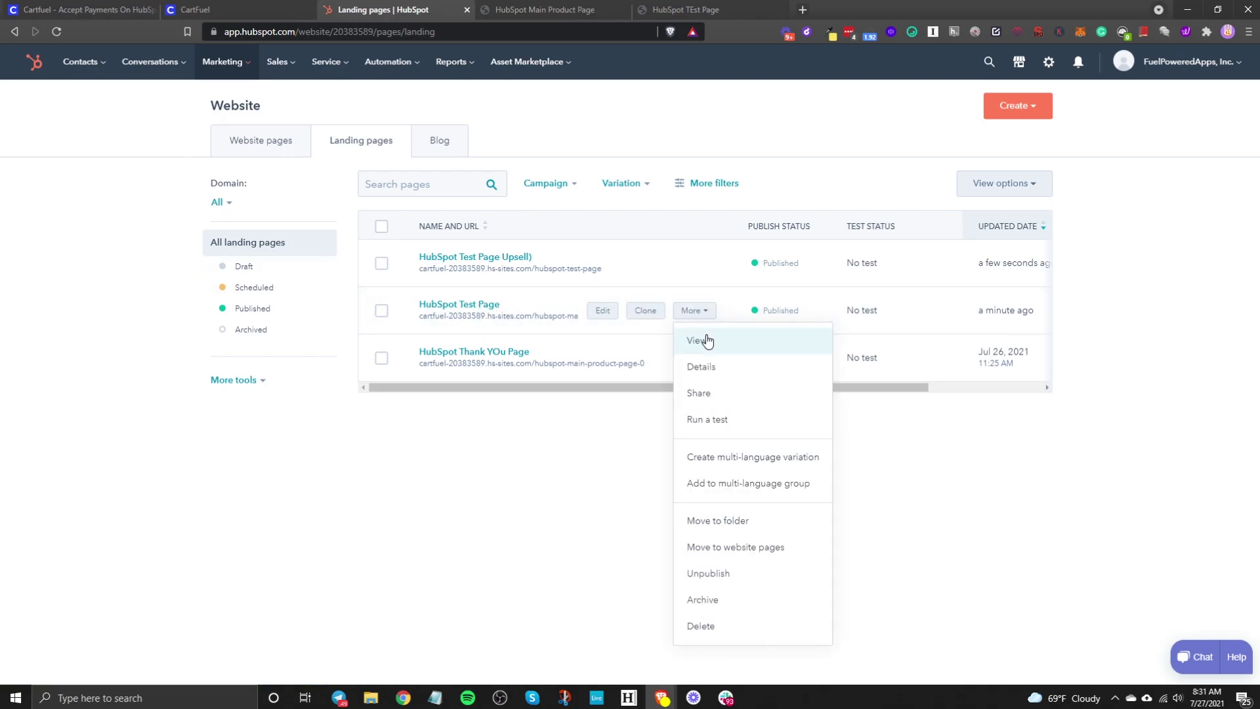
{"action": "left_click", "coordinate": [707, 340]}
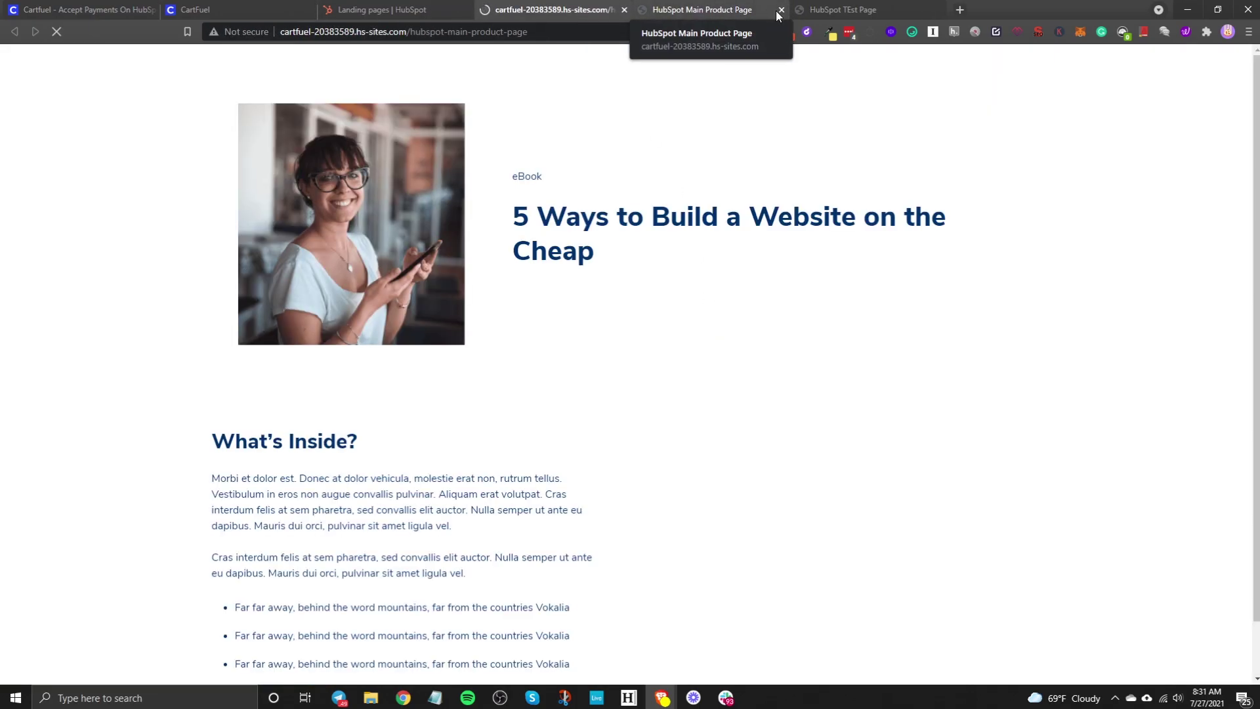
{"action": "scroll", "coordinate": [813, 397], "scroll_direction": "down", "scroll_amount": 5}
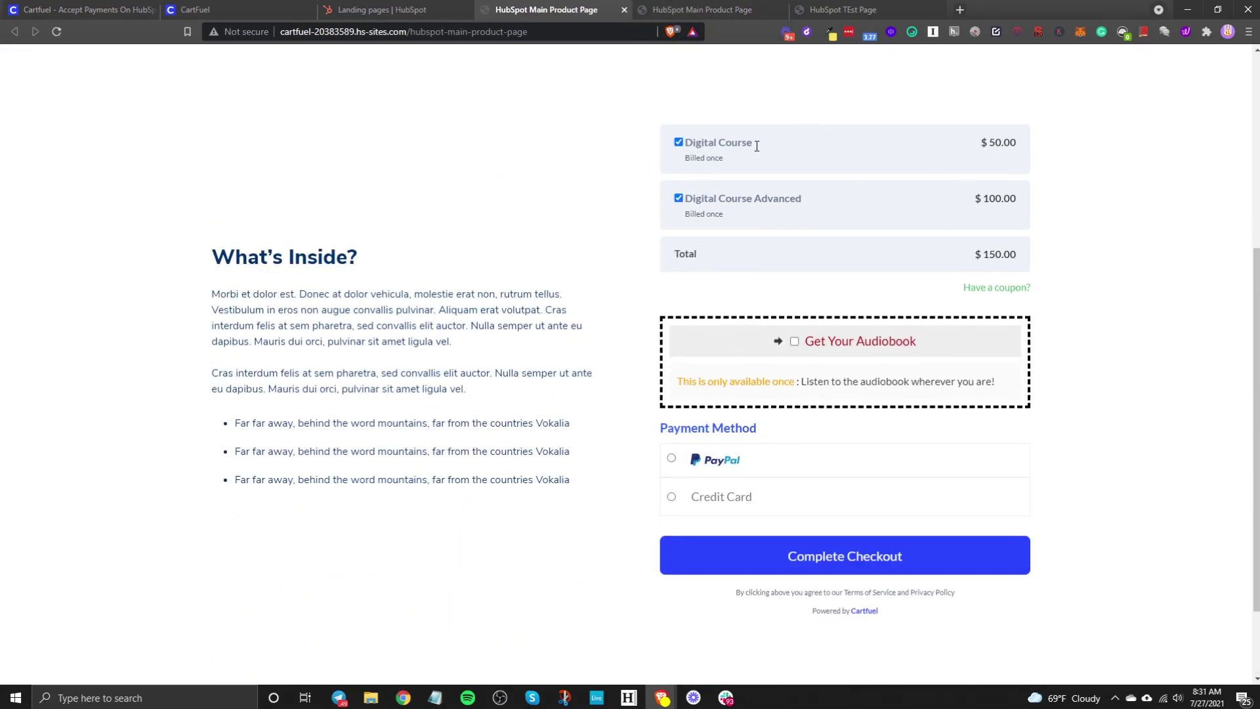
{"action": "left_click", "coordinate": [678, 198]}
{"action": "left_click", "coordinate": [797, 342]}
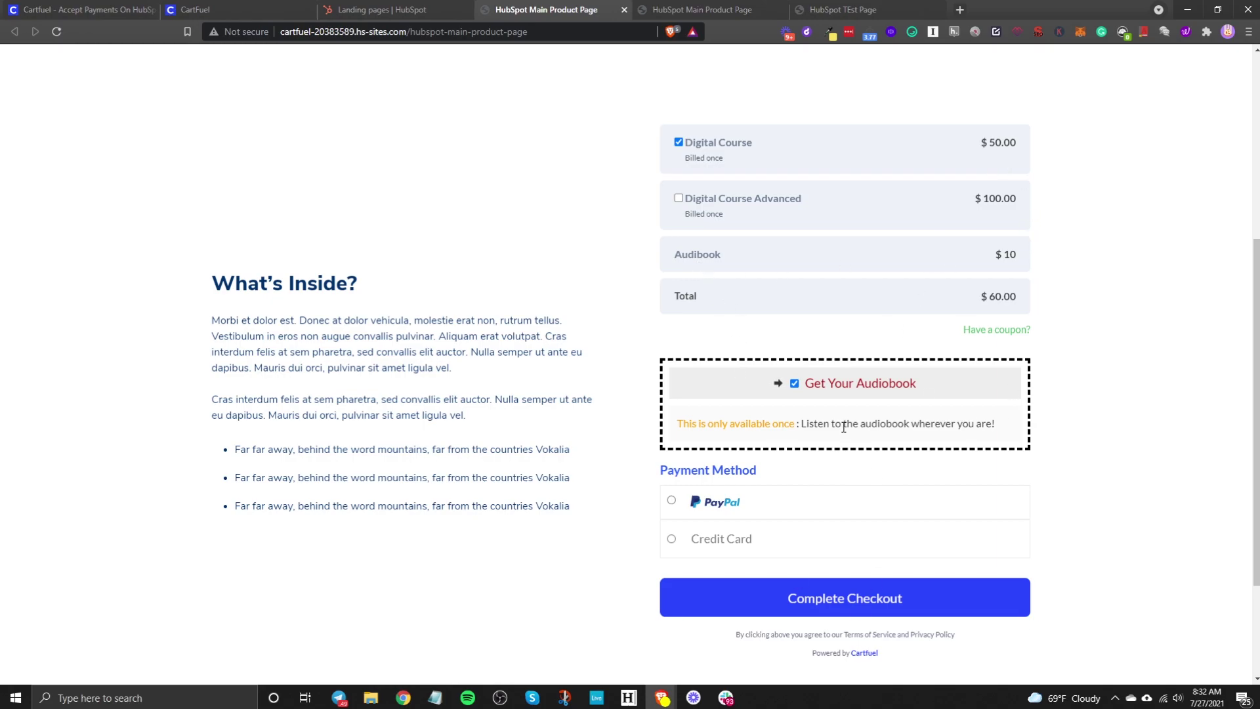
Step: Pay by credit card with the buyer's name, e-mail, phone and test card details, and submit
{"action": "scroll", "coordinate": [715, 515], "scroll_direction": "down", "scroll_amount": 3}
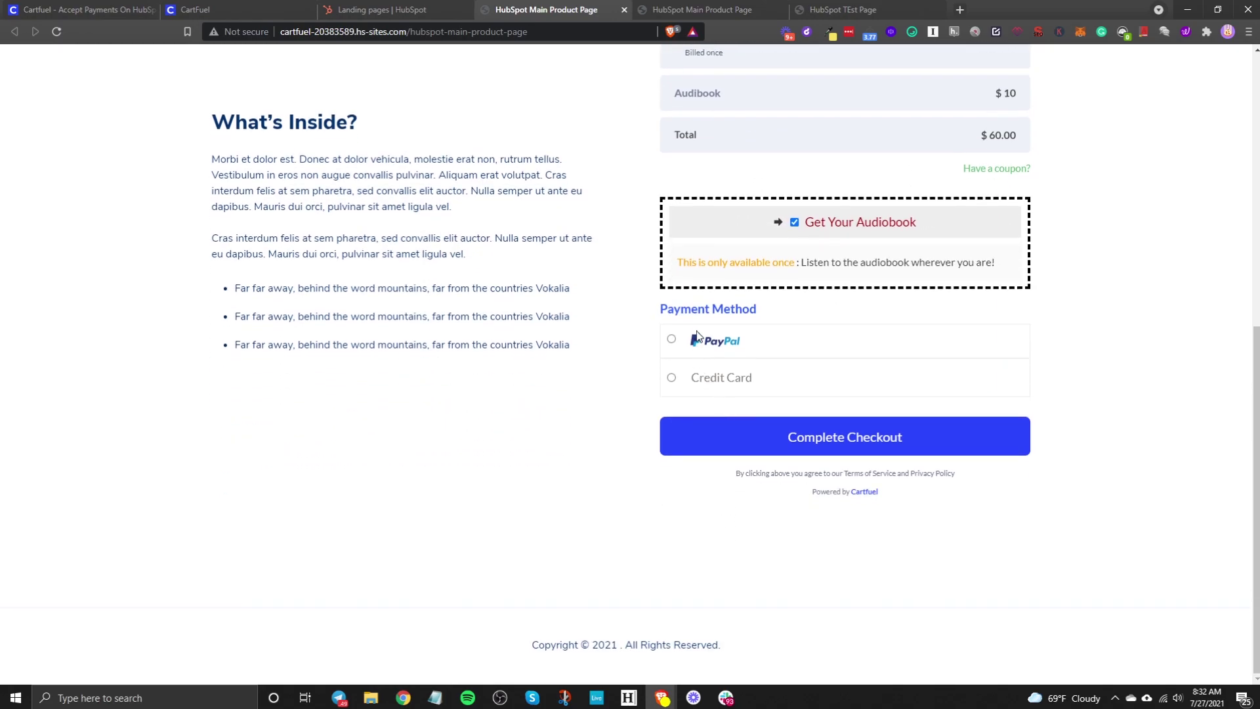
{"action": "left_click", "coordinate": [672, 378]}
{"action": "left_click", "coordinate": [714, 375]}
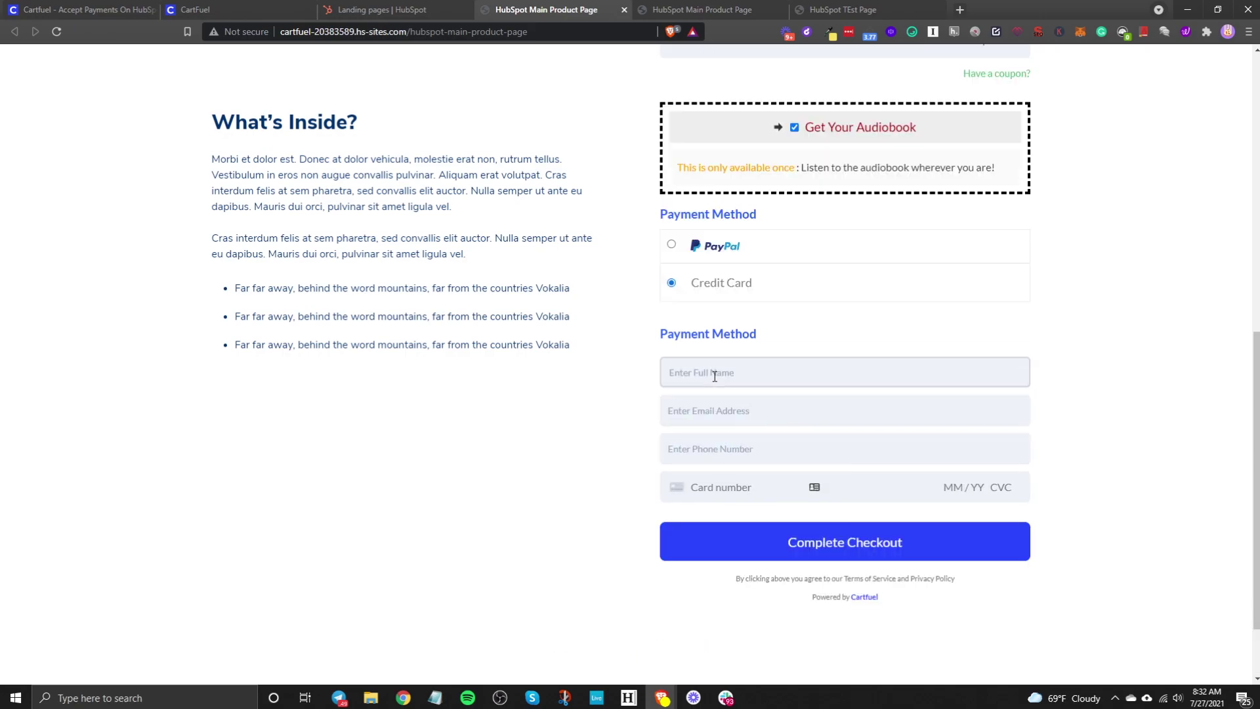
{"action": "type", "text": "Patrick C"}
{"action": "left_click", "coordinate": [717, 421]}
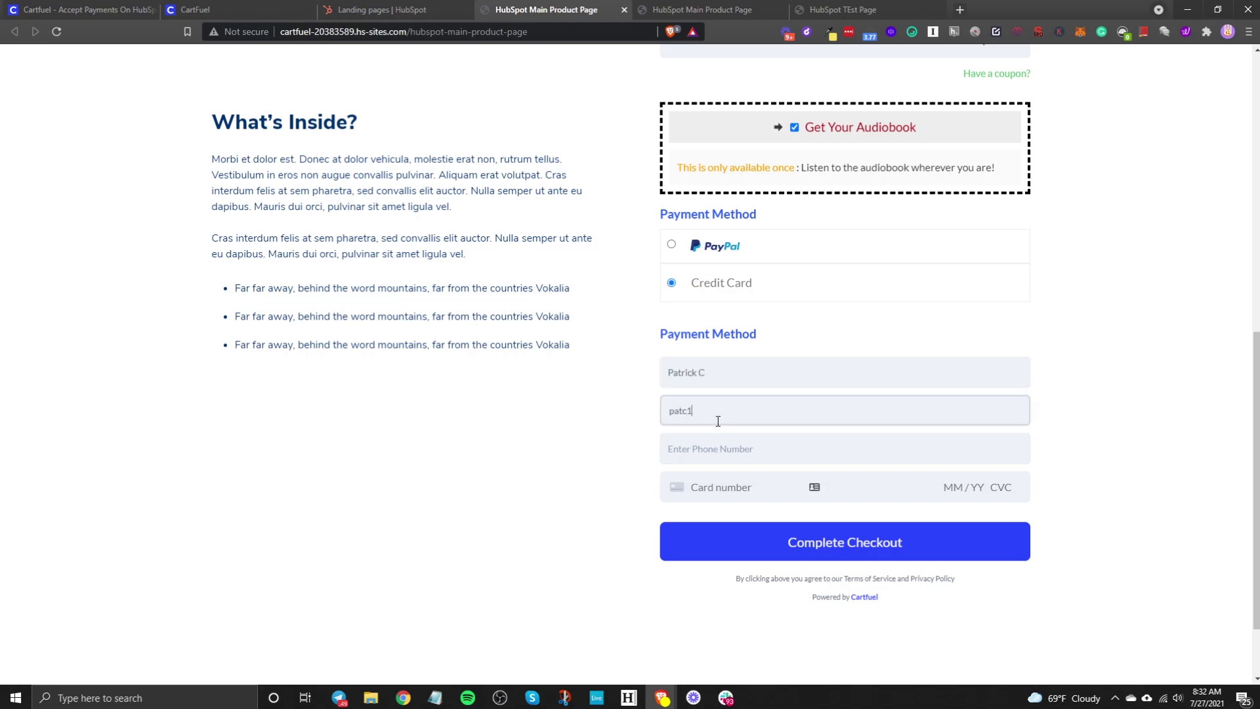
{"action": "key", "text": "Tab"}
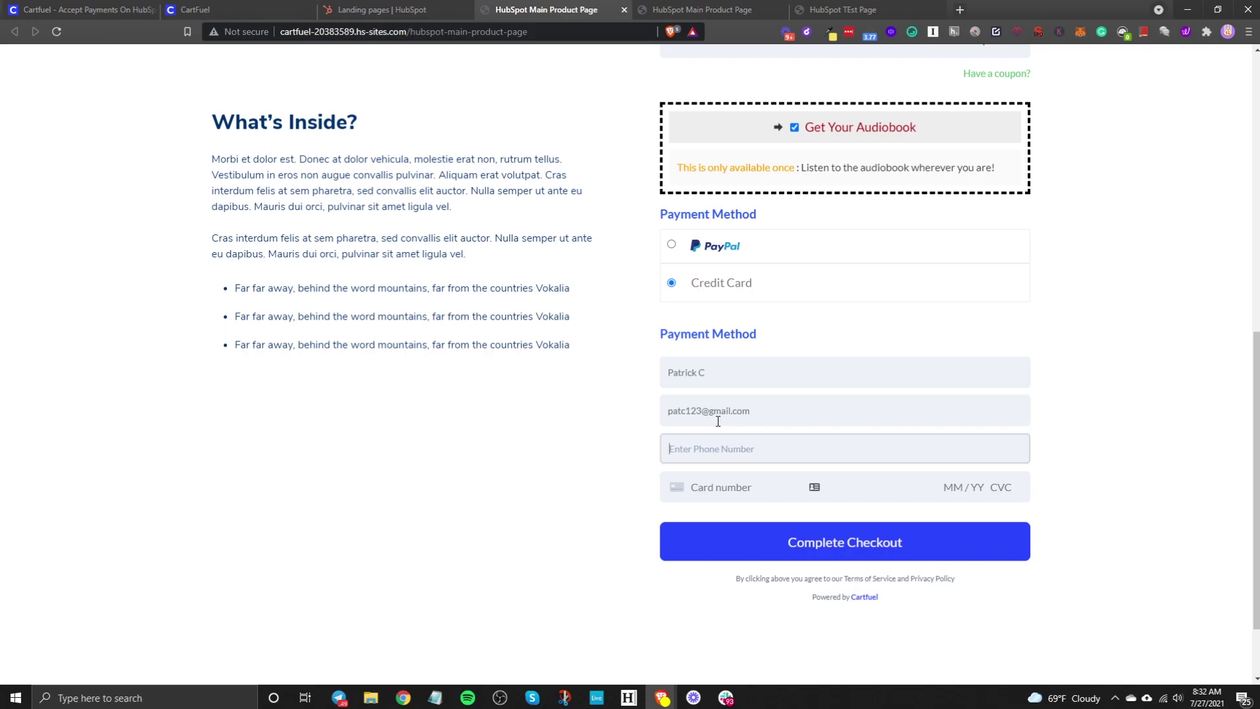
{"action": "type", "text": "732-555-5555"}
{"action": "left_click", "coordinate": [733, 487]}
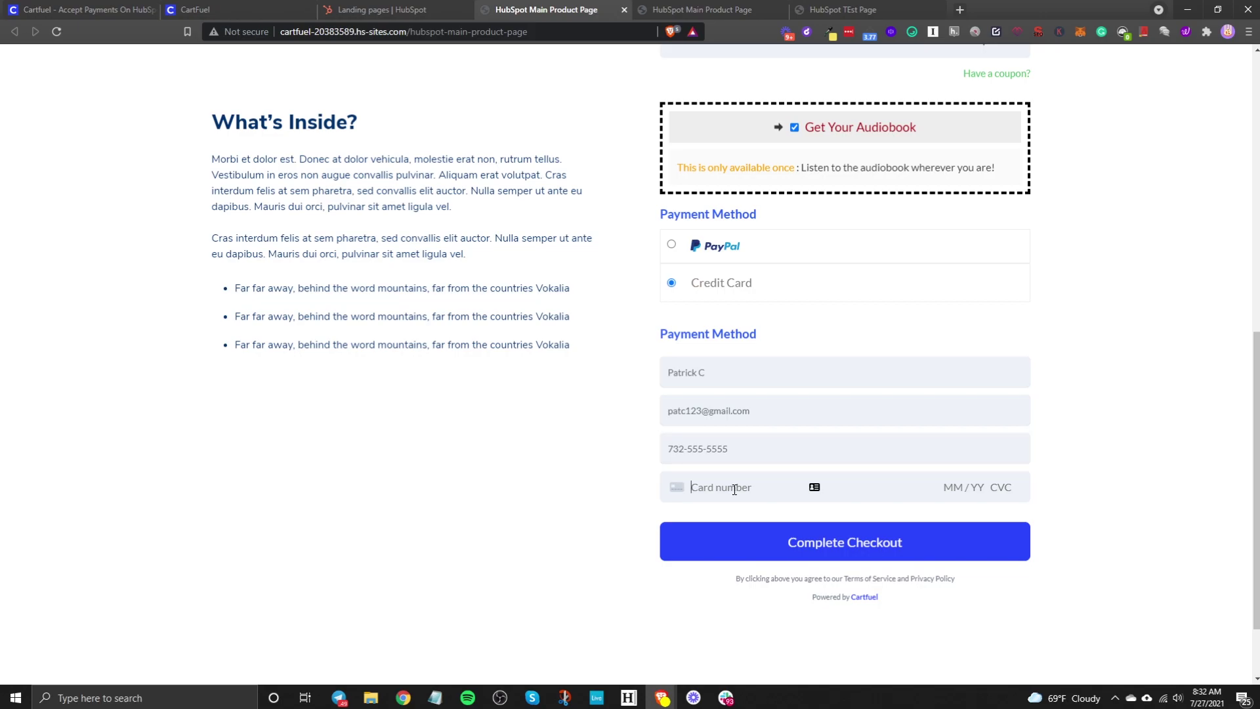
{"action": "type", "text": "4242 4242 4242 4242 04 / 24 242 42424"}
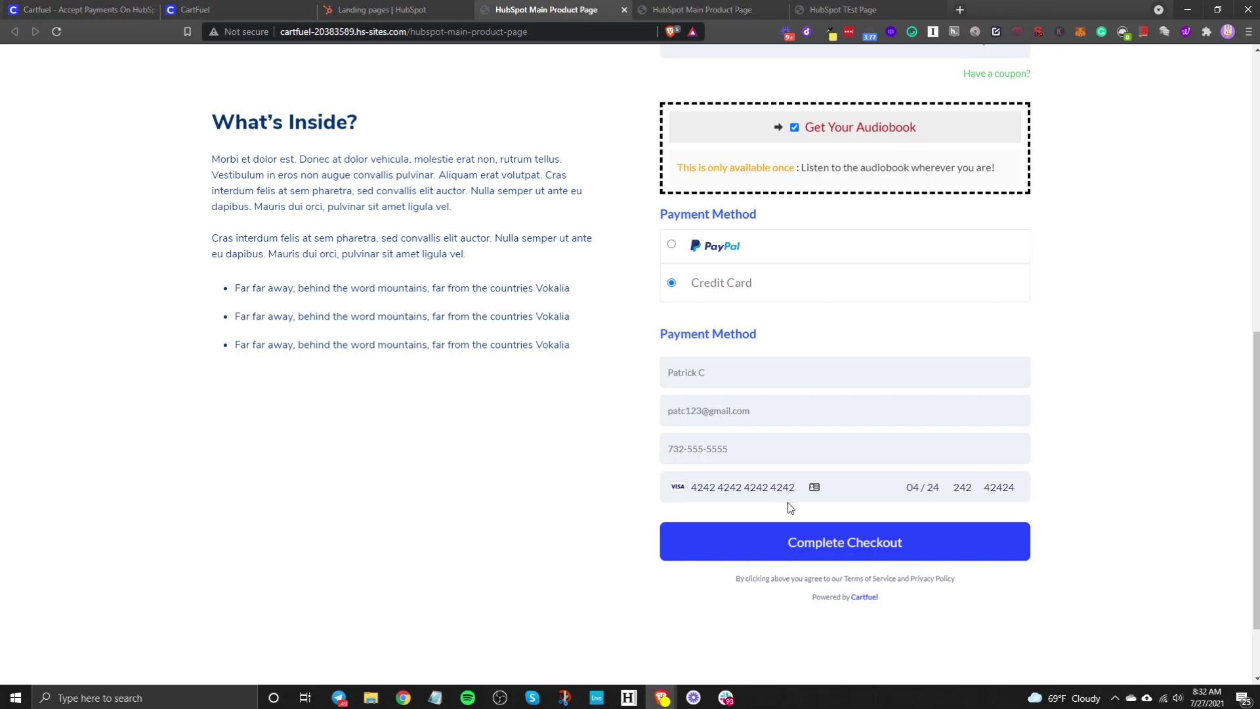
{"action": "left_click", "coordinate": [832, 550]}
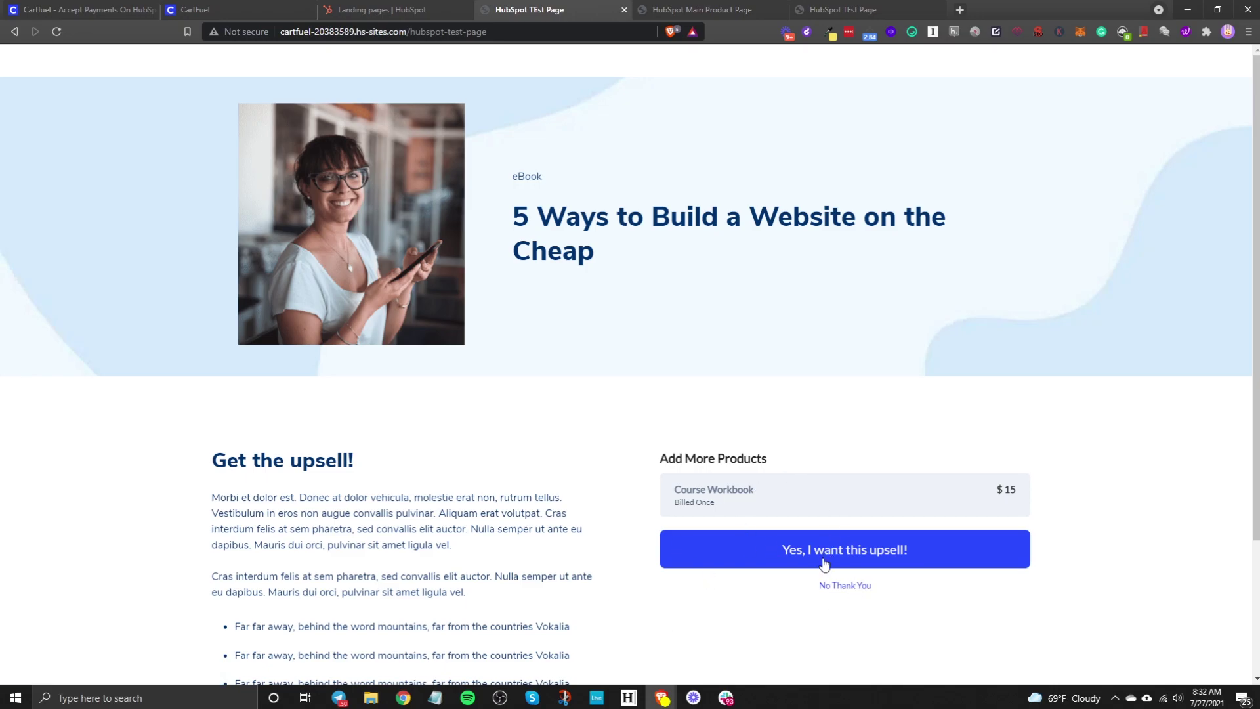
Step: Accept the Course Workbook upsell, then open HubSpot's Contacts > Contacts list
{"action": "left_click", "coordinate": [823, 565]}
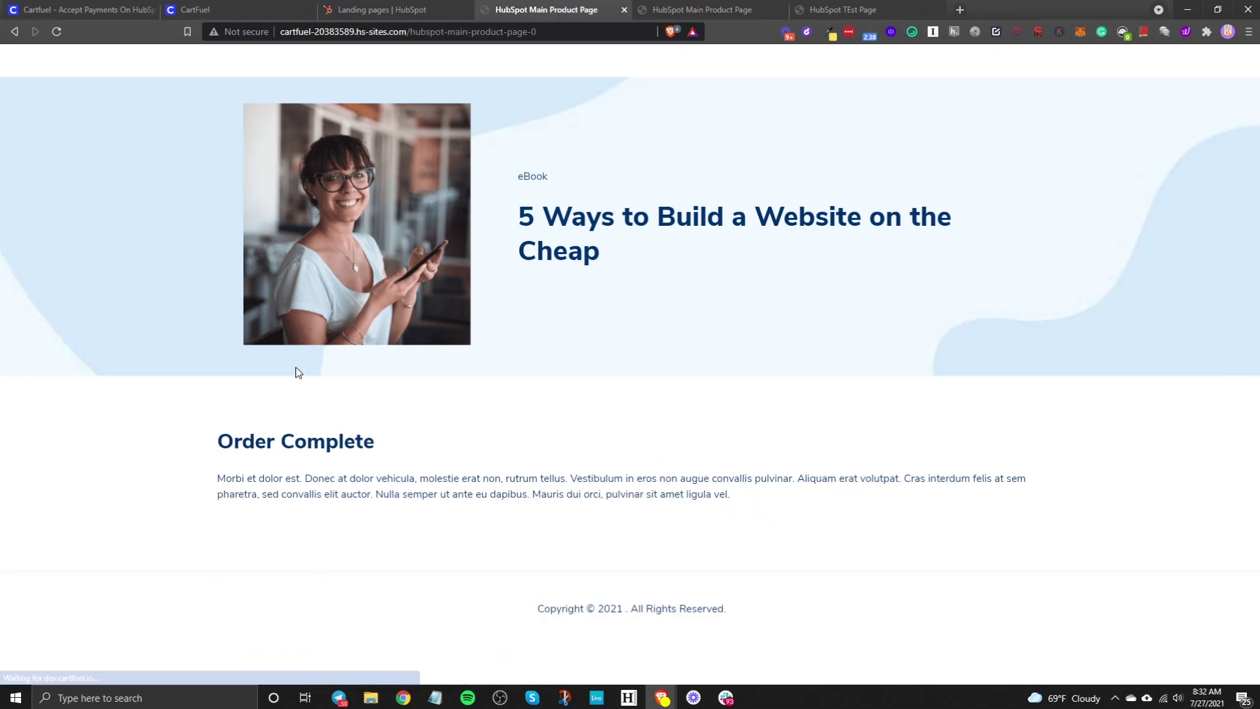
{"action": "left_click", "coordinate": [361, 12]}
{"action": "mouse_move", "coordinate": [105, 76]}
{"action": "left_click", "coordinate": [98, 104]}
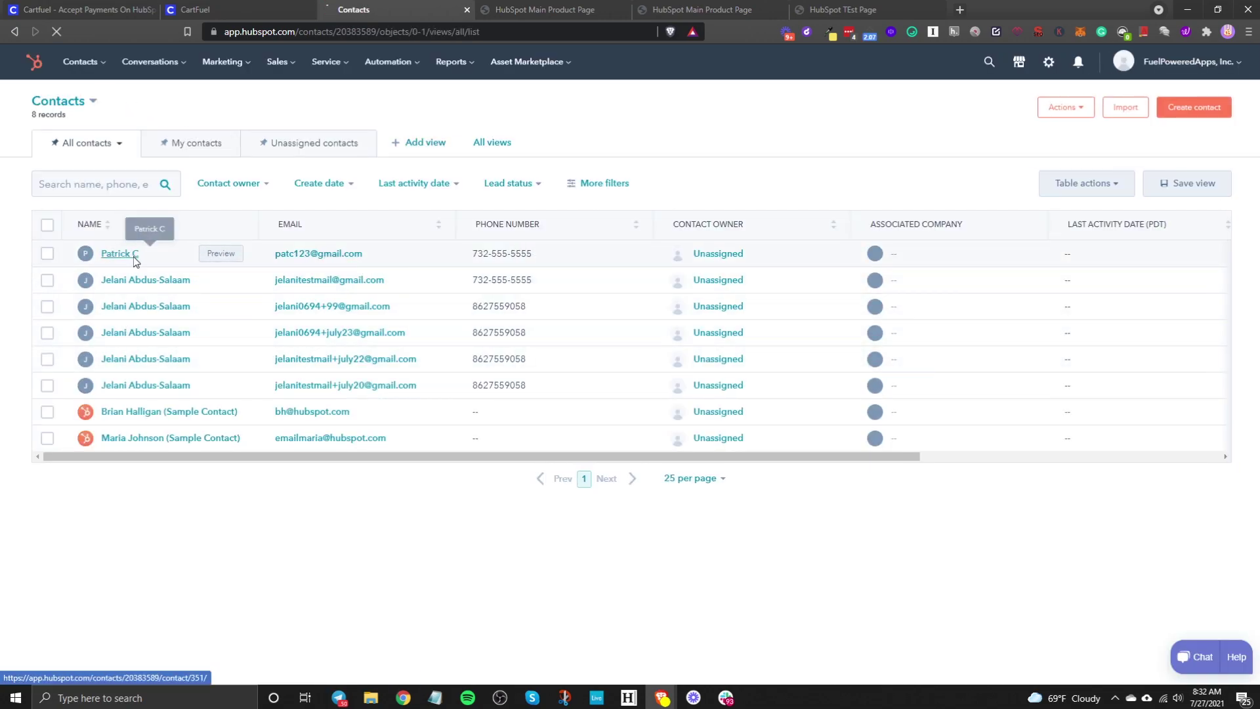
Step: Open the test buyer's contact and expand the Digital Course, Audiobook and Course Workbook activities
{"action": "left_click", "coordinate": [122, 254]}
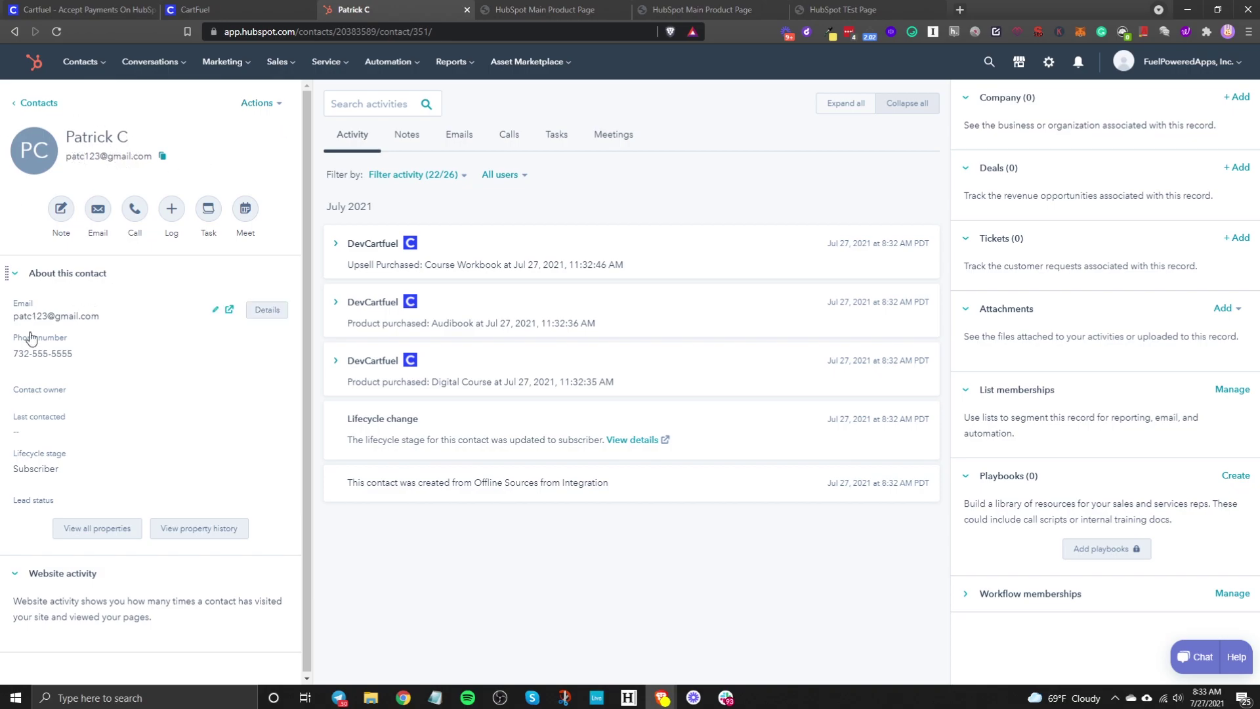
{"action": "left_click", "coordinate": [336, 369]}
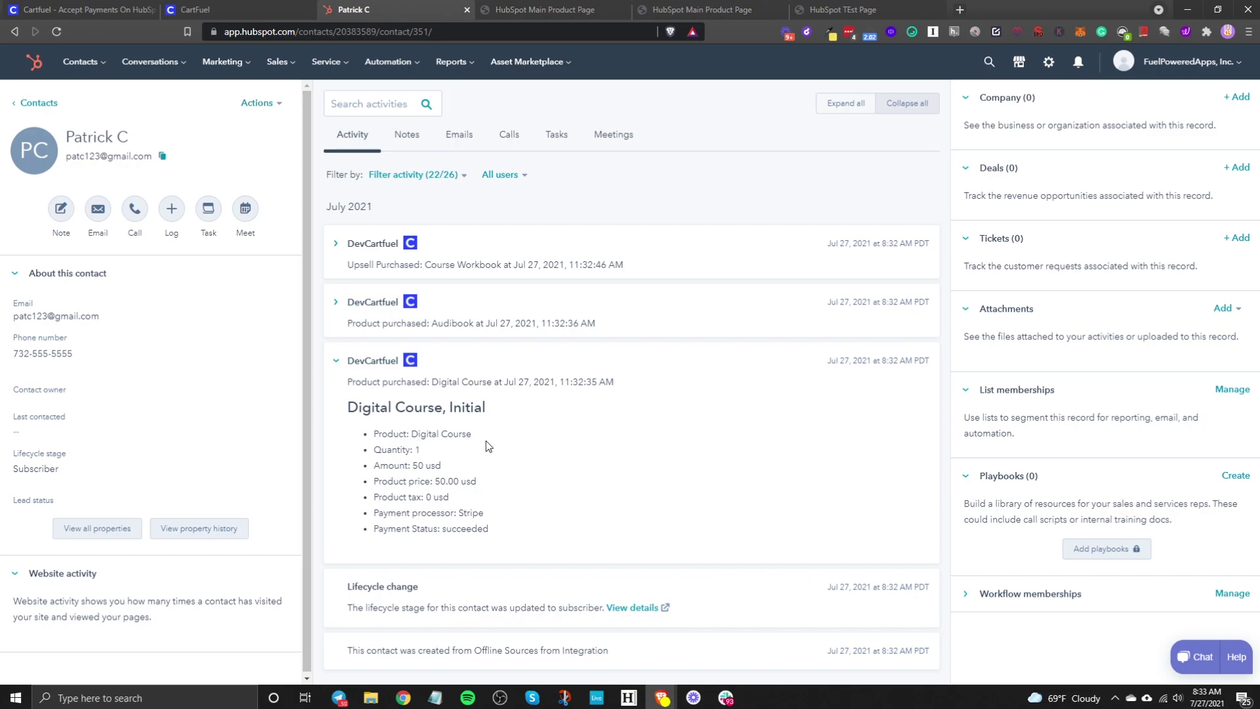
{"action": "left_click", "coordinate": [349, 302]}
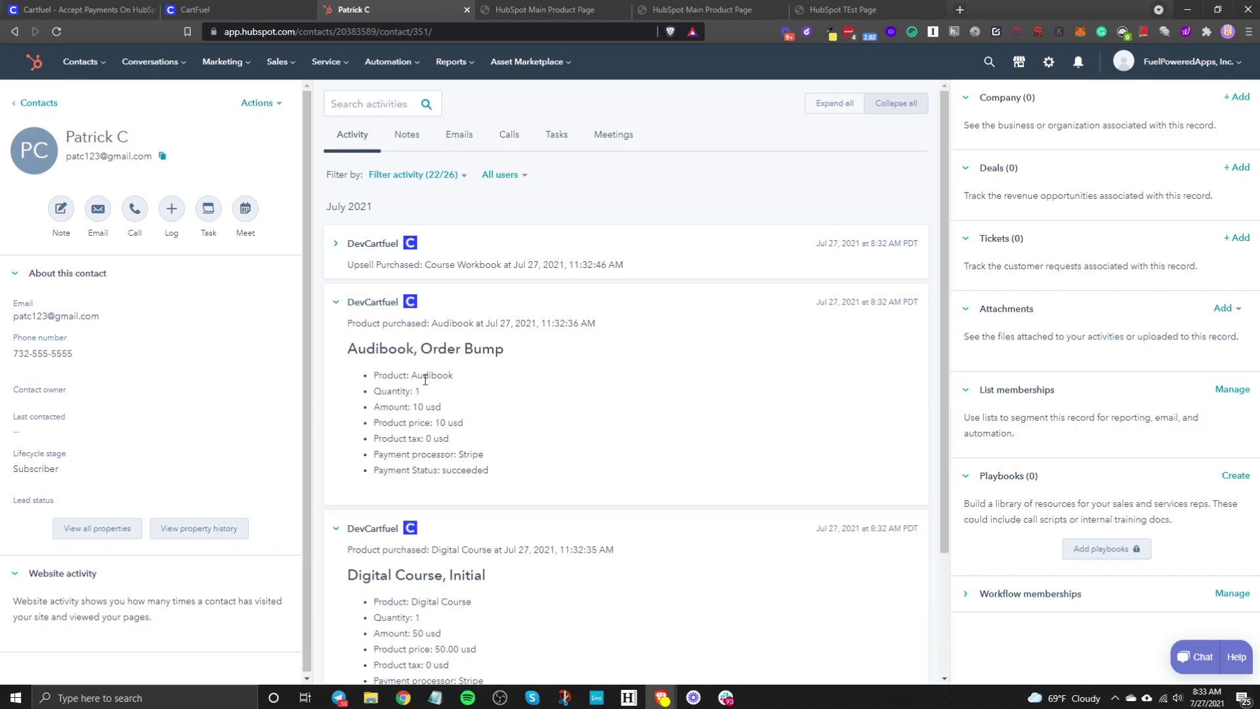
{"action": "left_click", "coordinate": [360, 257]}
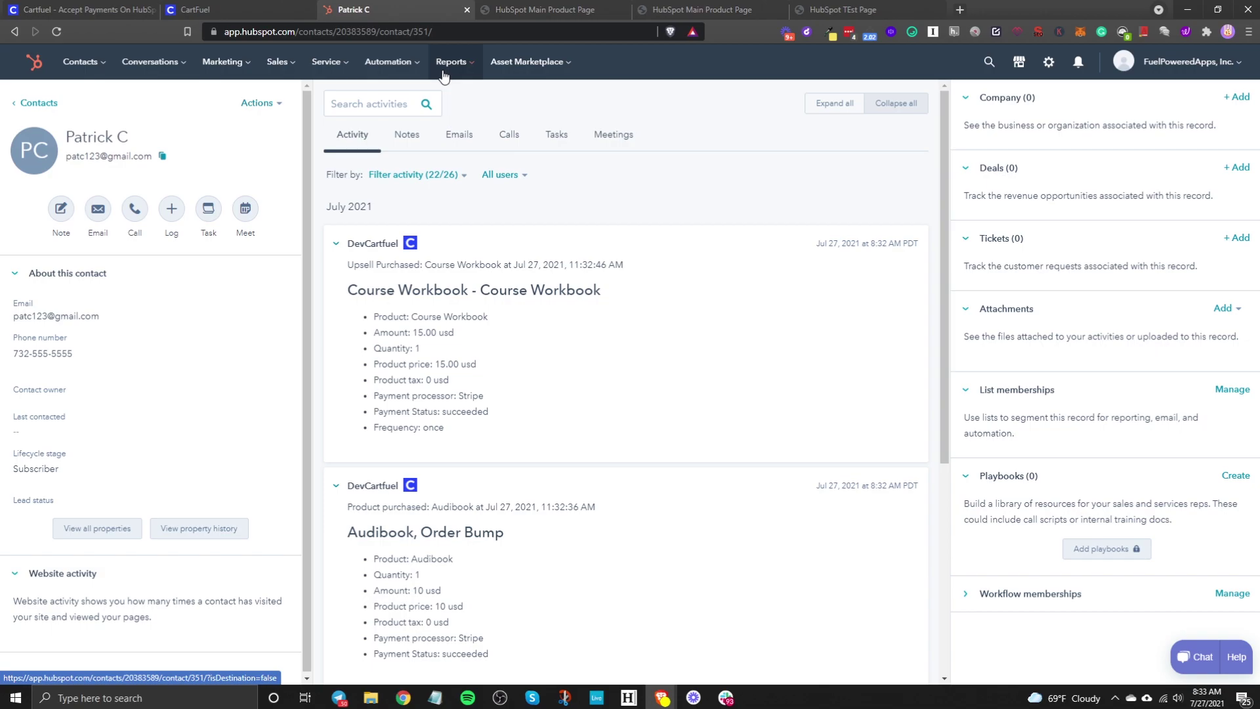
Step: Switch to the CartFuel website tab and scroll to the top of the homepage
{"action": "left_click", "coordinate": [79, 9]}
{"action": "scroll", "coordinate": [625, 414], "scroll_direction": "up", "scroll_amount": 10}
{"action": "scroll", "coordinate": [625, 413], "scroll_direction": "up", "scroll_amount": 3}
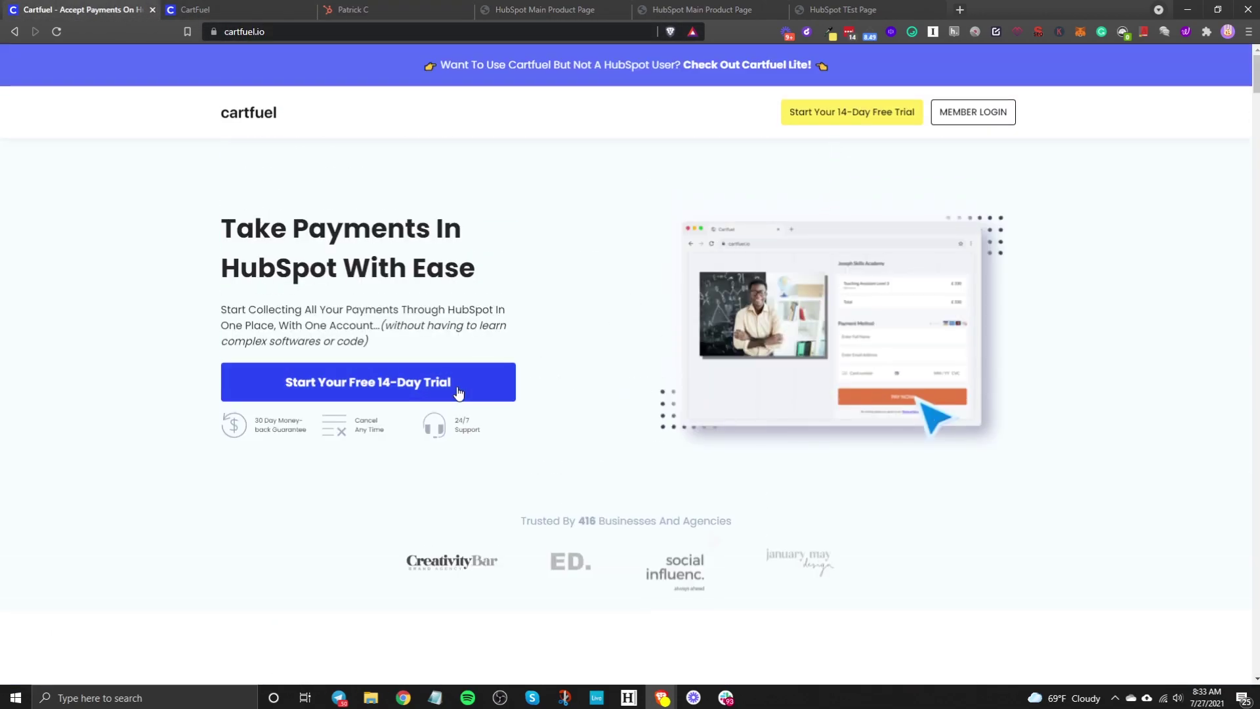